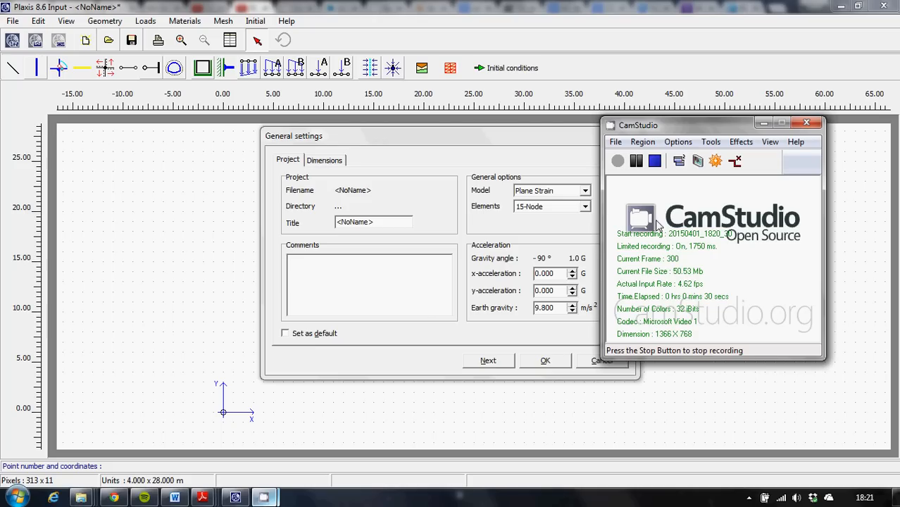
Set the project title to "Excavation & Retaining Wall" in the general settings.
left_click(763, 125)
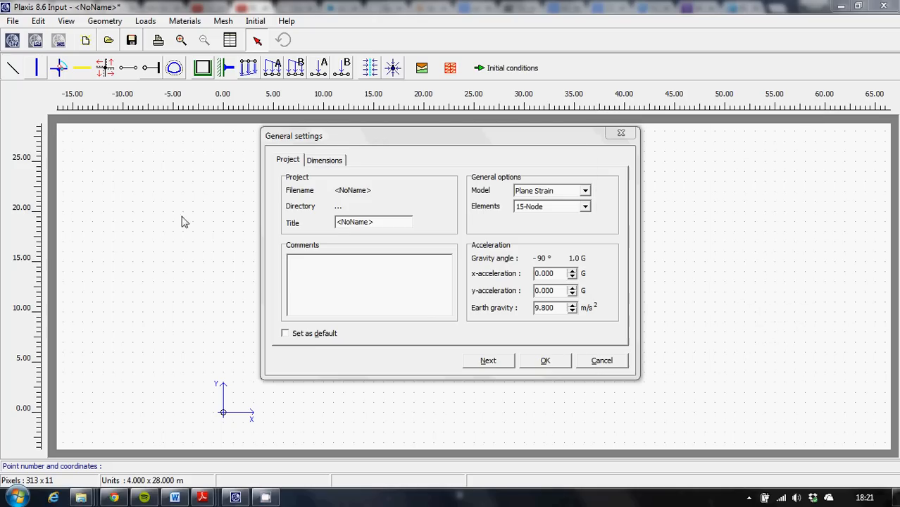
left_click(378, 224)
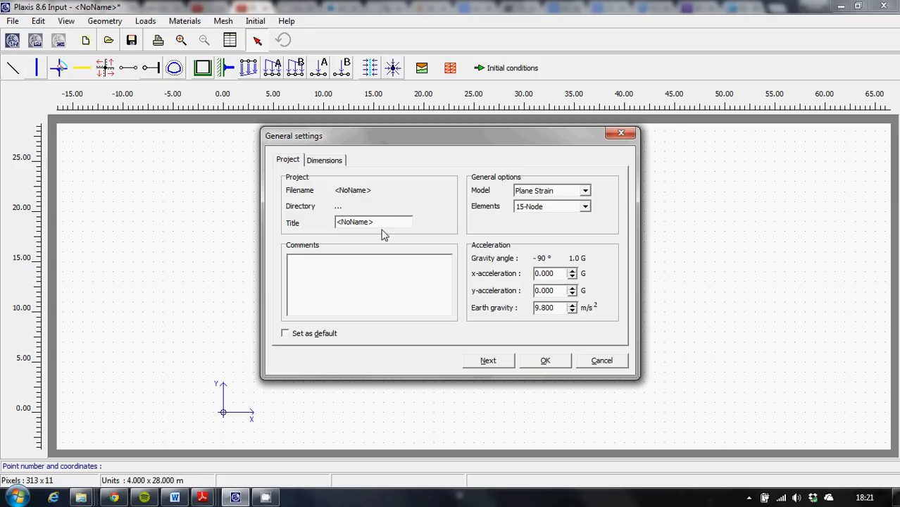
left_click_drag(384, 222, 204, 243)
type("Excavation & Retain")
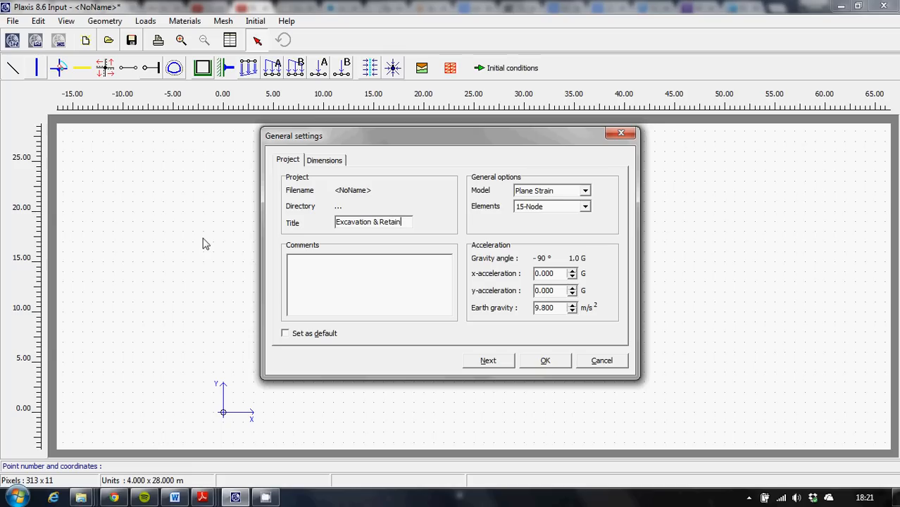
type("ing Wall")
Set the geometry dimensions to 80 m for the right limit and 30 m for the top limit, and accept the settings.
left_click(331, 162)
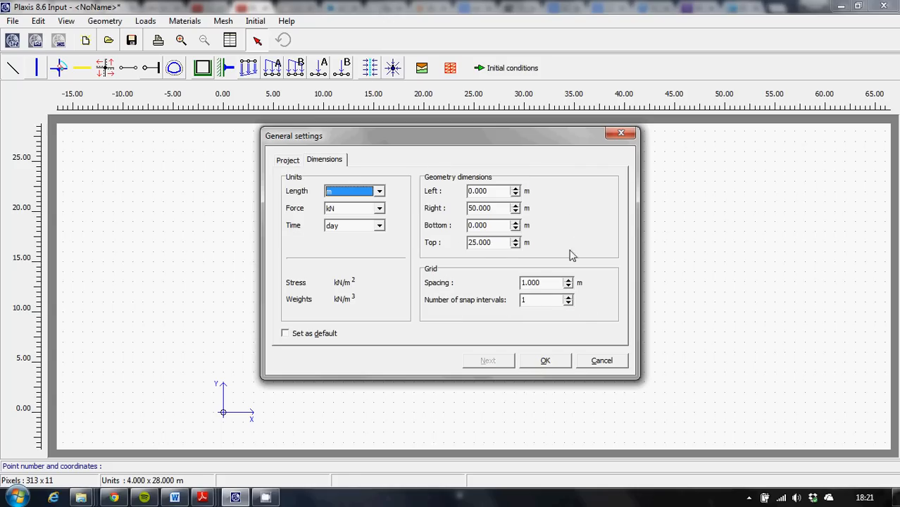
double_click(501, 208)
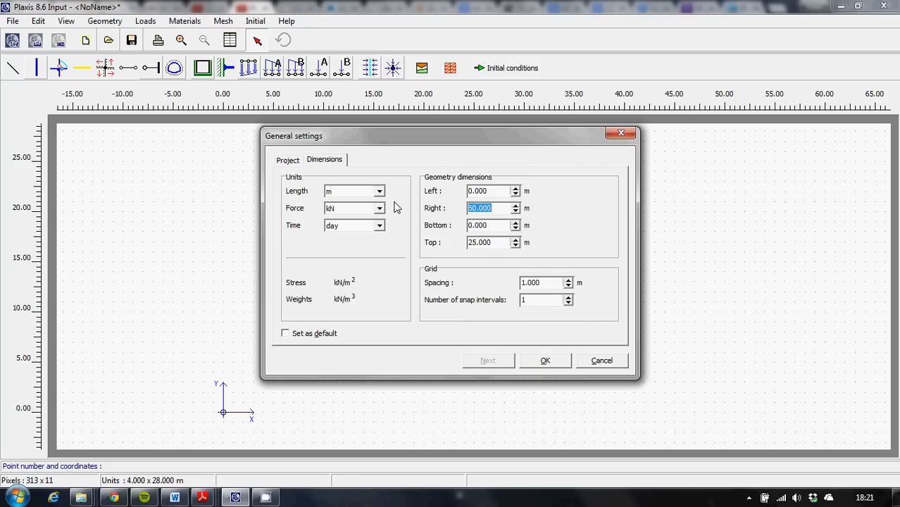
type("80")
double_click(496, 242)
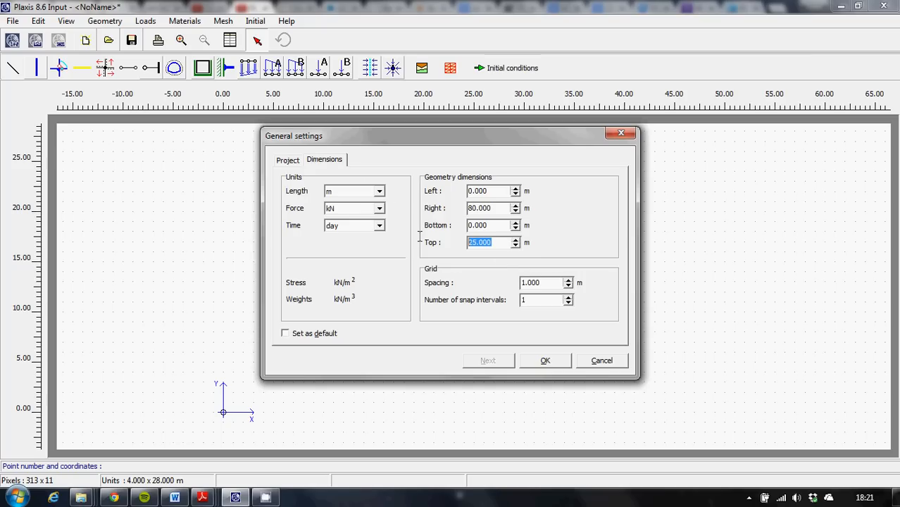
type("30")
left_click(539, 362)
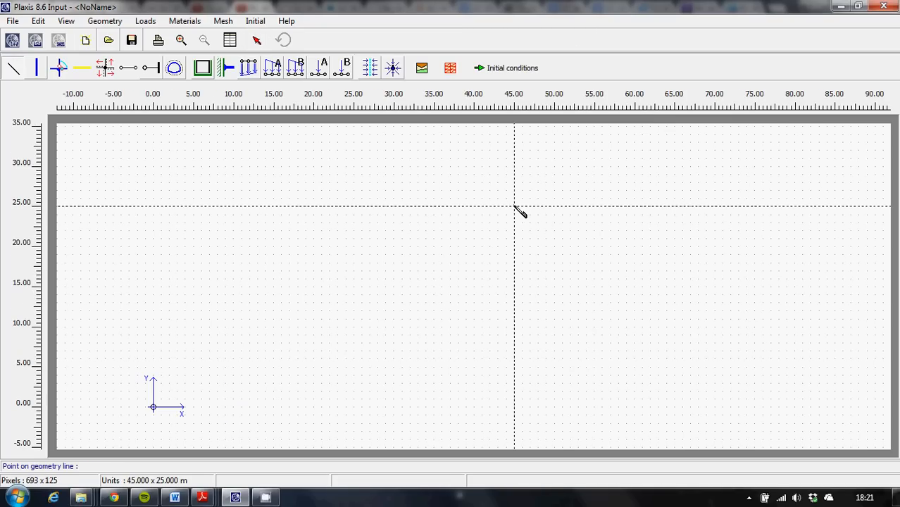
Draw the closed rectangular soil outline with geometry lines through (0, 0), (80, 0), (80, 30) and (0, 30).
left_click(153, 408)
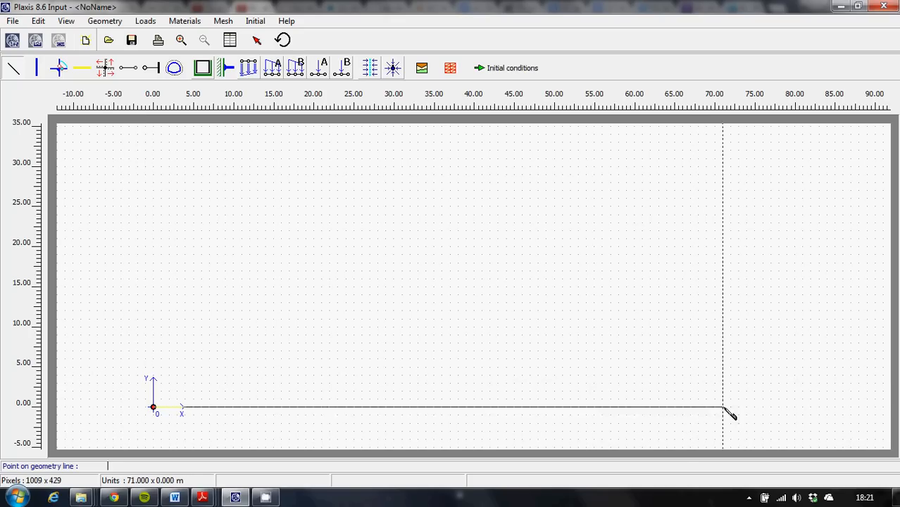
left_click(794, 408)
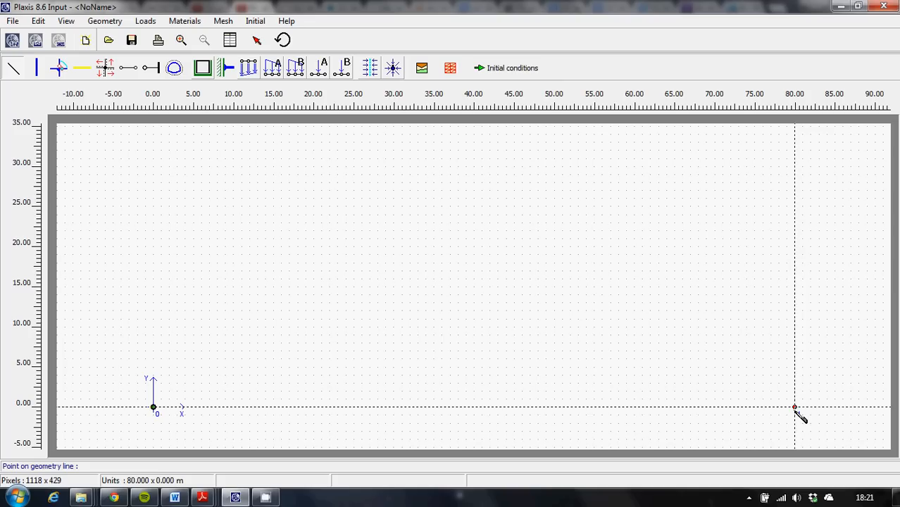
right_click(791, 169)
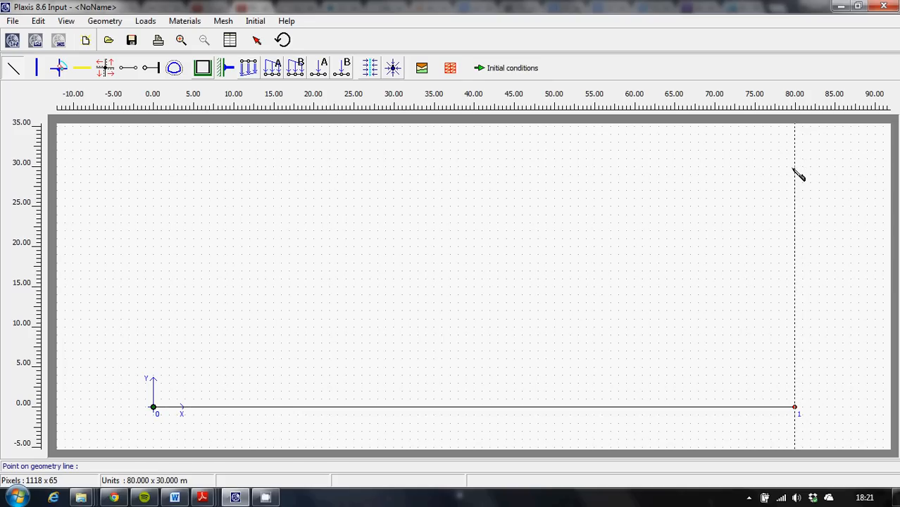
left_click(794, 168)
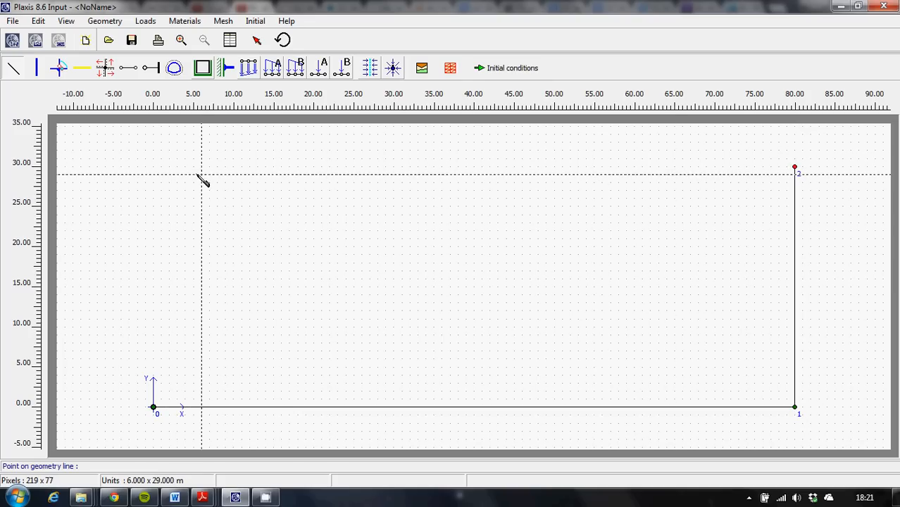
left_click(153, 168)
left_click(154, 407)
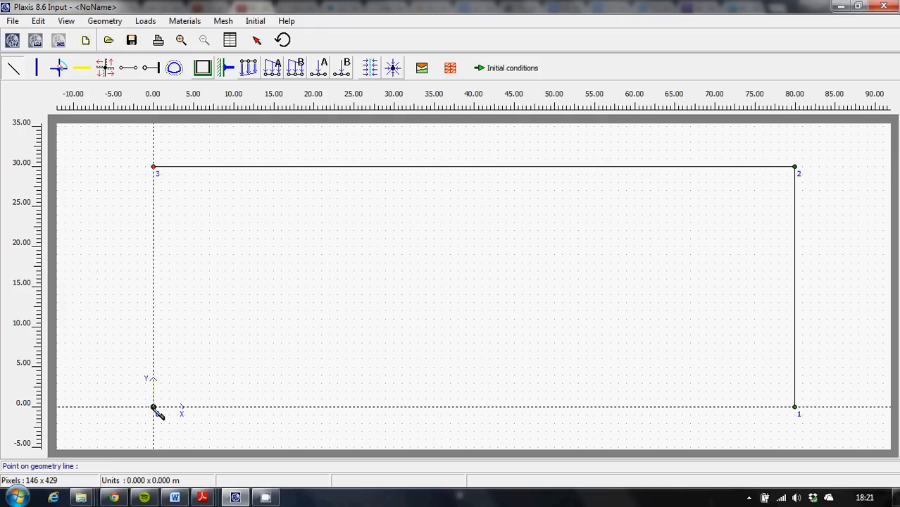
left_click(153, 407)
right_click(250, 315)
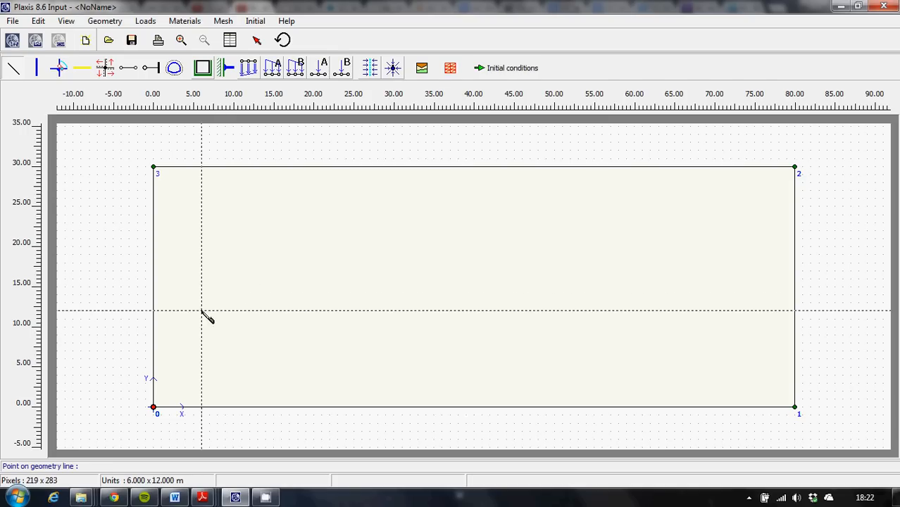
Draw a horizontal soil layer boundary across the model from (0, 12) to (80, 12).
left_click(152, 310)
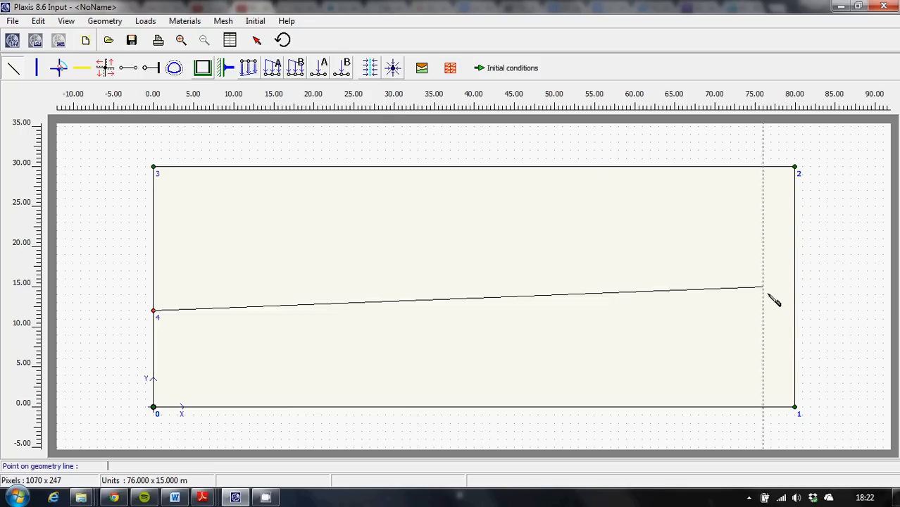
left_click(794, 310)
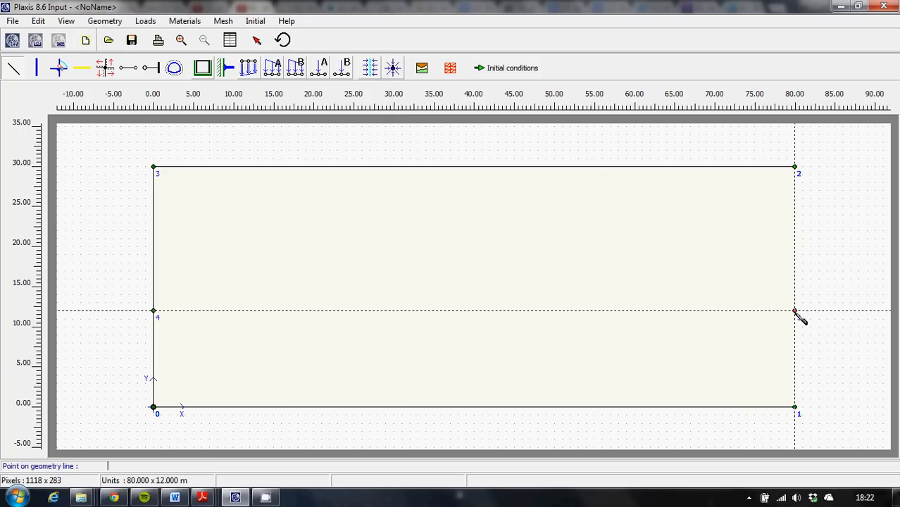
right_click(609, 261)
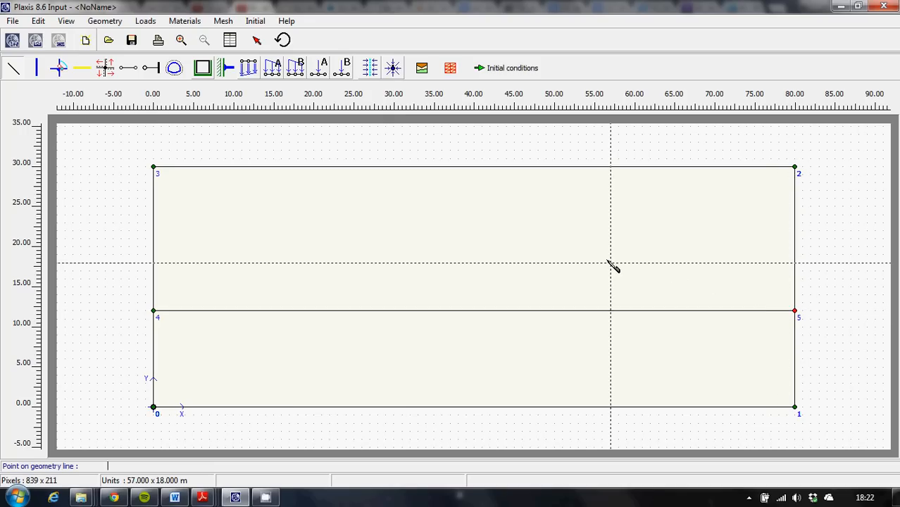
Draw the retaining wall as a vertical plate from (30, 30) down to (30, 5).
left_click(39, 68)
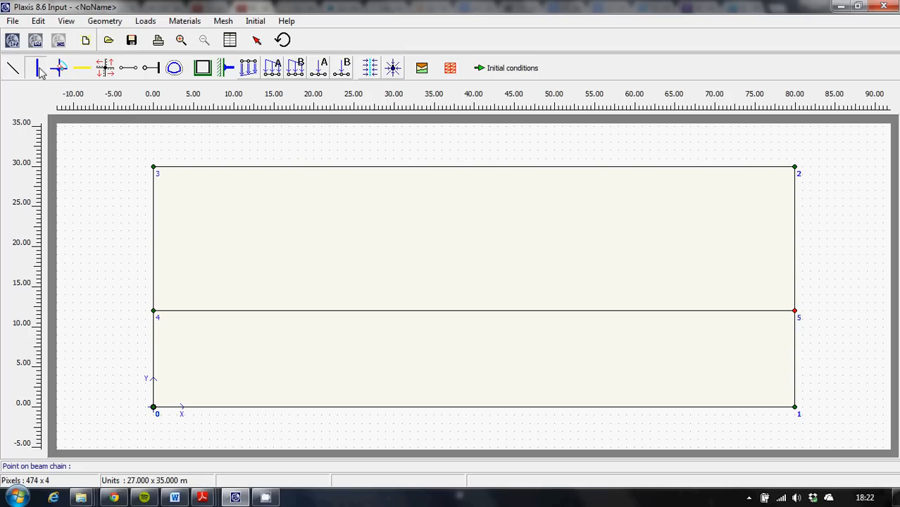
left_click(394, 167)
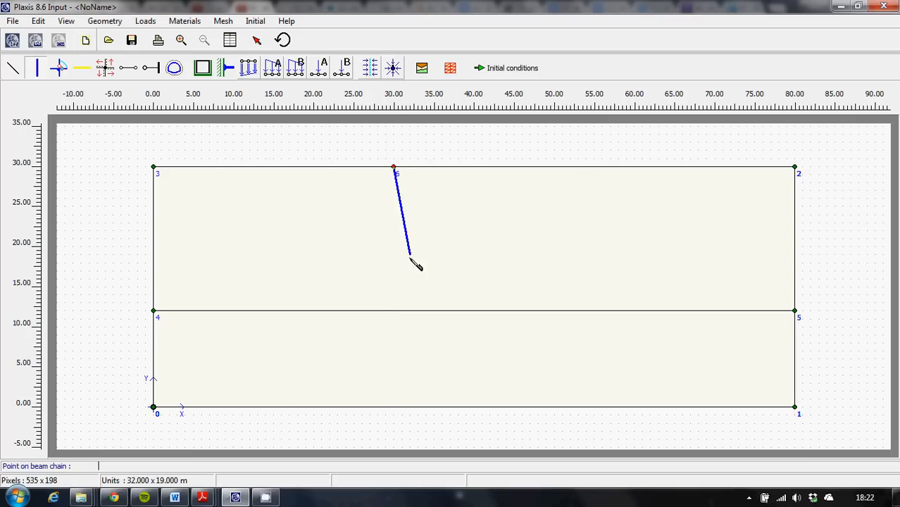
left_click(394, 367)
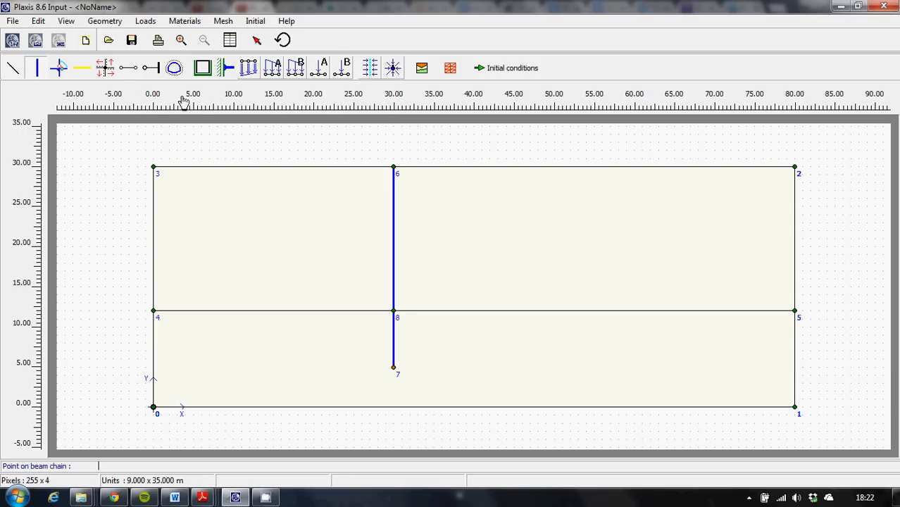
Add interfaces along both sides of the wall over its full length between (30, 30) and (30, 5).
left_click(106, 73)
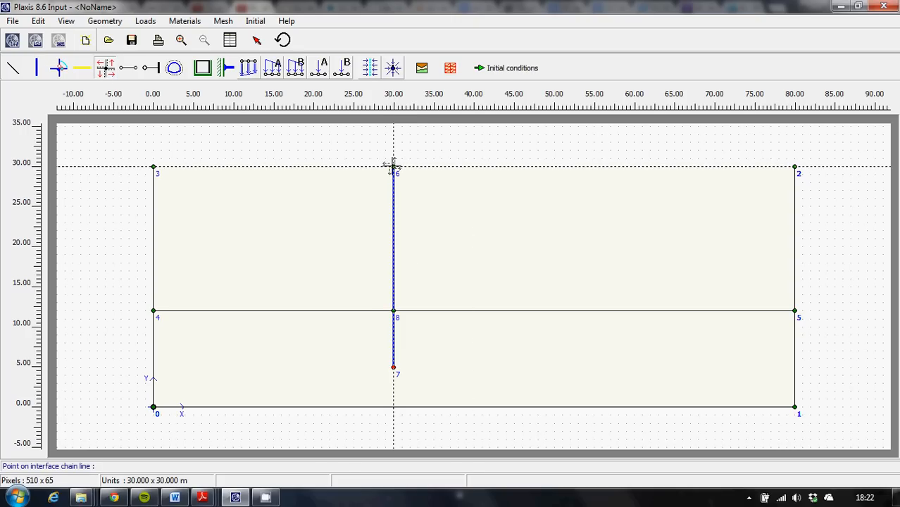
left_click(393, 167)
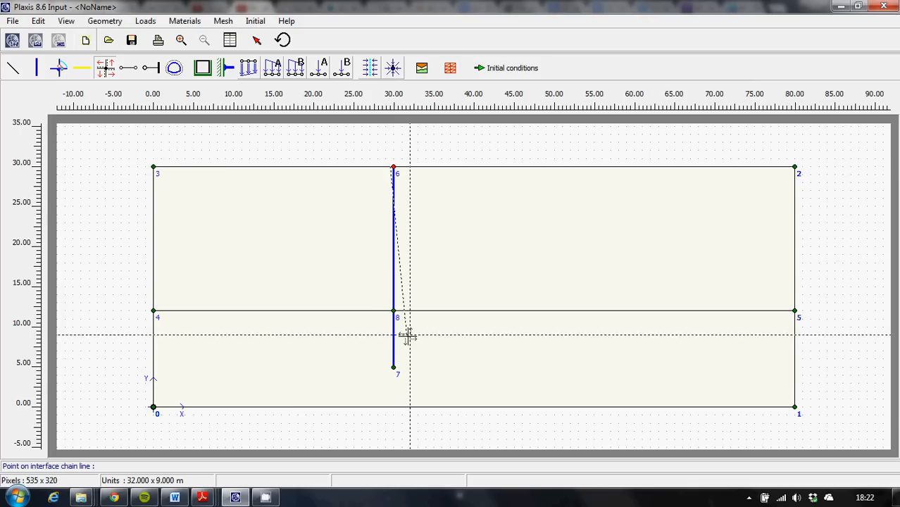
left_click(393, 366)
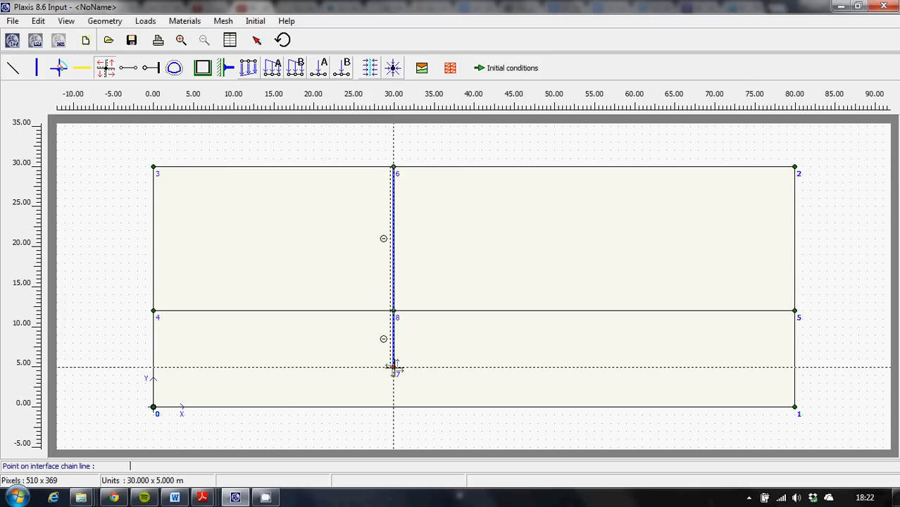
left_click(392, 167)
left_click(393, 167)
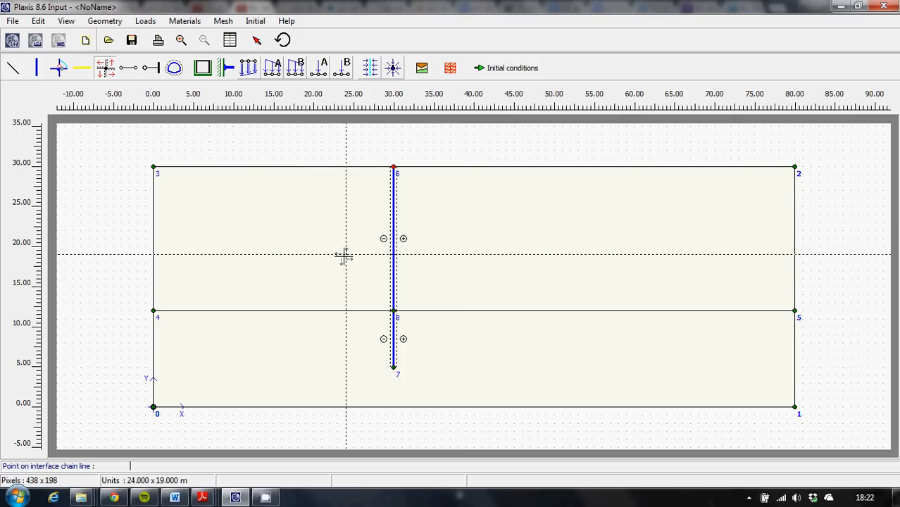
Draw three horizontal excavation stage lines from x = 0 to the wall at x = 30, at heights y = 26, 22 and 18.
left_click(10, 68)
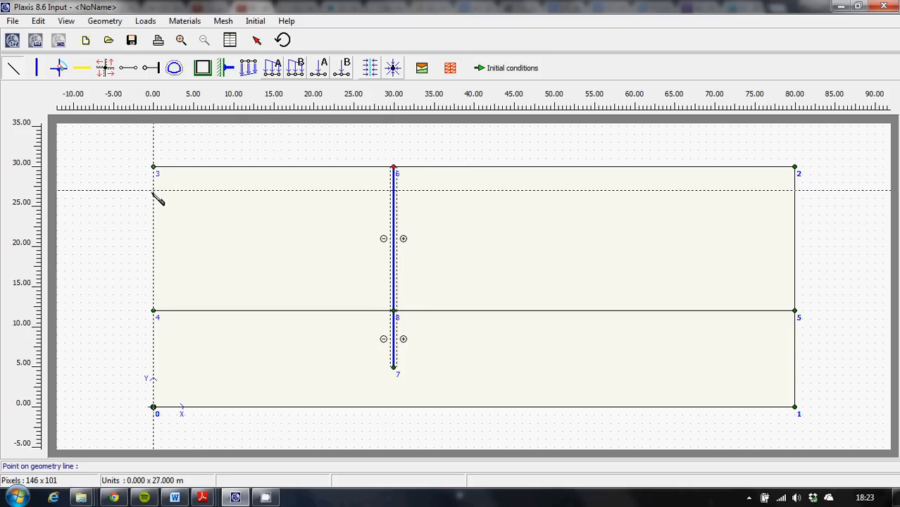
left_click(154, 199)
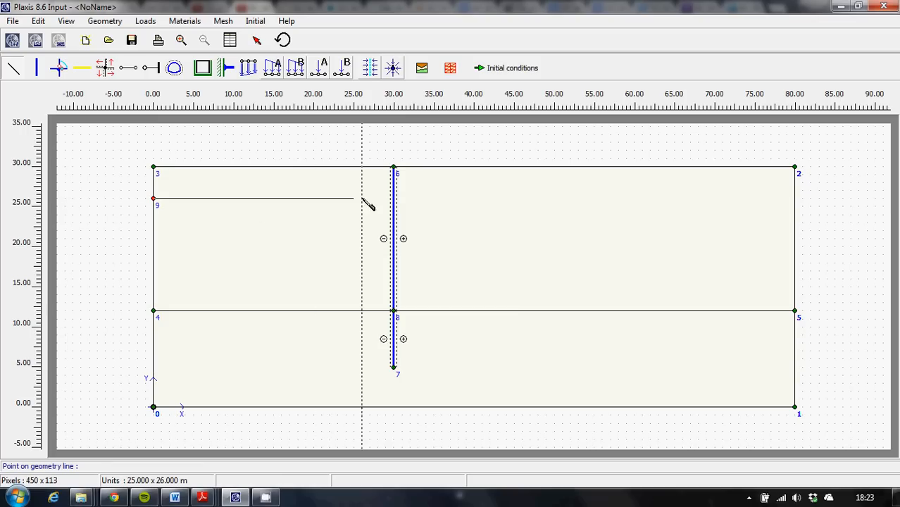
left_click(393, 199)
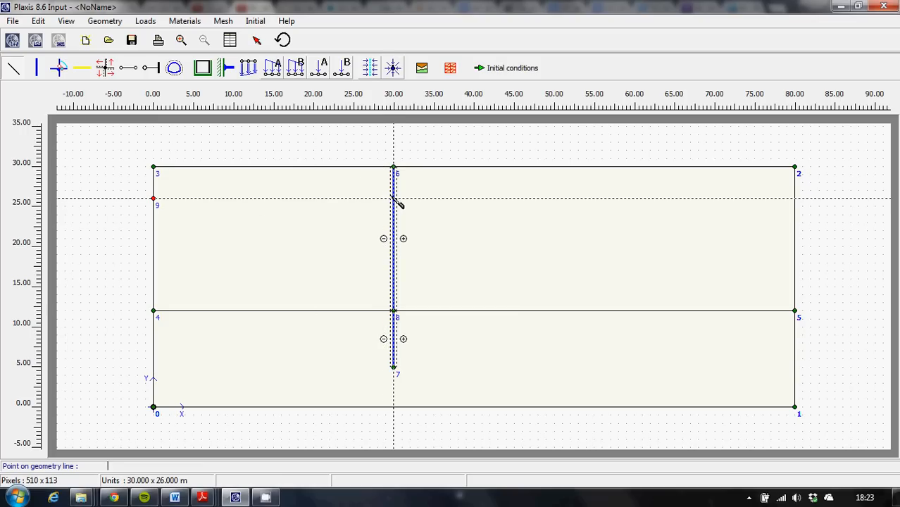
right_click(249, 209)
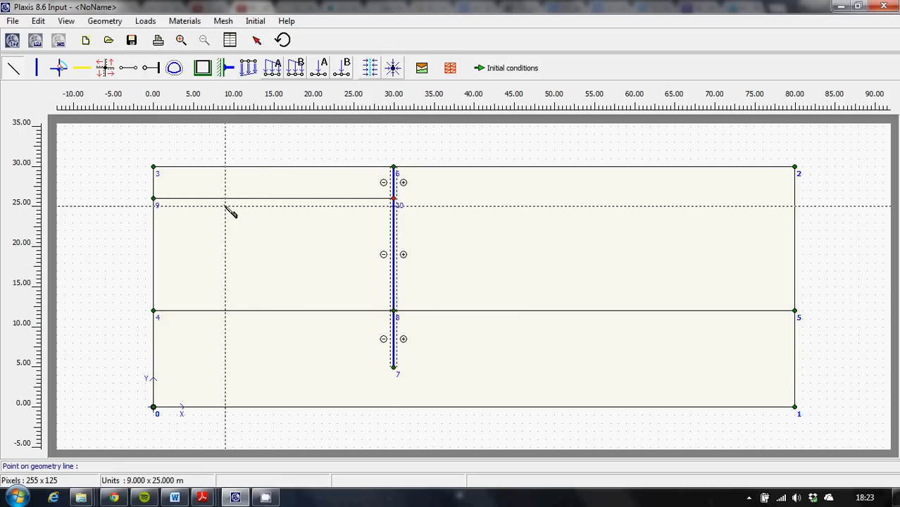
left_click(154, 231)
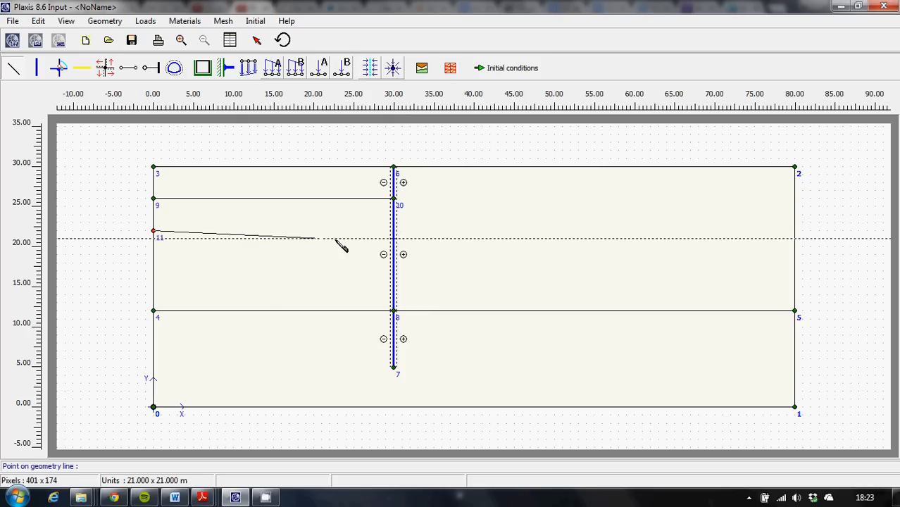
left_click(394, 231)
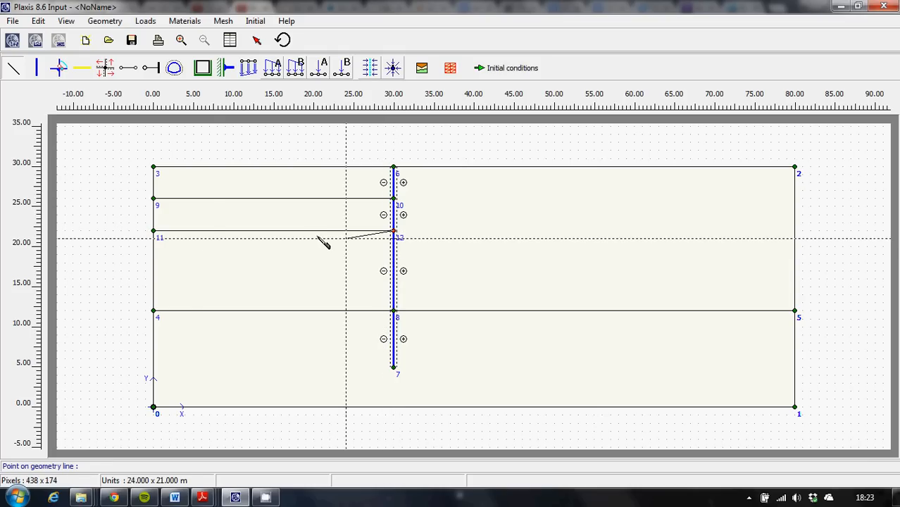
right_click(199, 250)
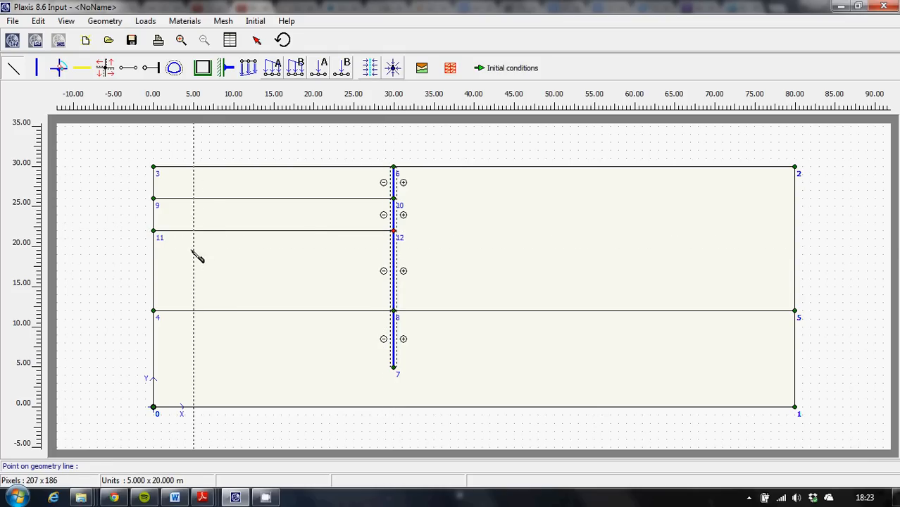
left_click(153, 262)
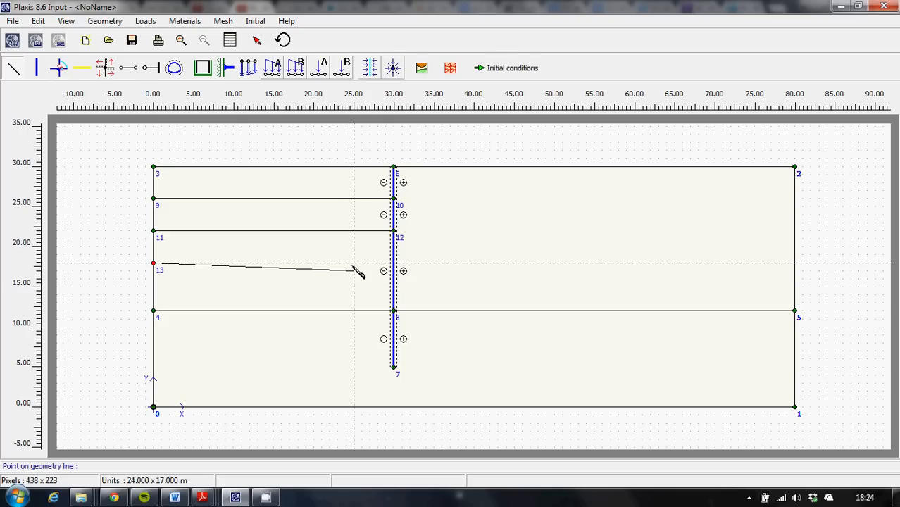
left_click(392, 264)
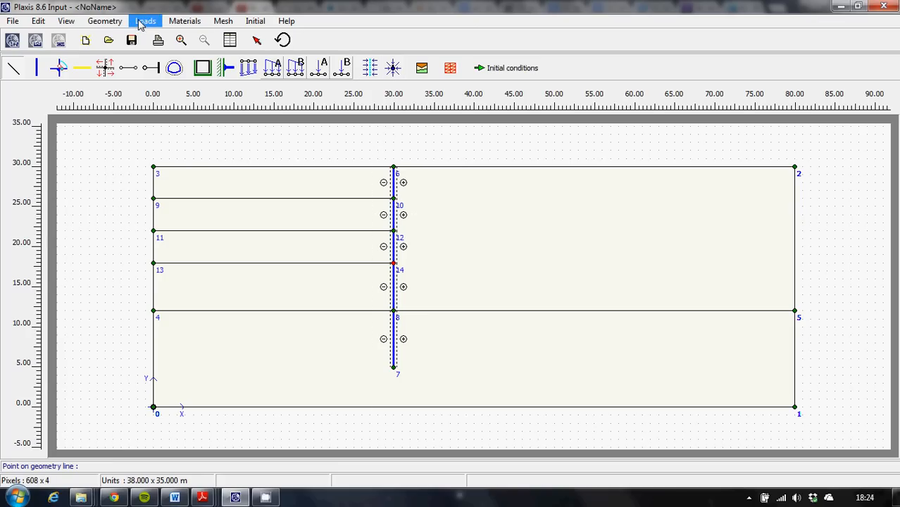
Apply standard fixities to the model and draw distributed load A along the ground surface from (35, 30) to (55, 30).
left_click(206, 69)
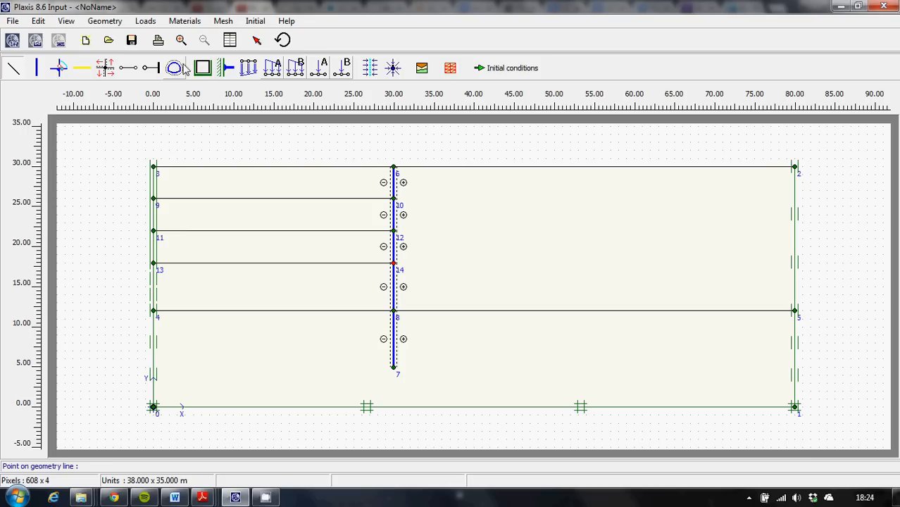
left_click(271, 73)
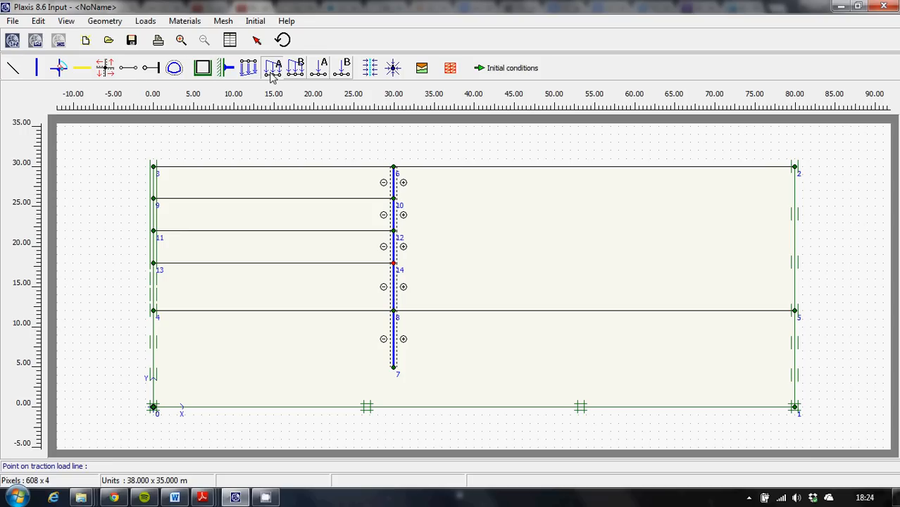
left_click(434, 166)
left_click(602, 167)
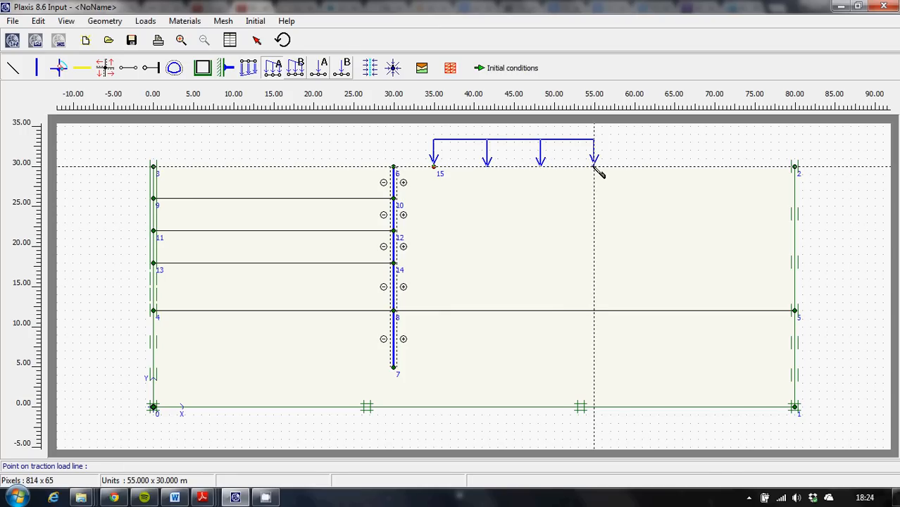
Place the end point of distributed load A at (55, 30) on the ground surface and finish the load line.
left_click(594, 167)
right_click(586, 166)
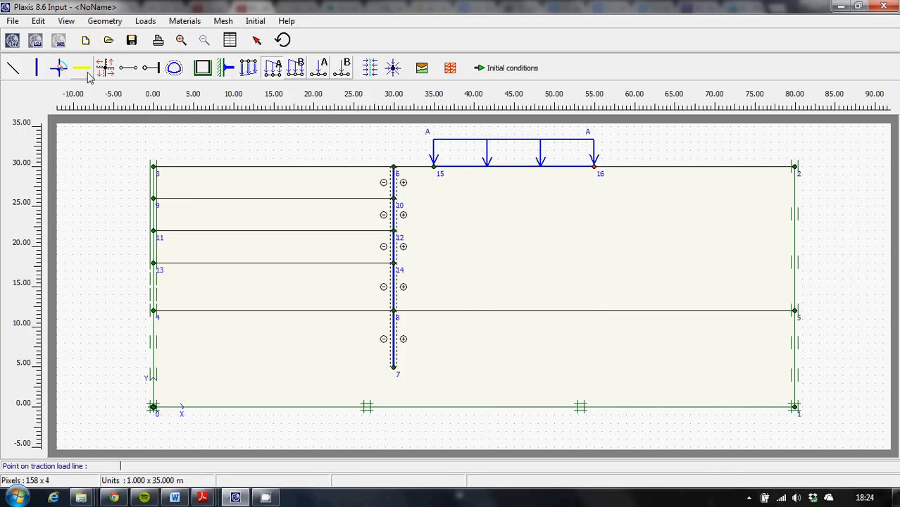
Draw two node-to-node anchors from the wall, one from (30, 26) to (39, 21) and one from (30, 22) to (36, 19).
left_click(131, 71)
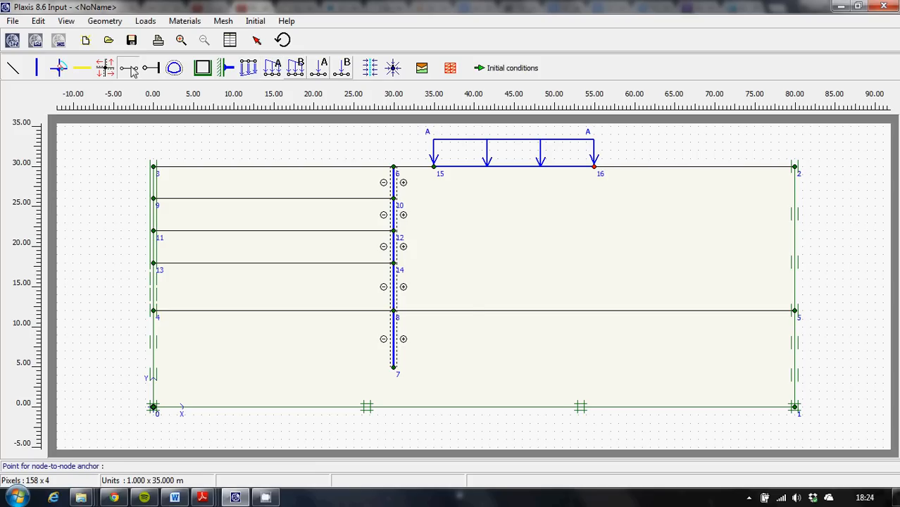
left_click(394, 199)
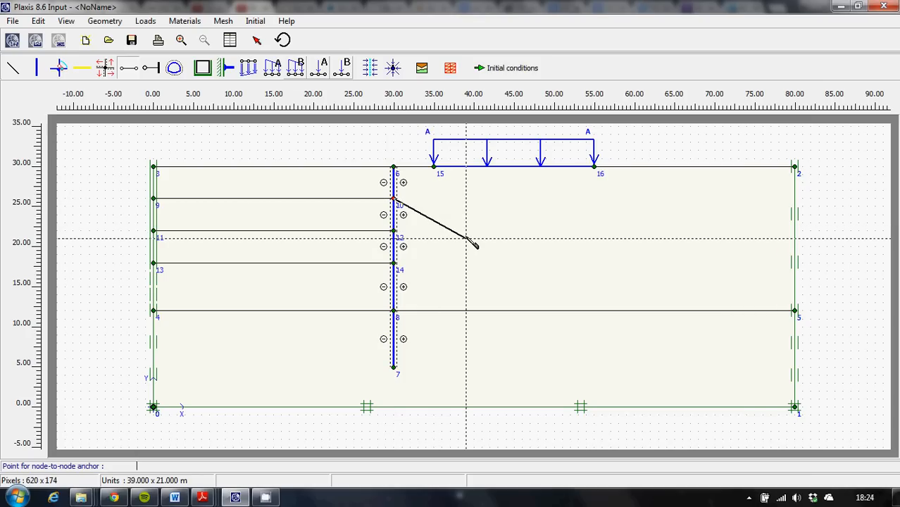
left_click(466, 239)
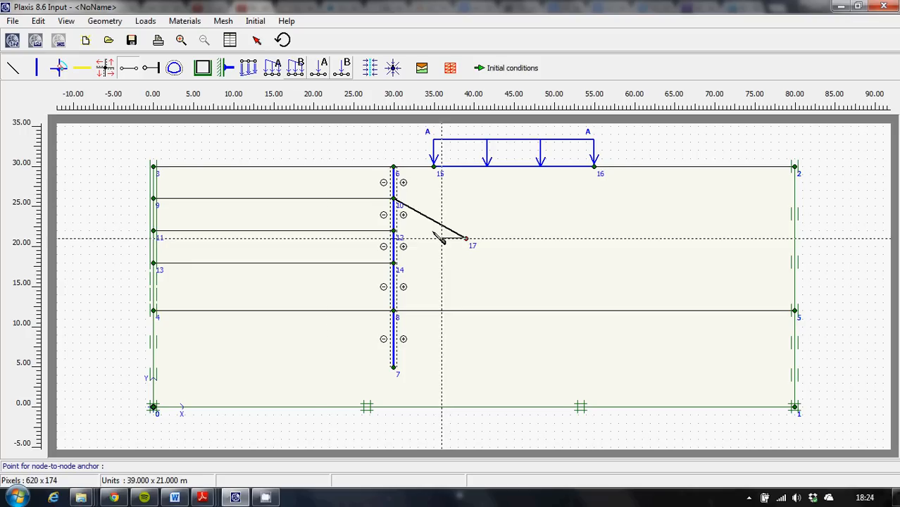
right_click(298, 183)
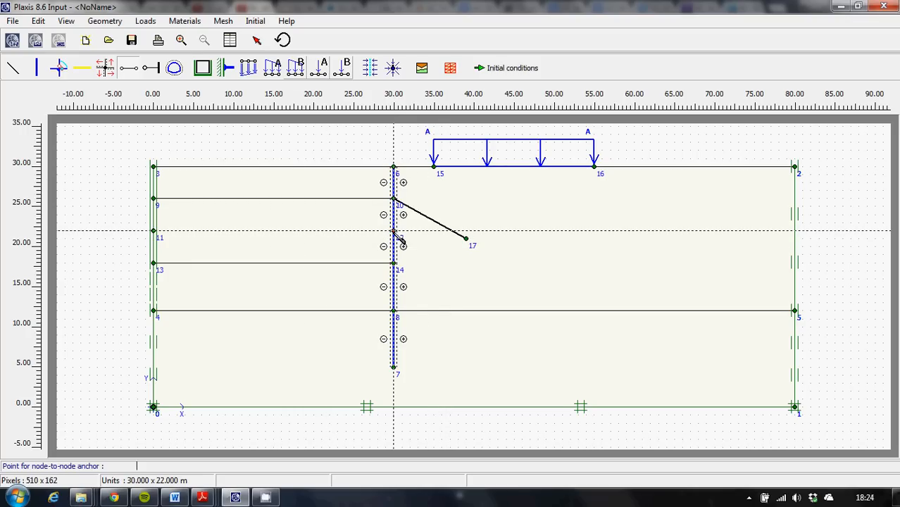
left_click(392, 231)
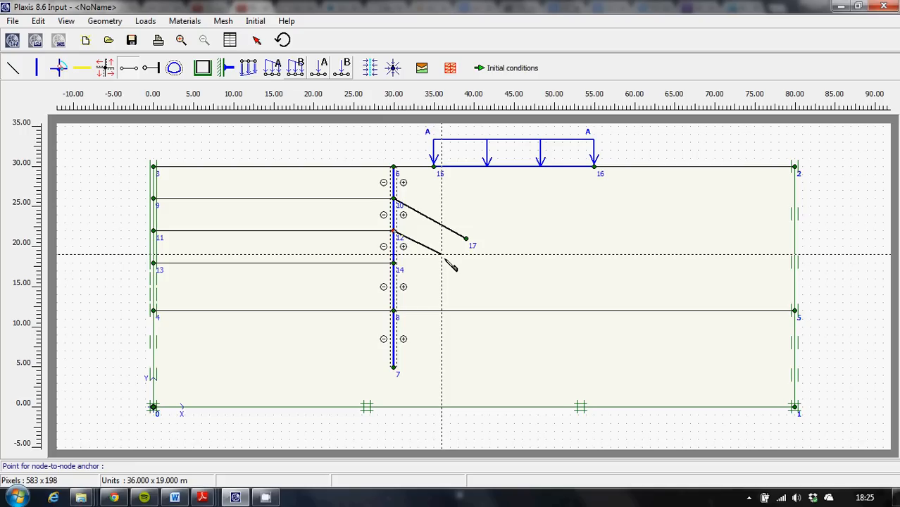
left_click(441, 254)
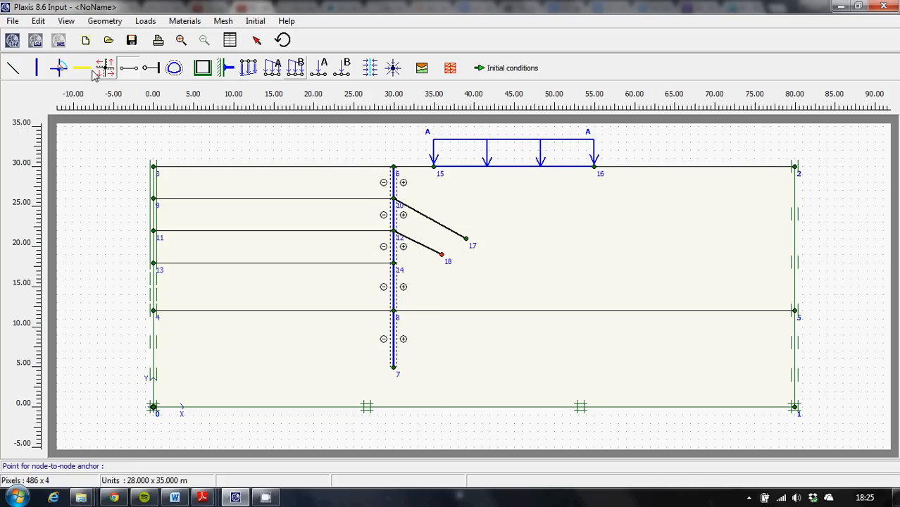
Extend the anchors with geogrids as grout bodies, from (39, 21) to (42, 19) and from (36, 19) to (39, 17).
left_click(83, 70)
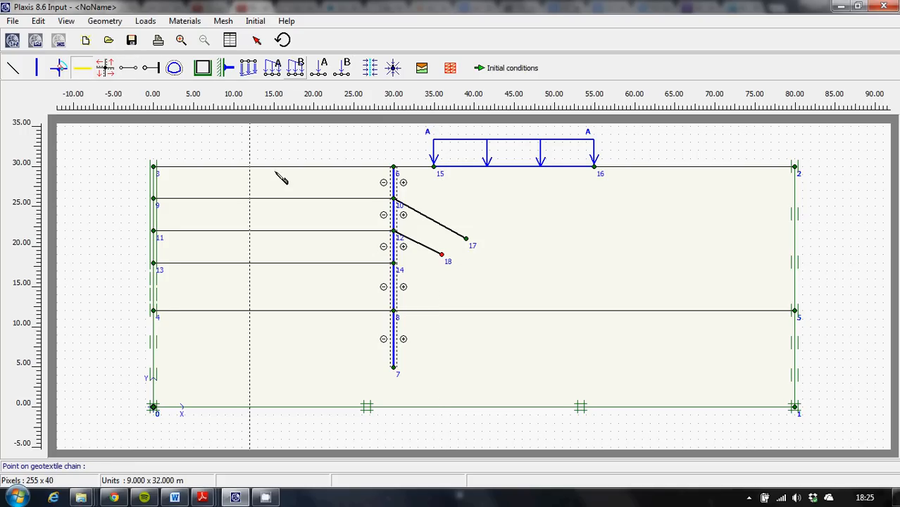
left_click(467, 239)
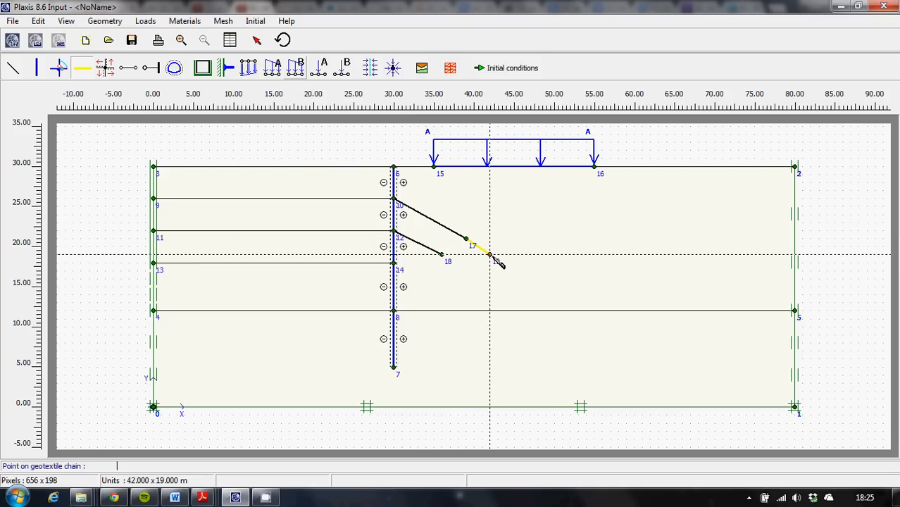
left_click(441, 254)
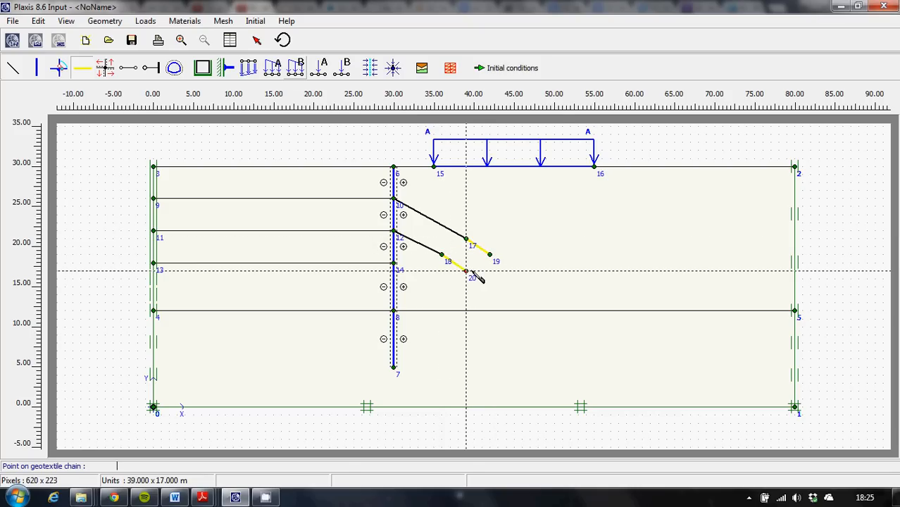
double_click(465, 271)
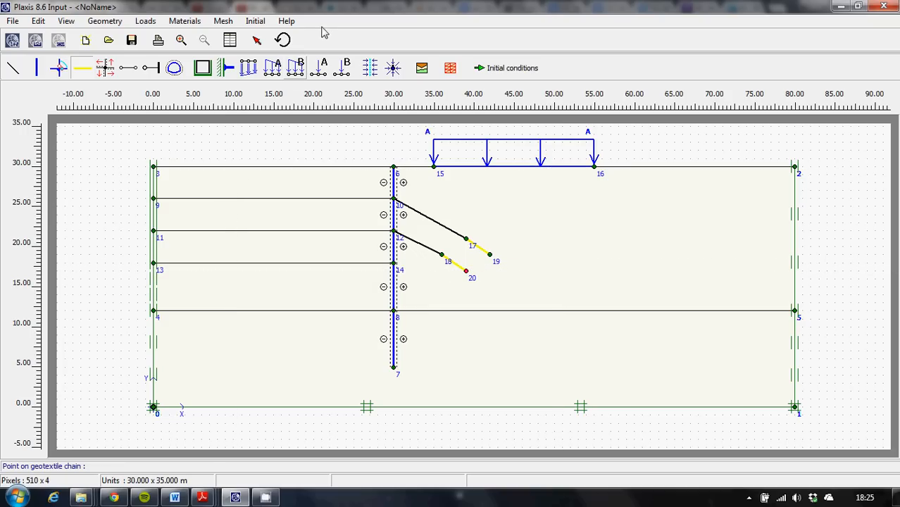
Copy the soil material sets Lesson 2 - Clay and Lesson 2 - Sand from the global database into the project database.
left_click(181, 22)
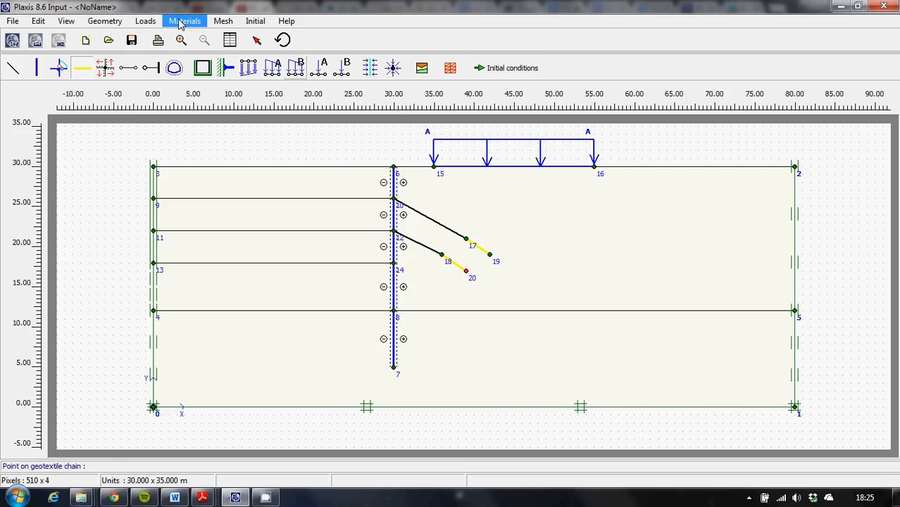
left_click(180, 22)
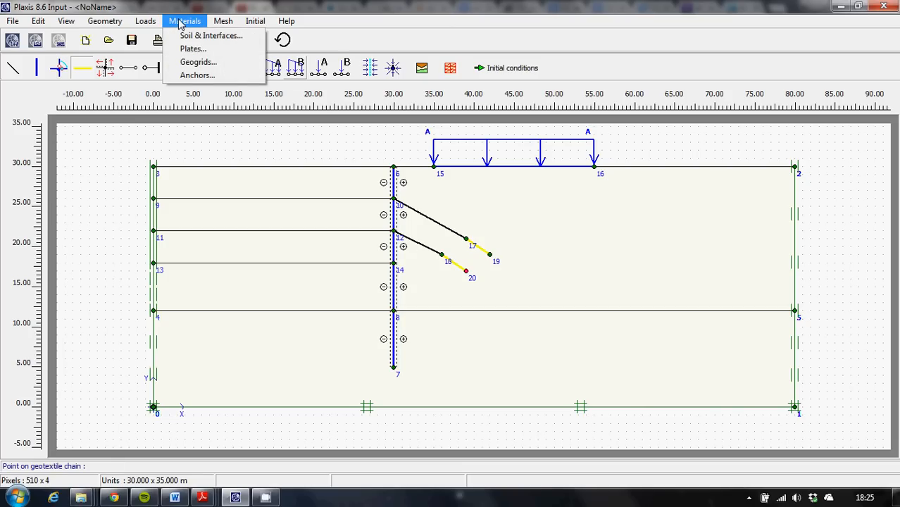
left_click(211, 36)
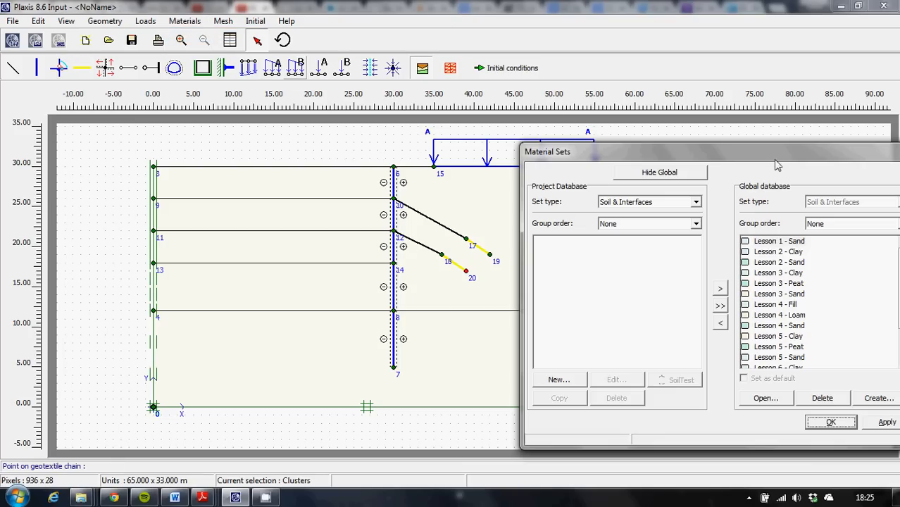
left_click_drag(777, 164, 758, 145)
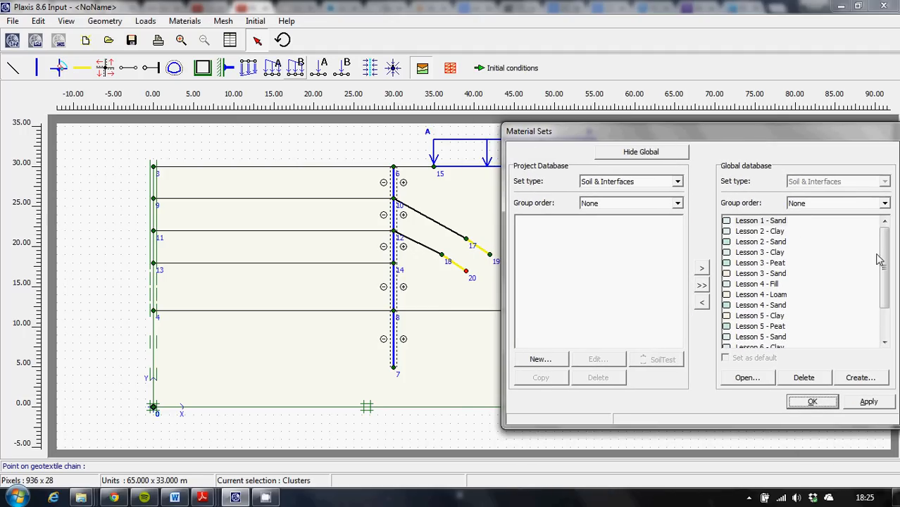
mouse_move(885, 251)
left_mouse_down()
mouse_move(886, 291)
mouse_move(886, 254)
left_mouse_up()
left_click(779, 233)
left_click(701, 301)
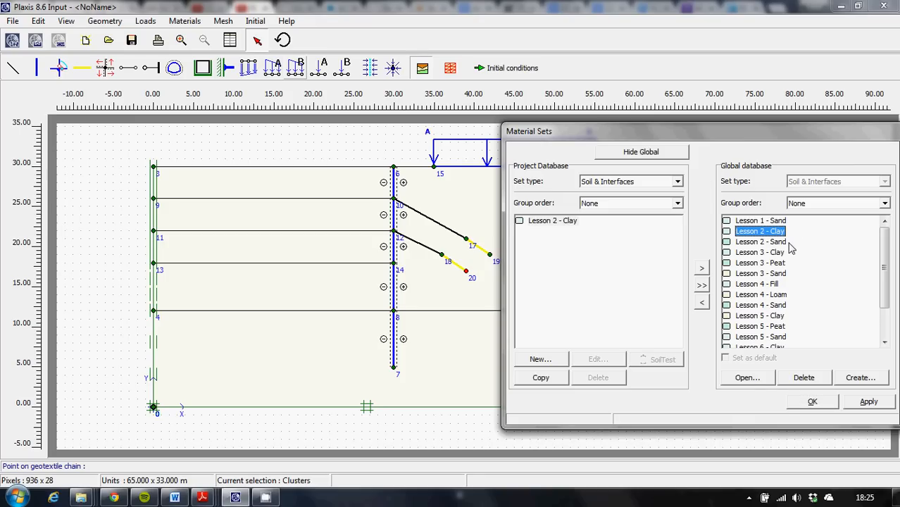
left_click(763, 242)
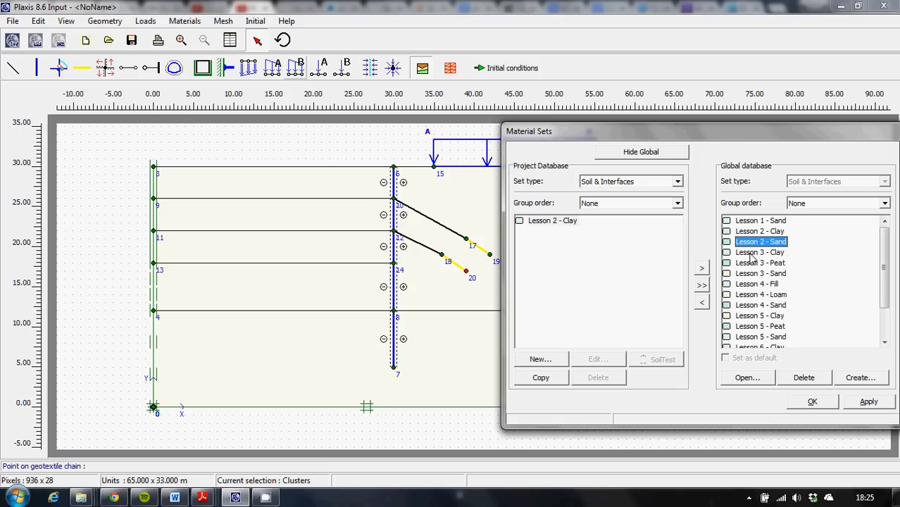
left_click(701, 304)
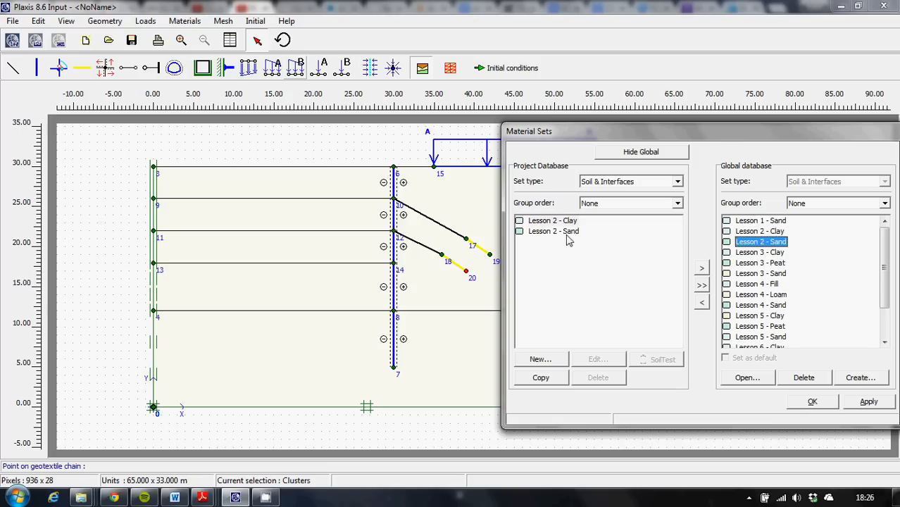
Set the display colour of the project's Lesson 2 - Clay material to red (RGB 233, 65, 43).
double_click(534, 220)
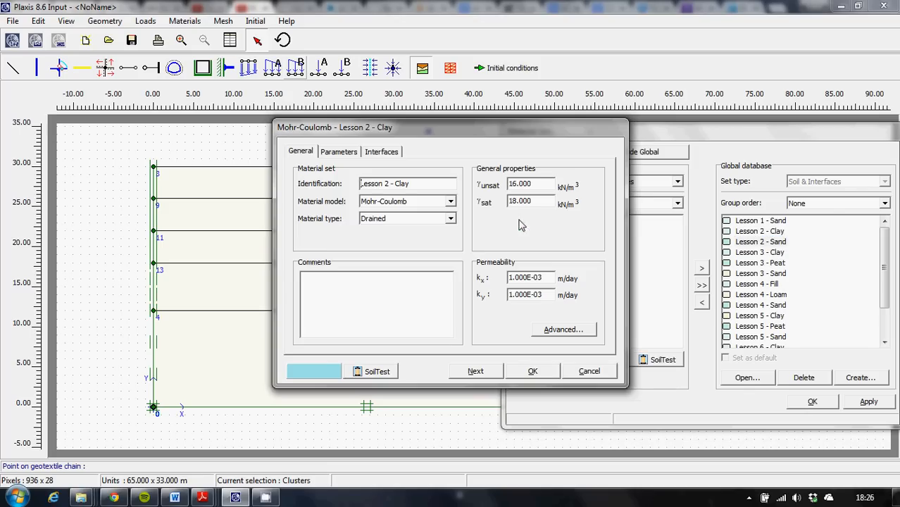
left_click(326, 373)
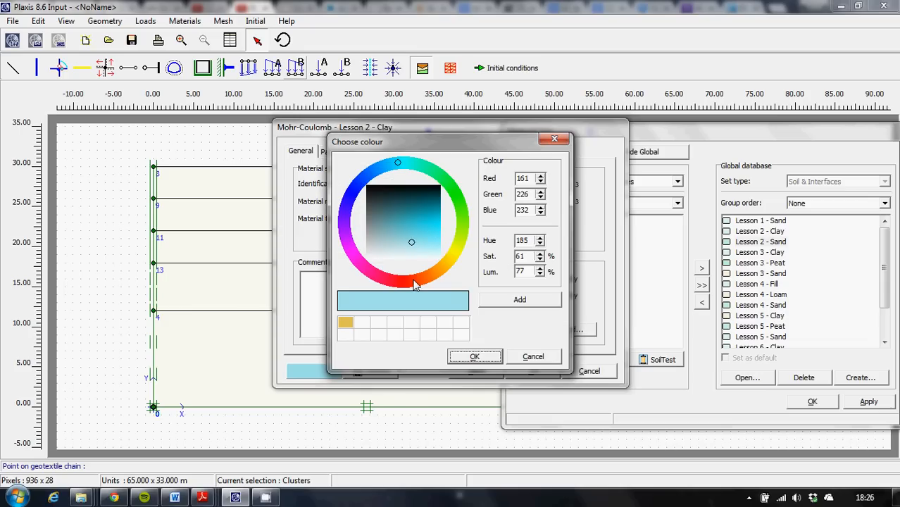
left_click(410, 282)
left_click(426, 225)
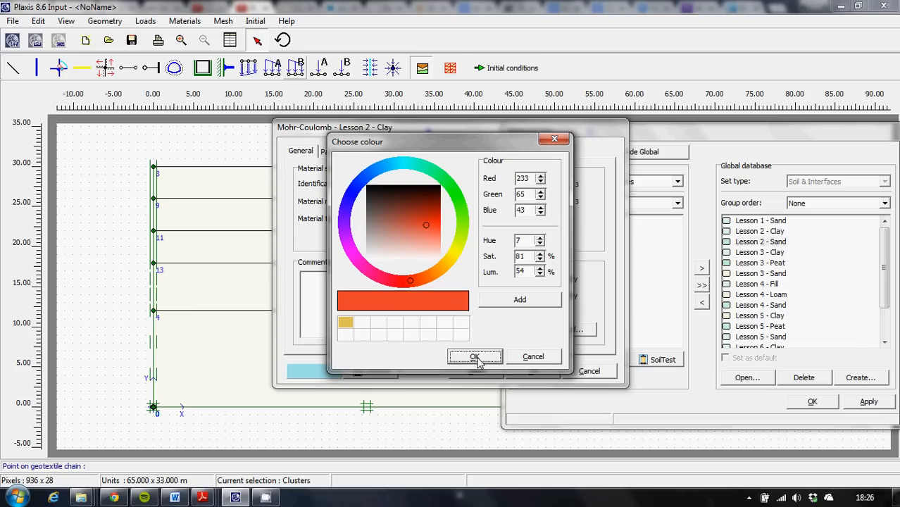
left_click(475, 357)
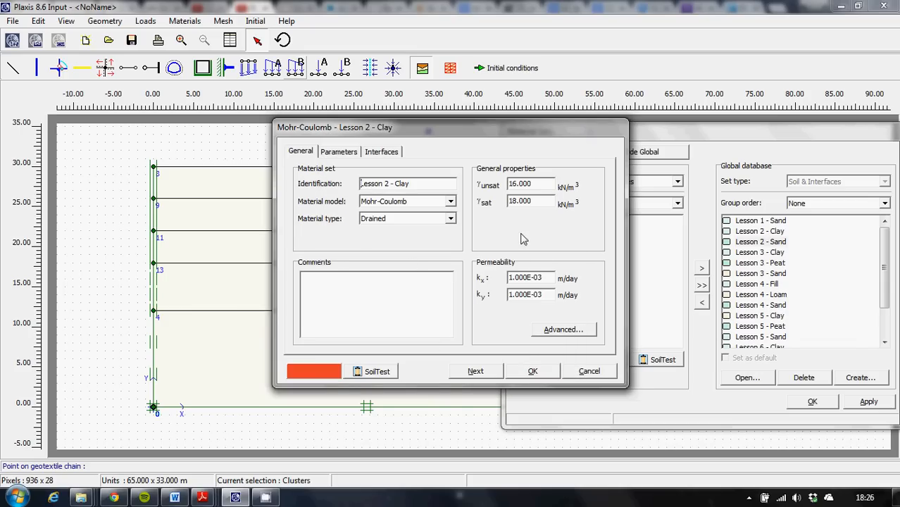
left_click(526, 374)
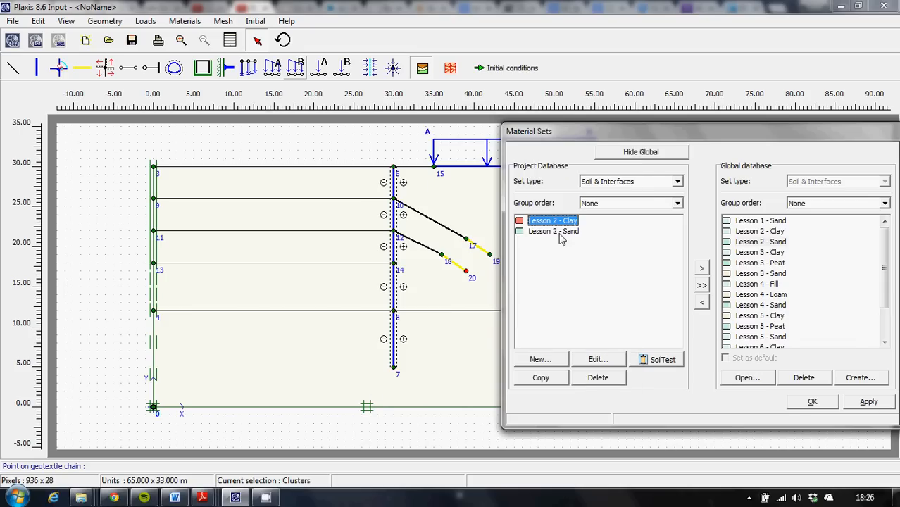
Set the display colour of Lesson 2 - Sand to pale yellow (RGB 234, 214, 134) and add it to the custom colours.
double_click(521, 232)
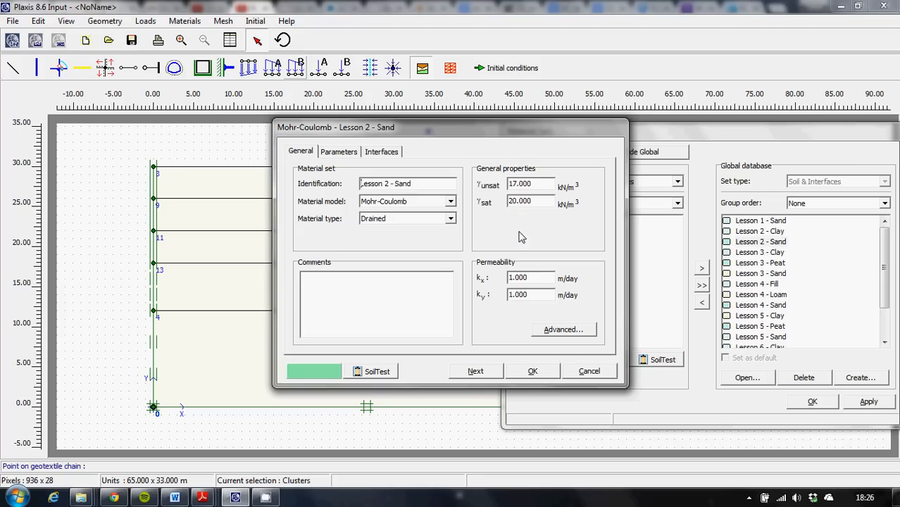
left_click(328, 371)
left_click(449, 263)
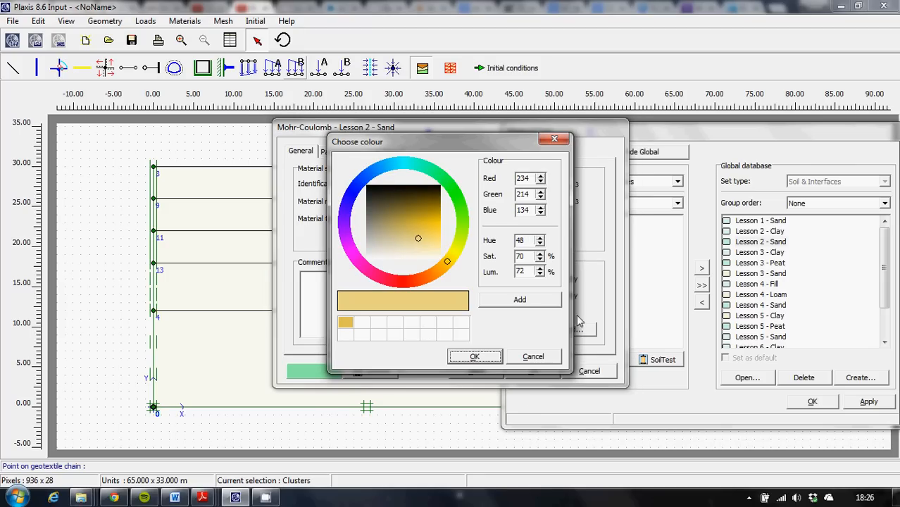
left_click(532, 302)
left_click(492, 361)
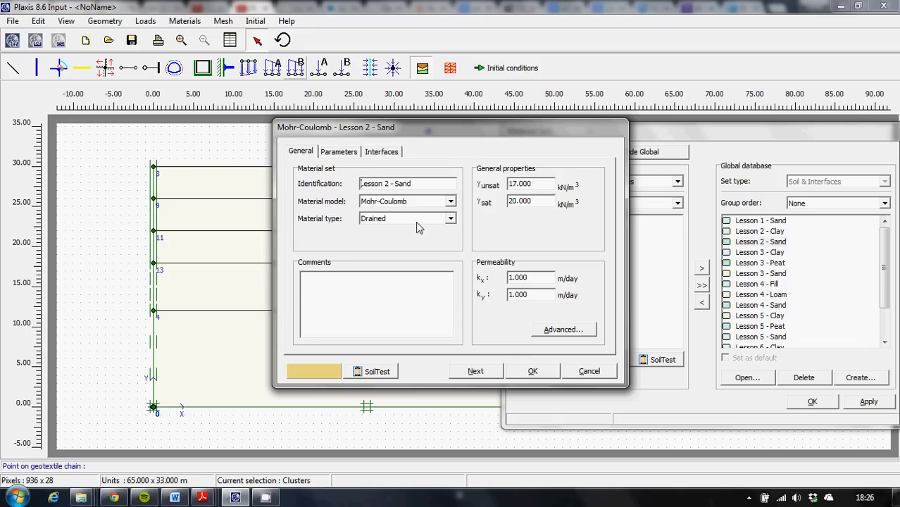
left_click(528, 371)
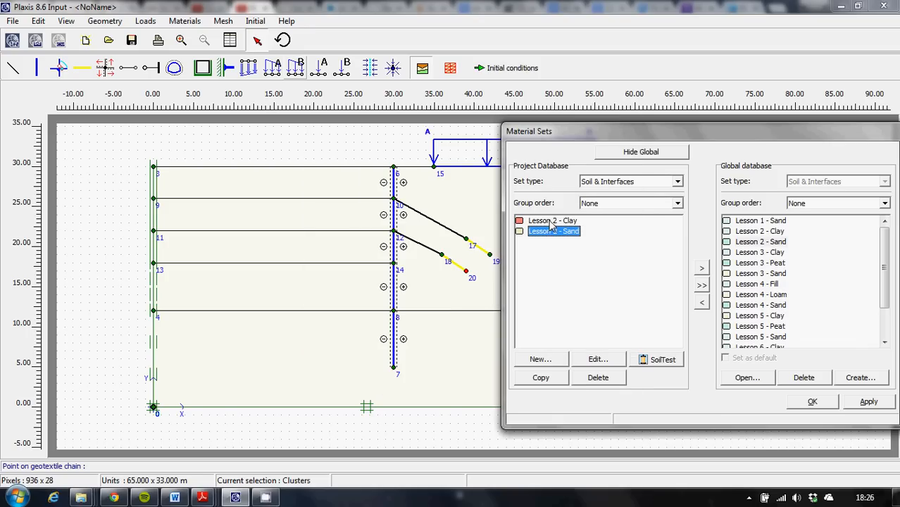
Assign Lesson 2 - Clay to all soil clusters above y = 12 and Lesson 2 - Sand to the layer below.
left_click_drag(551, 222, 458, 216)
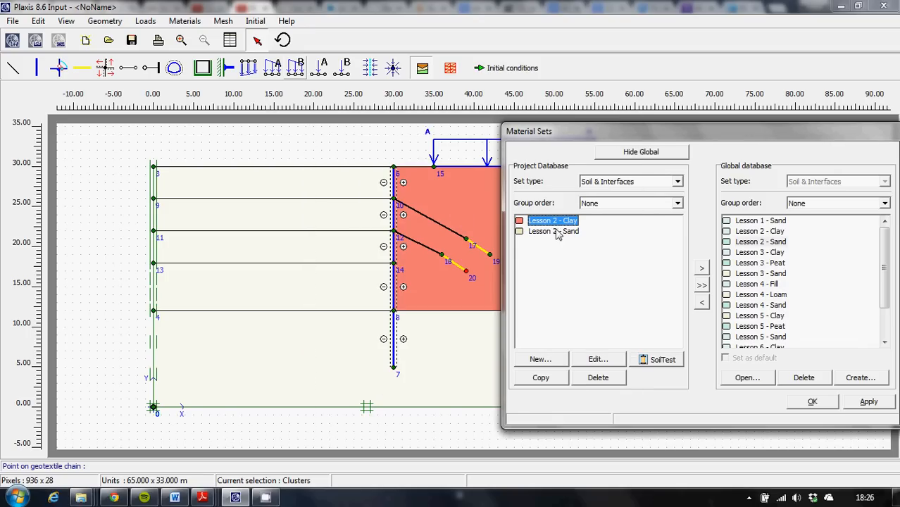
left_click_drag(552, 221, 351, 215)
left_click_drag(547, 224, 309, 243)
left_click_drag(538, 222, 298, 285)
left_click_drag(550, 231, 297, 350)
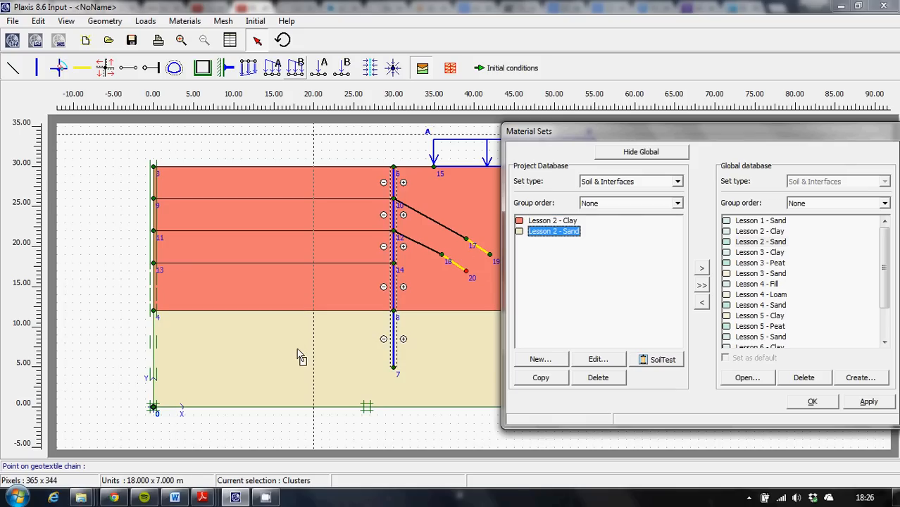
Change the display colour of the Lesson 2 - Sand material to a stronger, more saturated yellow.
double_click(521, 237)
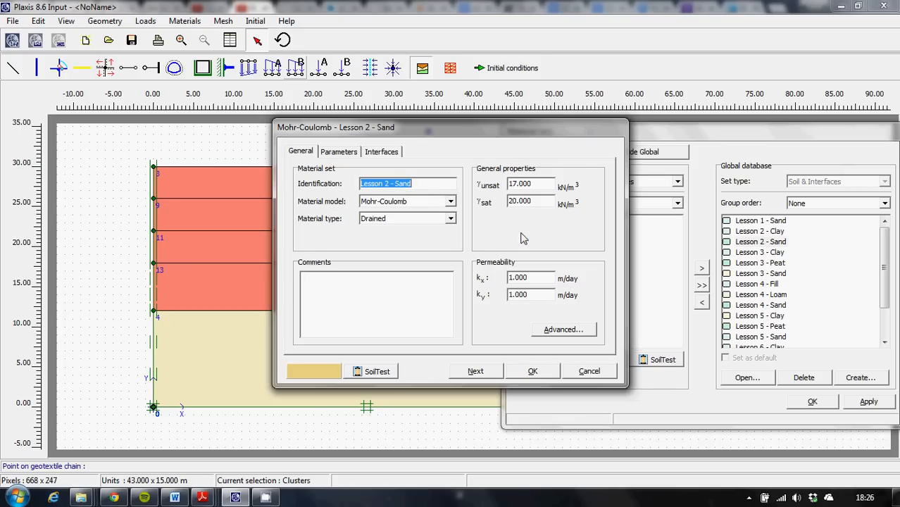
left_click(342, 373)
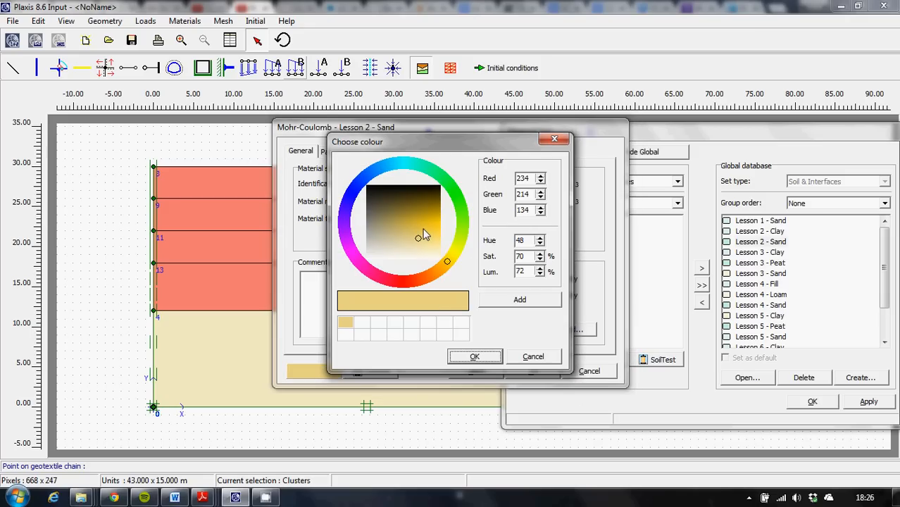
left_click(424, 231)
left_click(474, 356)
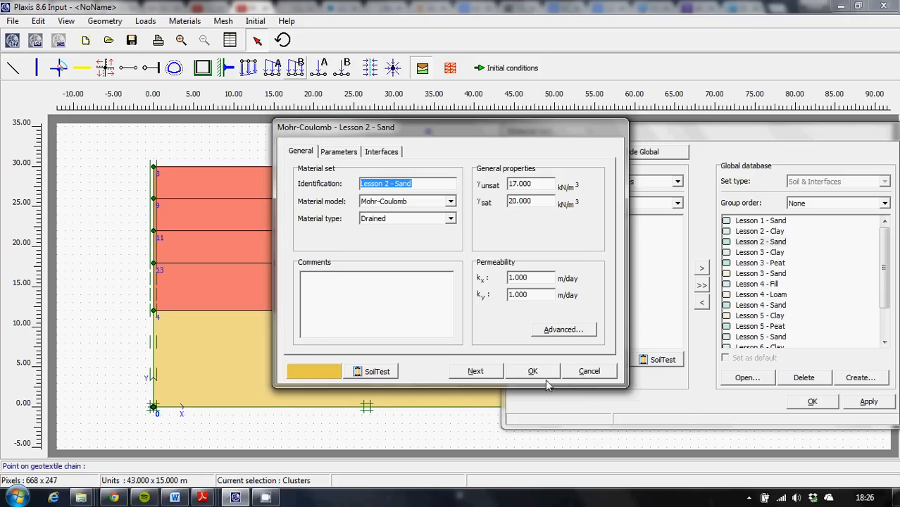
left_click(541, 372)
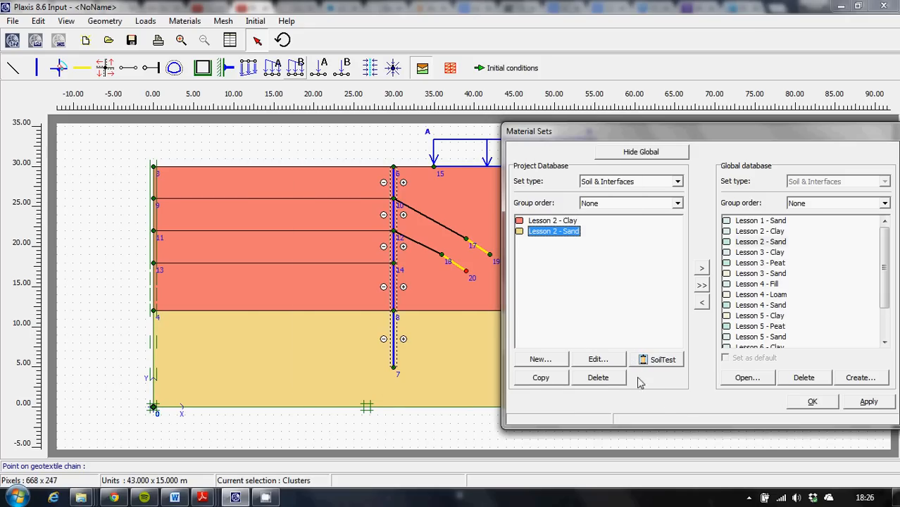
Copy the Lesson 4 - Diaphragm wall plate set into the project database and assign it to the retaining wall.
mouse_move(691, 135)
left_mouse_down()
mouse_move(653, 196)
mouse_move(502, 303)
mouse_move(811, 181)
mouse_move(707, 149)
mouse_move(698, 129)
left_mouse_up()
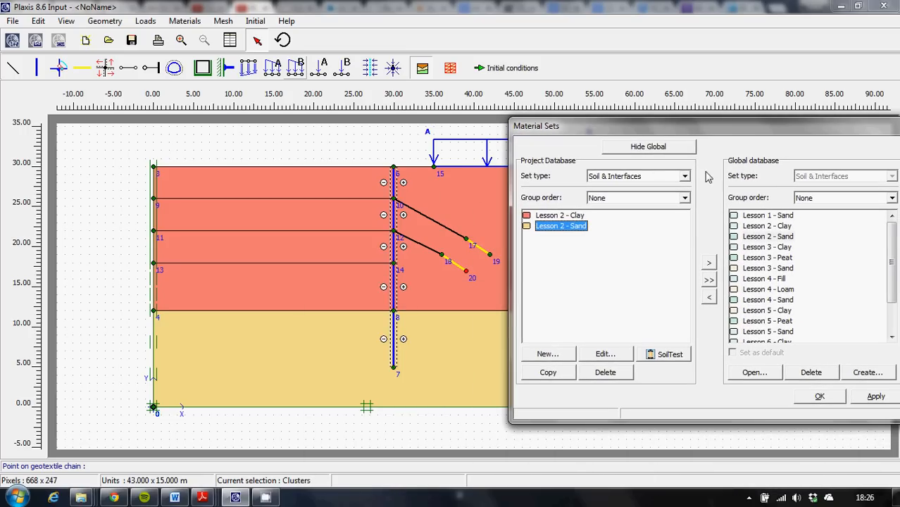
left_click(682, 176)
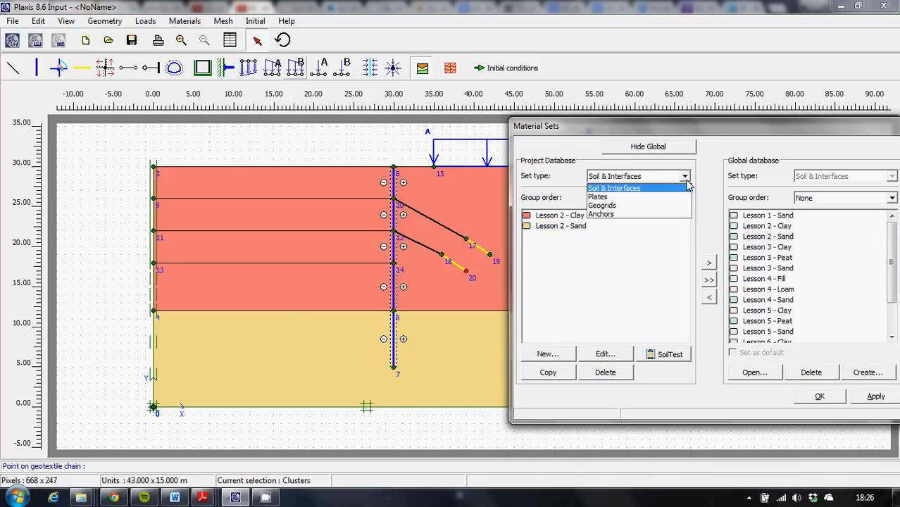
left_click(625, 197)
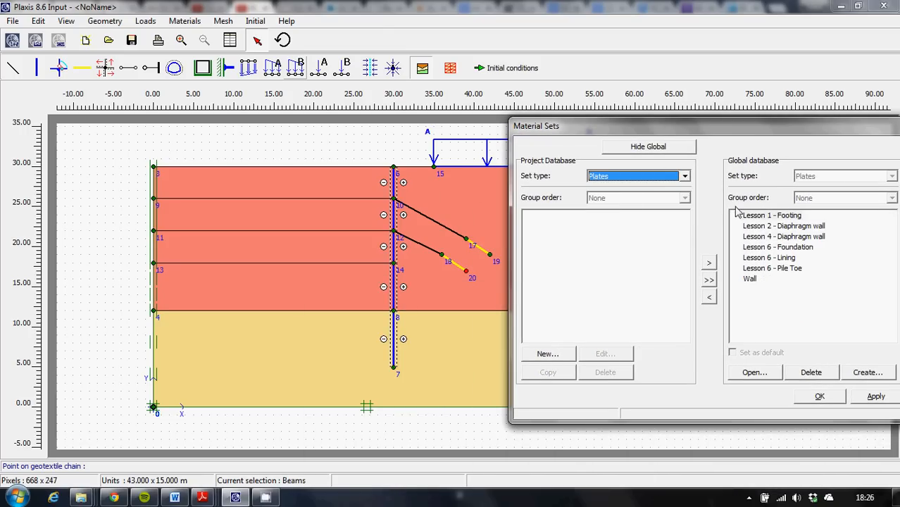
left_click(778, 237)
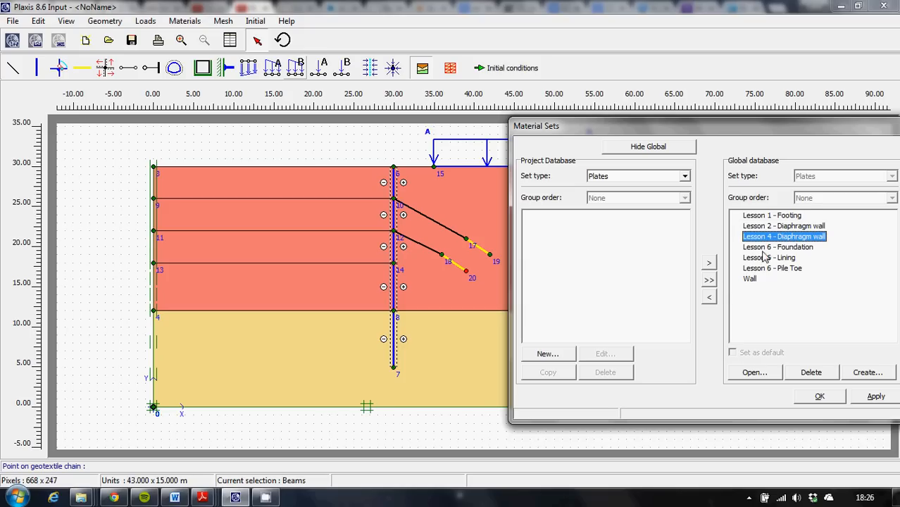
left_click(709, 299)
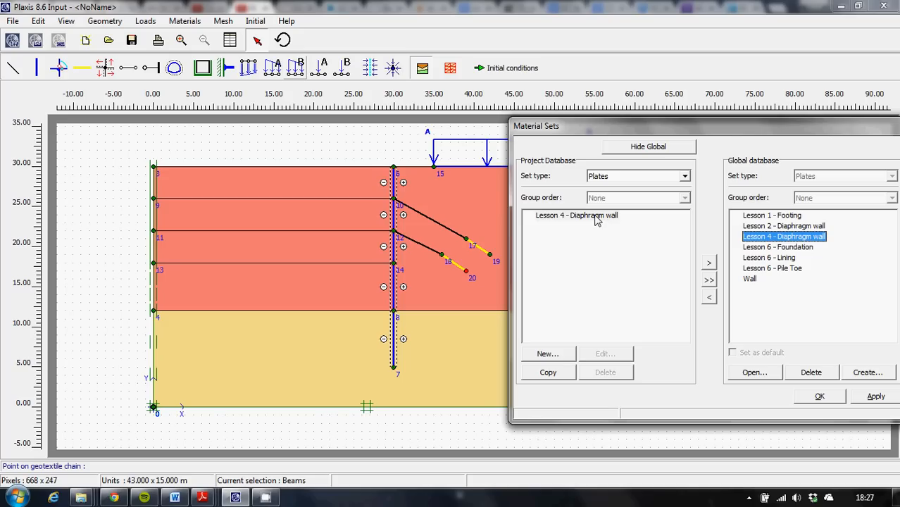
left_click_drag(595, 220, 397, 357)
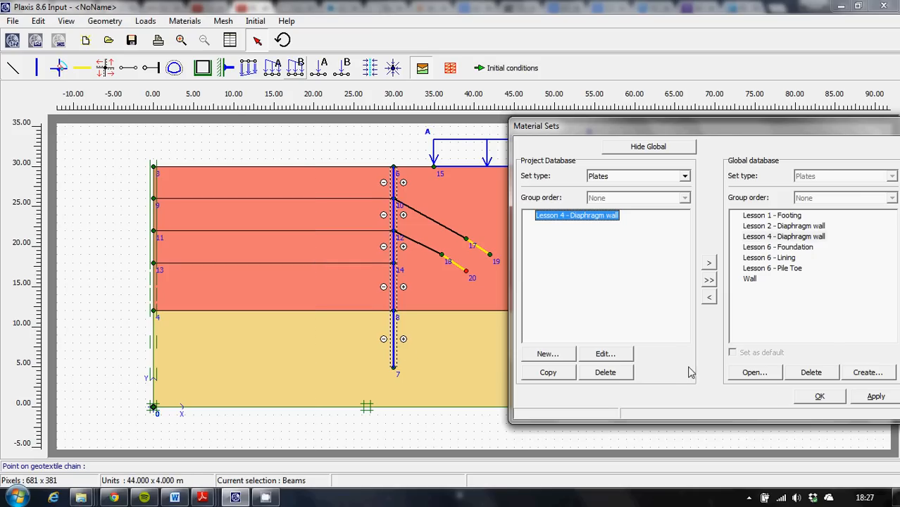
Copy the Lesson 4 - Anchor rod set from the global anchors into the project database.
left_click(681, 178)
left_click(632, 219)
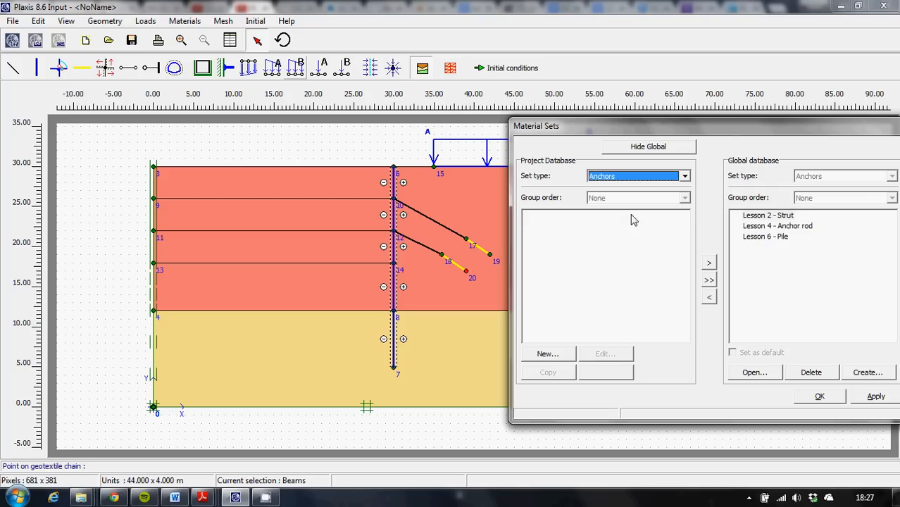
left_click(771, 228)
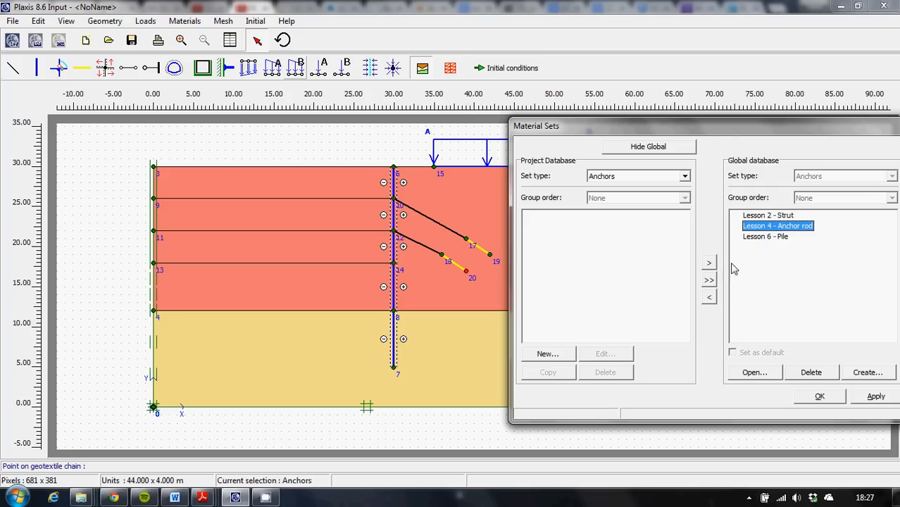
left_click(710, 299)
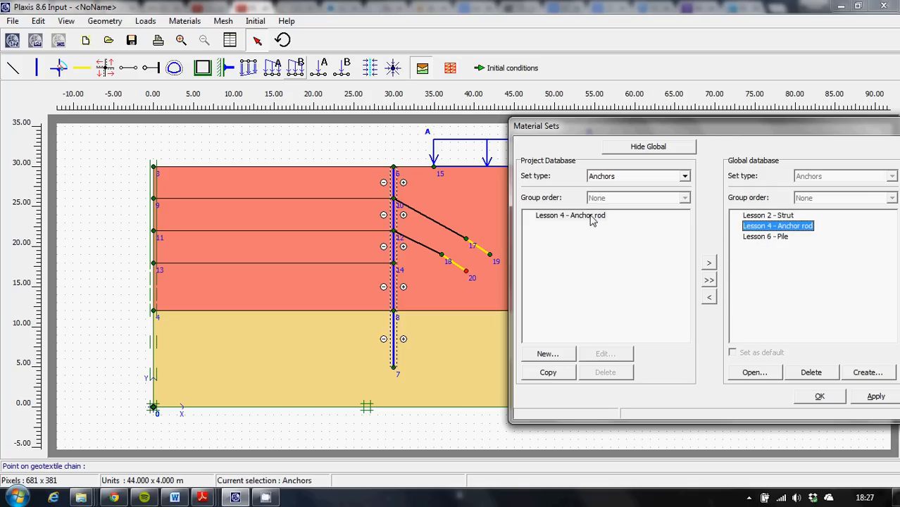
Assign Lesson 4 - Anchor rod to the upper anchor (points 10–17) and the lower anchor (points 12–18).
left_click_drag(591, 220, 455, 227)
left_click_drag(443, 243, 596, 256)
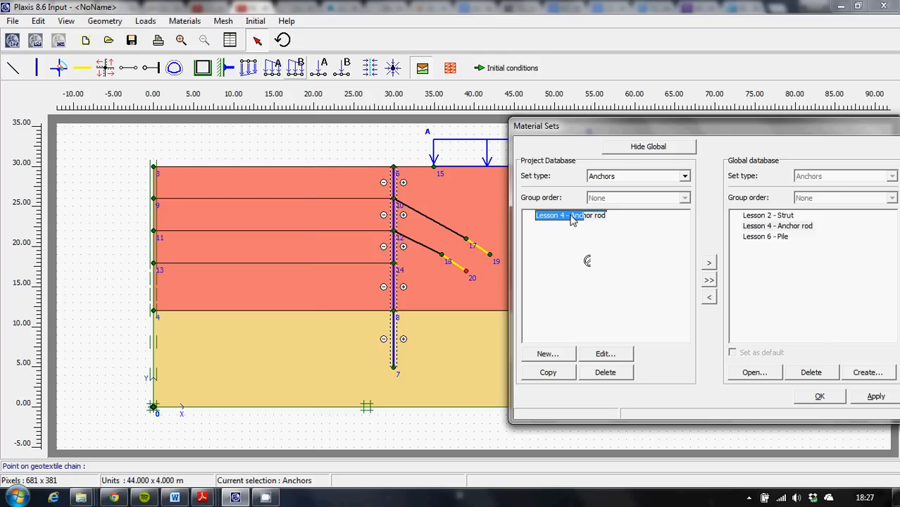
left_click_drag(571, 219, 447, 228)
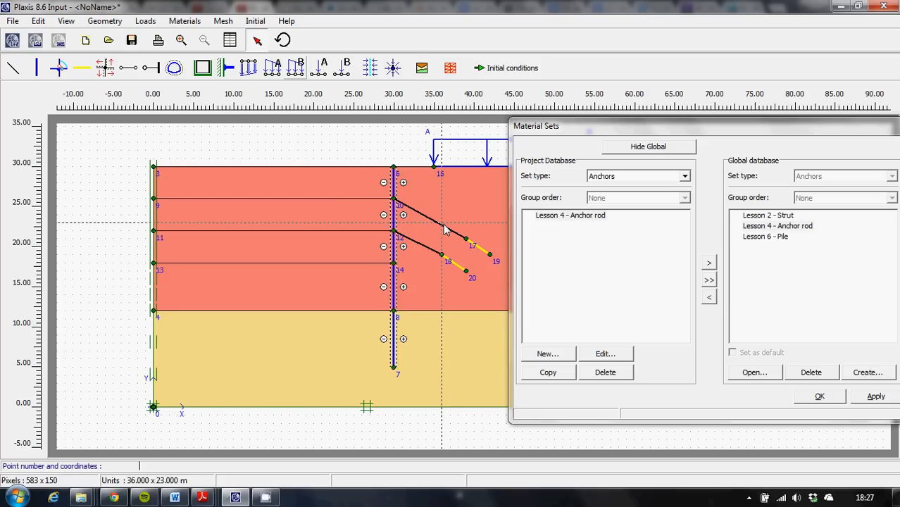
left_click(442, 225)
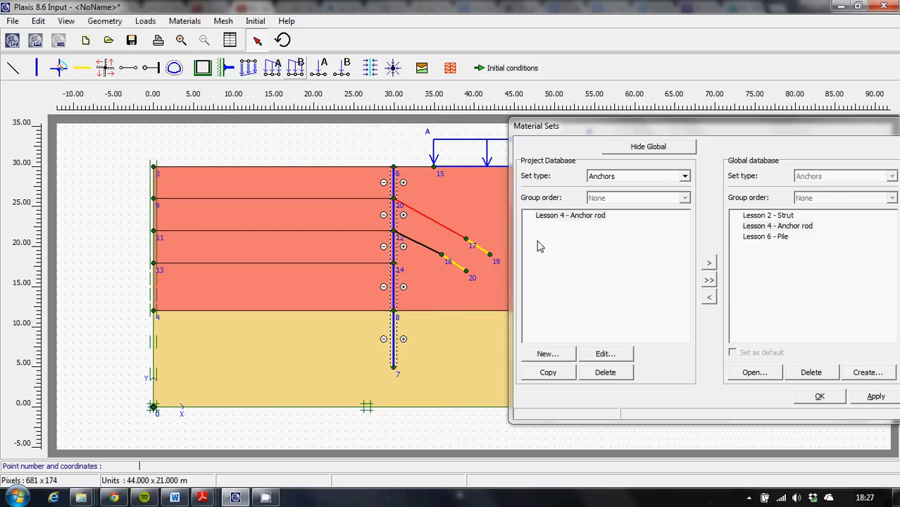
left_click_drag(579, 221, 436, 226)
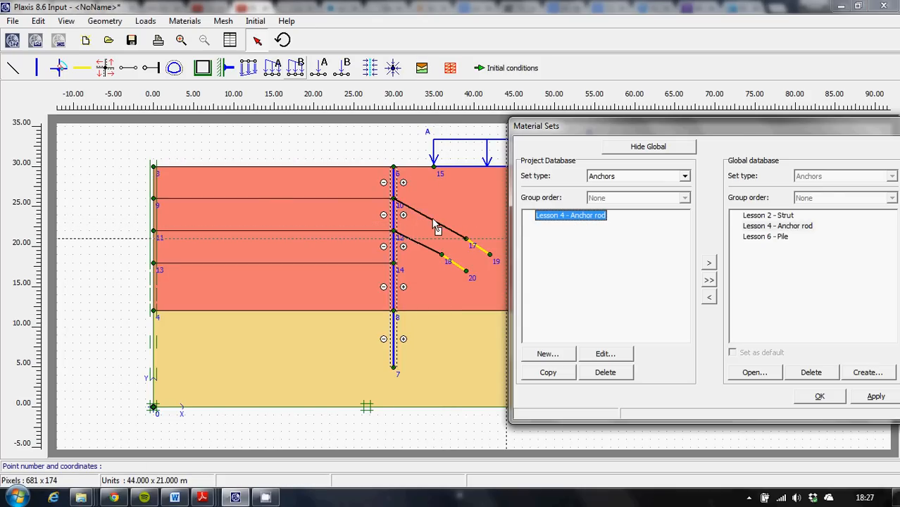
left_click_drag(565, 222, 426, 255)
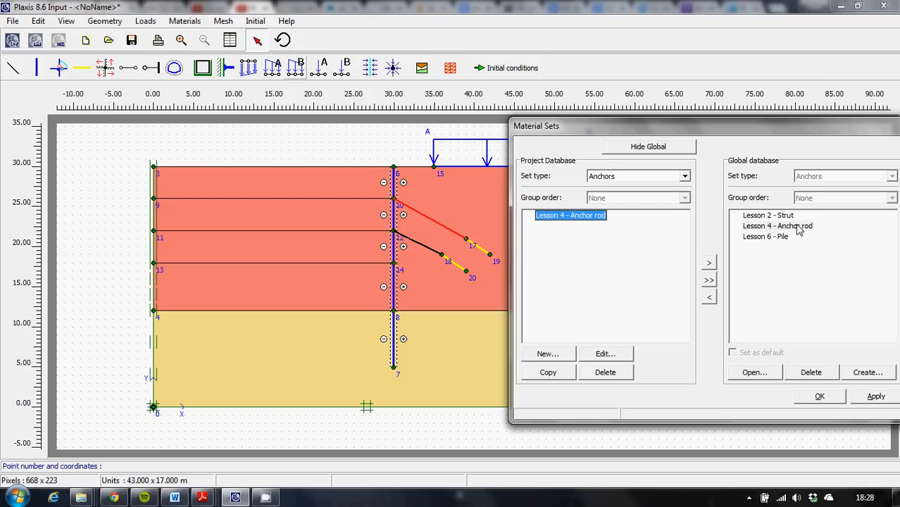
left_click_drag(765, 132, 483, 368)
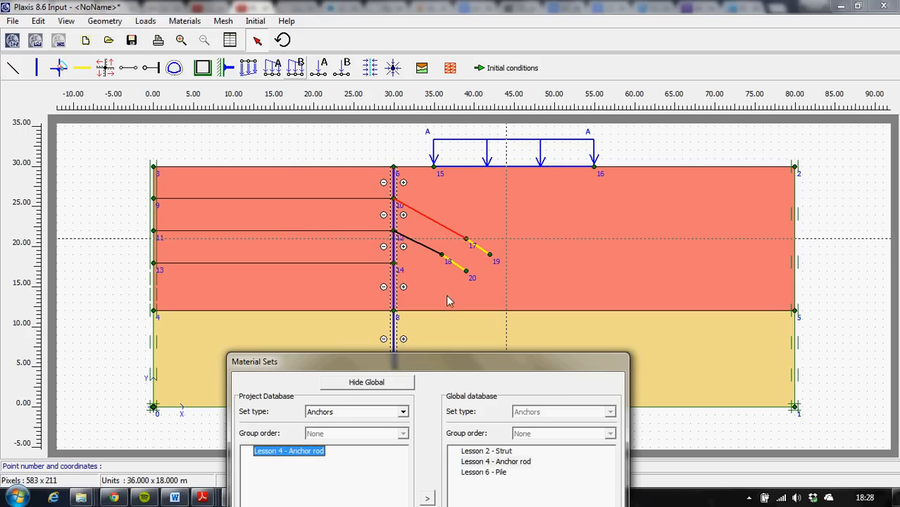
left_click_drag(479, 363, 669, 143)
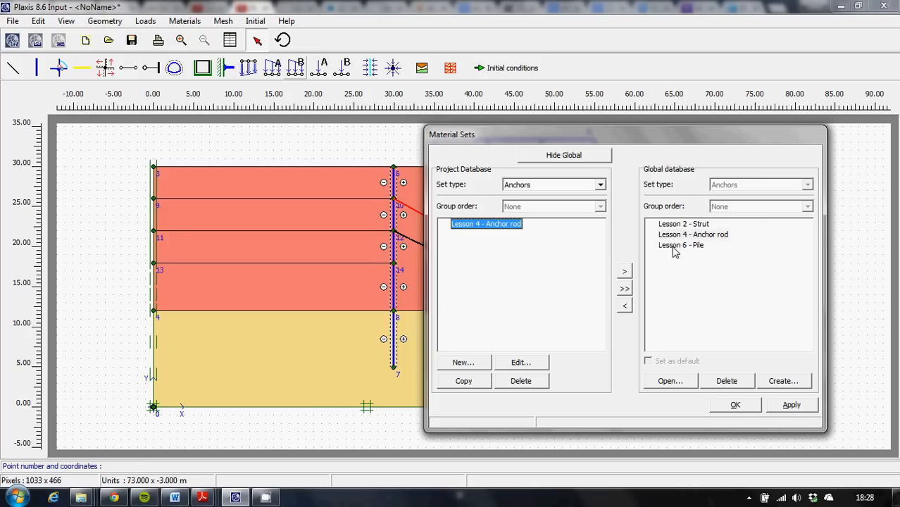
Copy the Lesson 4 - Grout body geogrid set from the global database into the project database.
left_click(600, 185)
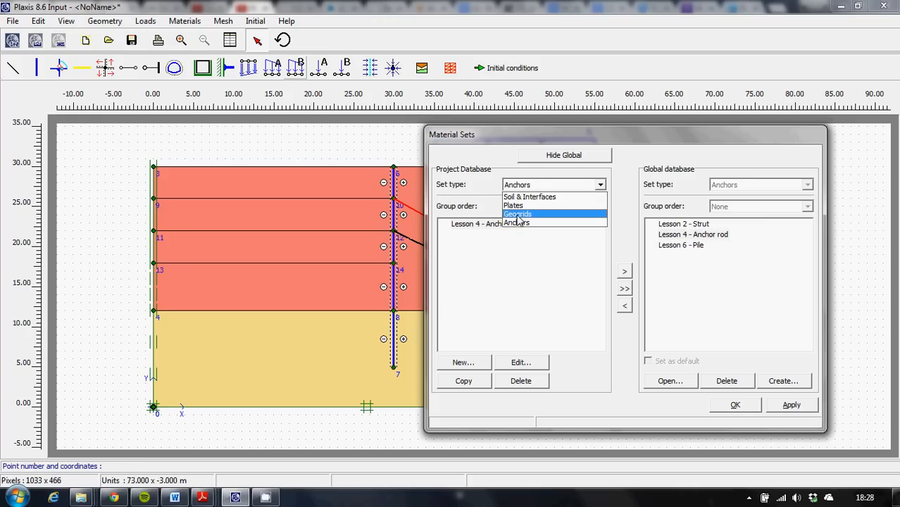
left_click(591, 215)
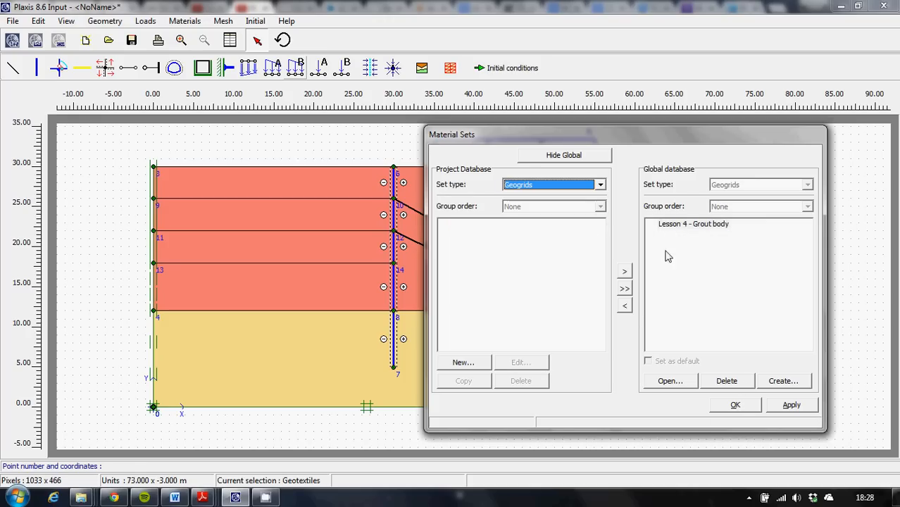
left_click(670, 225)
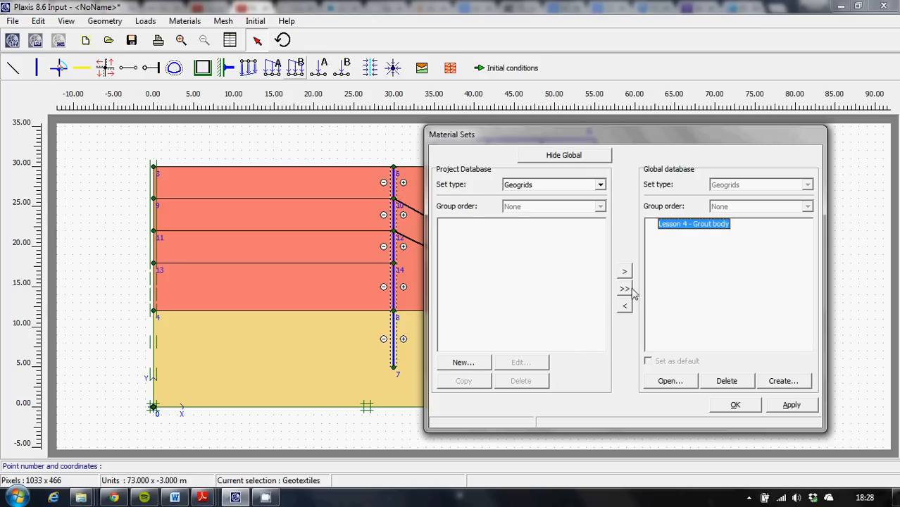
left_click(624, 306)
Assign Lesson 4 - Grout body to the two geogrids (points 18–20 and 17–19), then apply and close the material sets.
left_click_drag(586, 138, 313, 312)
left_click_drag(252, 380, 459, 273)
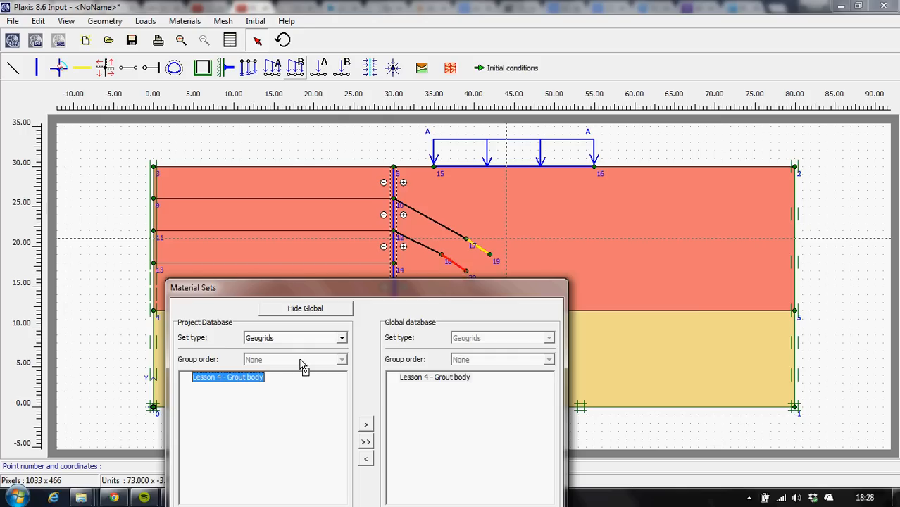
left_click_drag(224, 381, 481, 255)
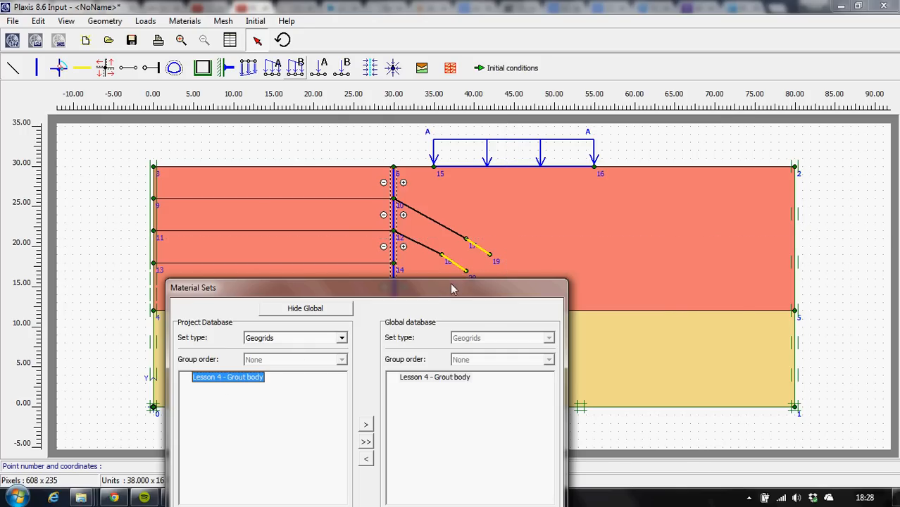
left_click_drag(444, 290, 611, 133)
left_click(702, 397)
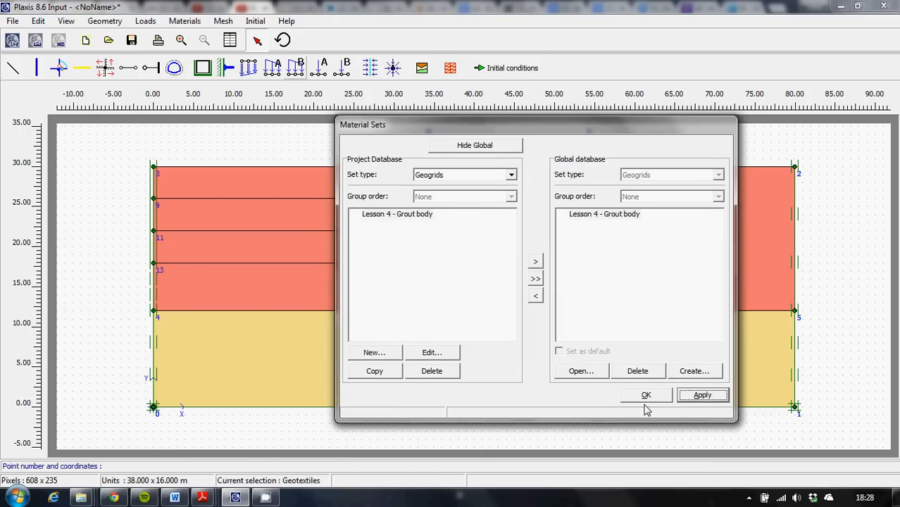
left_click(646, 396)
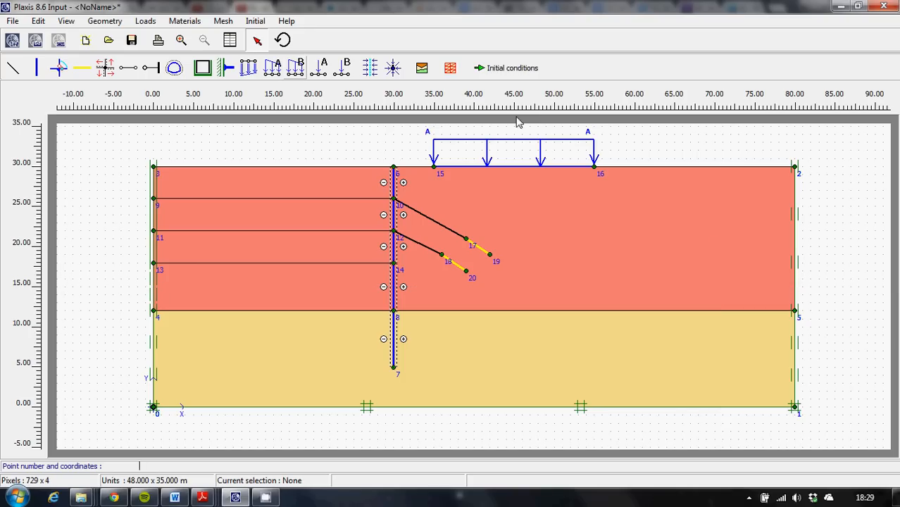
Set the global mesh coarseness to Medium, generate the mesh and inspect it in a maximised view.
left_click(224, 24)
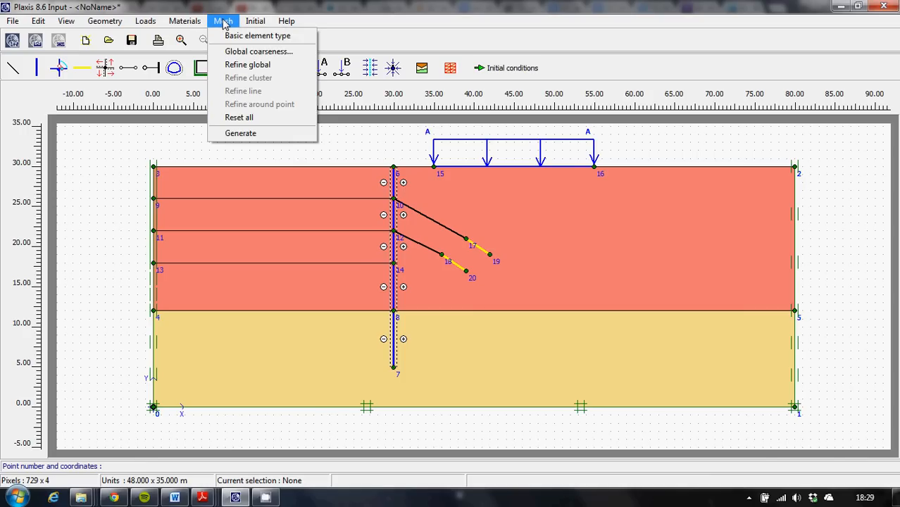
left_click(236, 53)
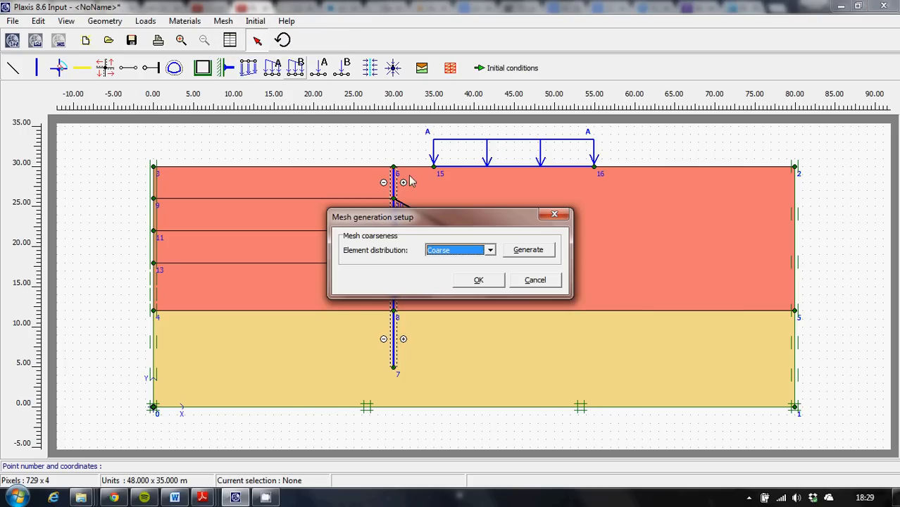
left_click(490, 251)
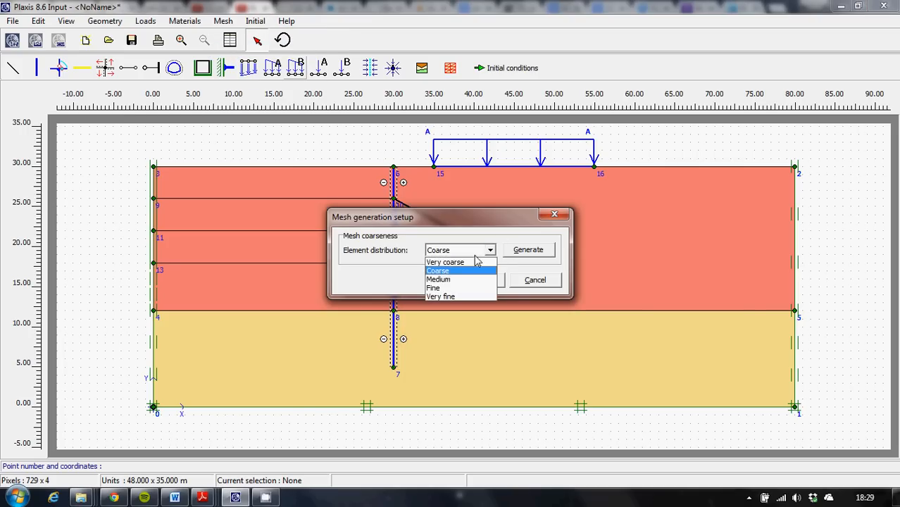
left_click(444, 280)
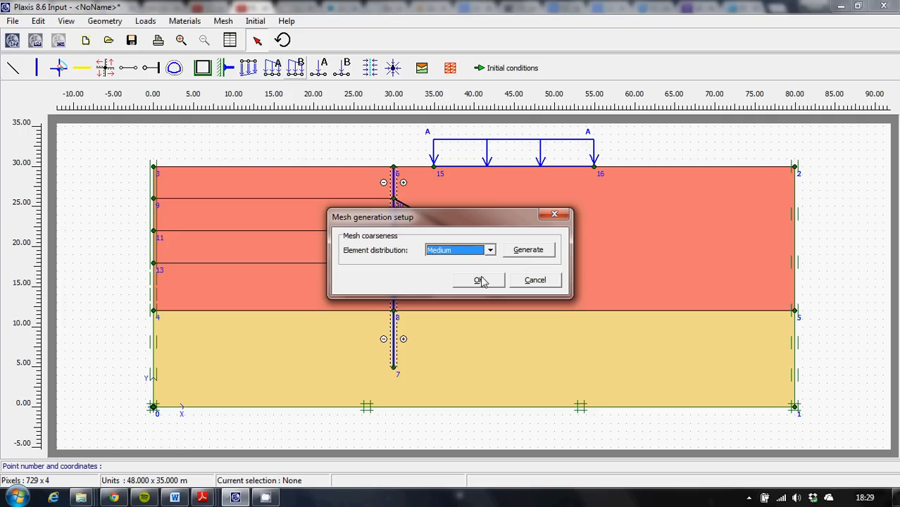
left_click(528, 251)
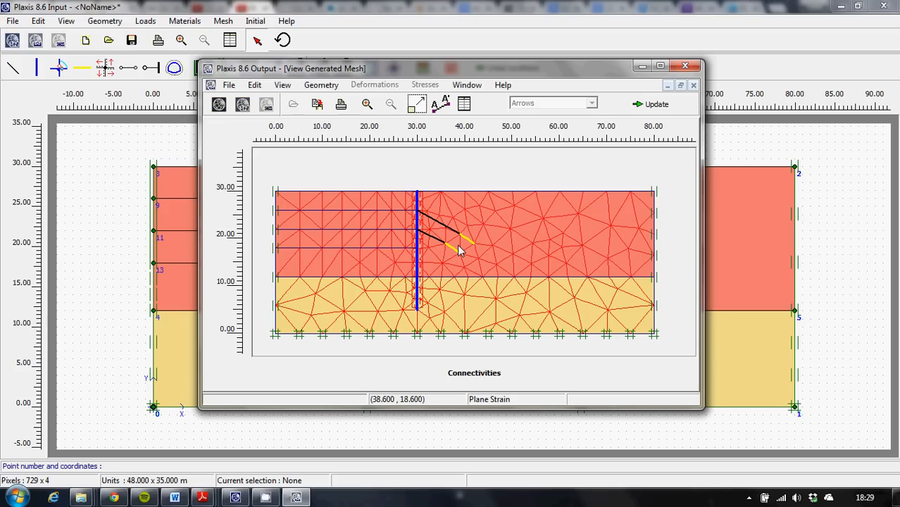
left_click(660, 66)
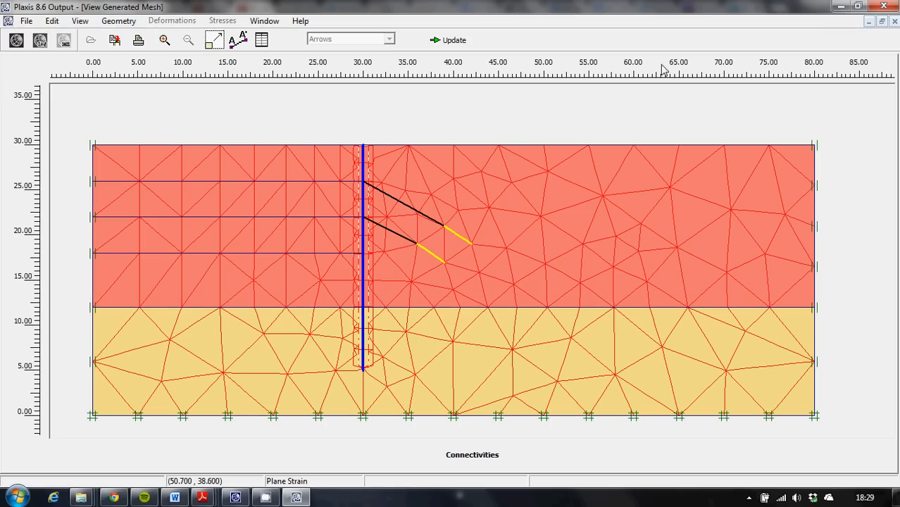
left_click(840, 6)
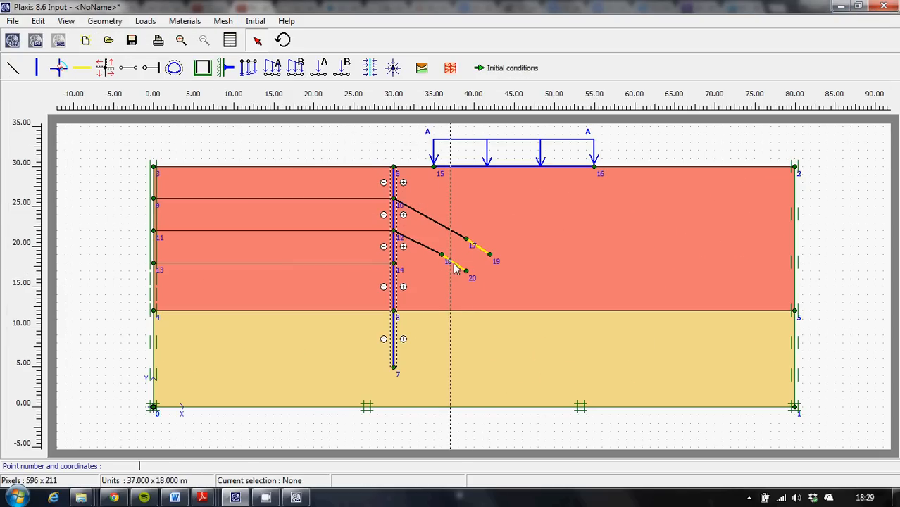
Refine the mesh along the lower grout body line between points 18 and 20 and update the model.
left_click(255, 20)
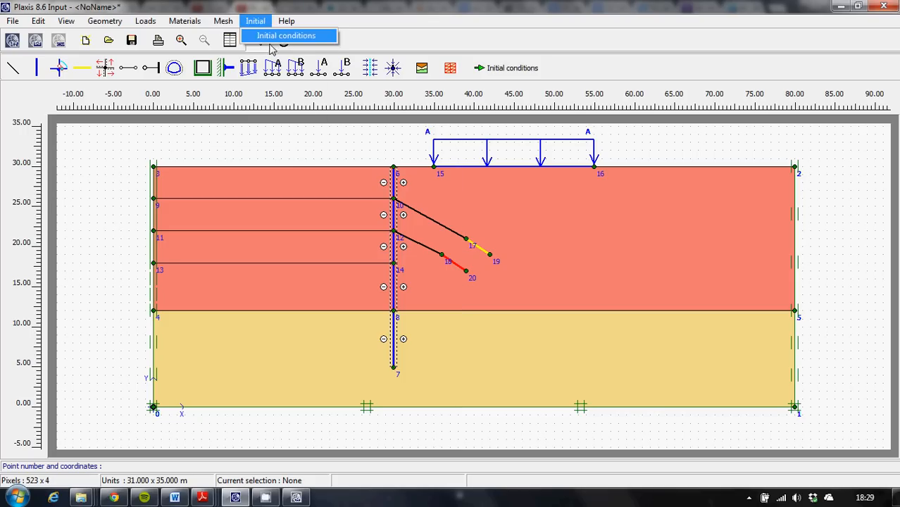
left_click(243, 91)
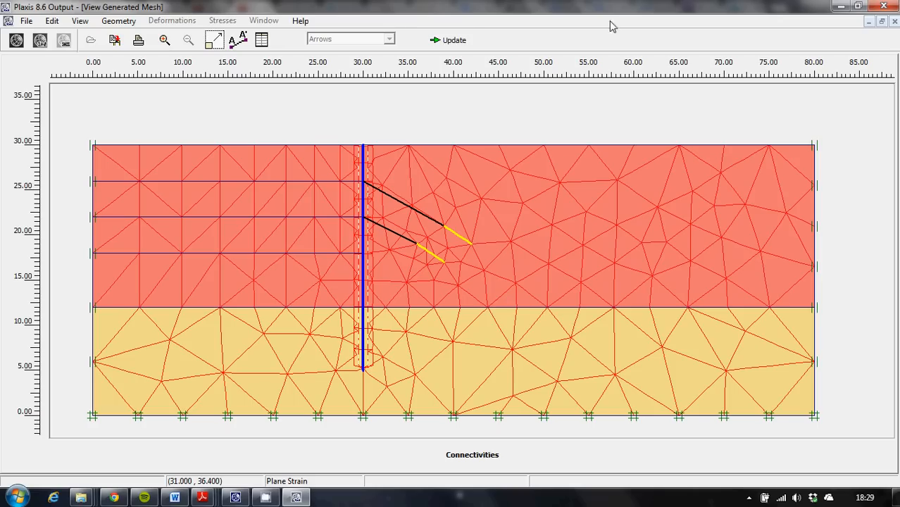
left_click(453, 40)
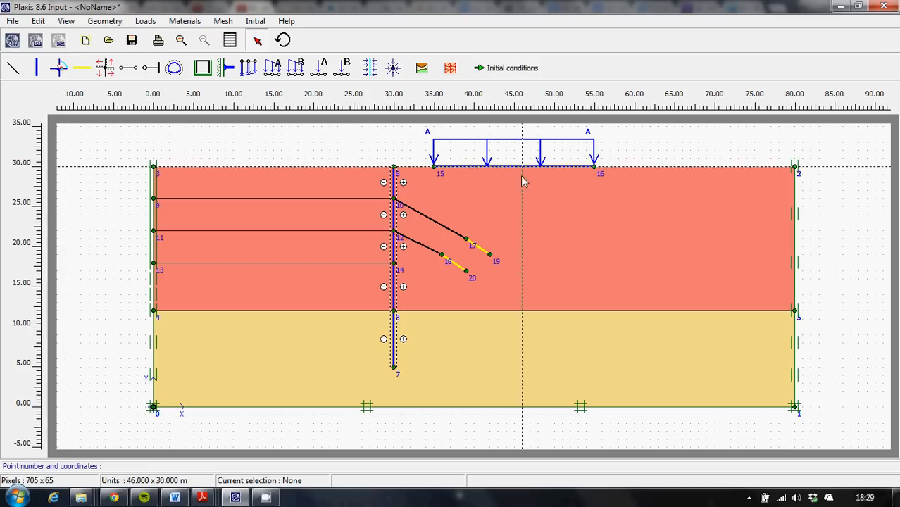
left_click(223, 21)
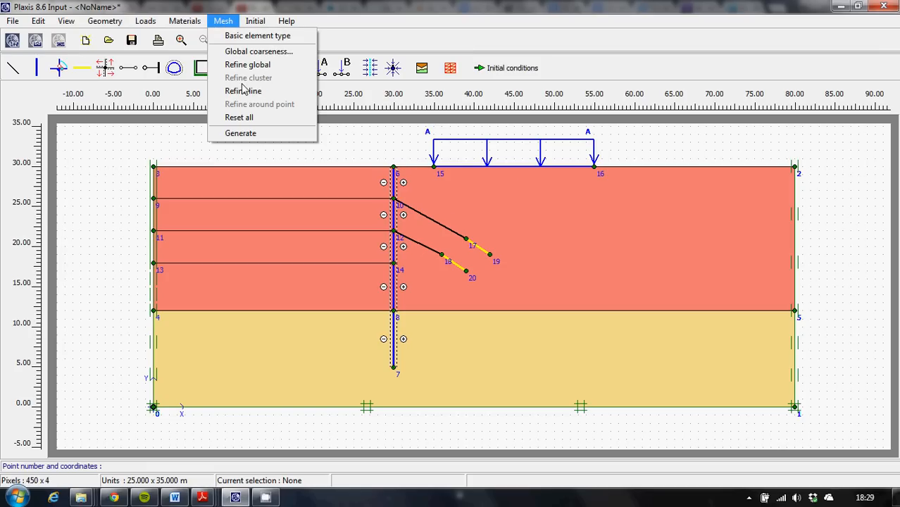
key("Escape")
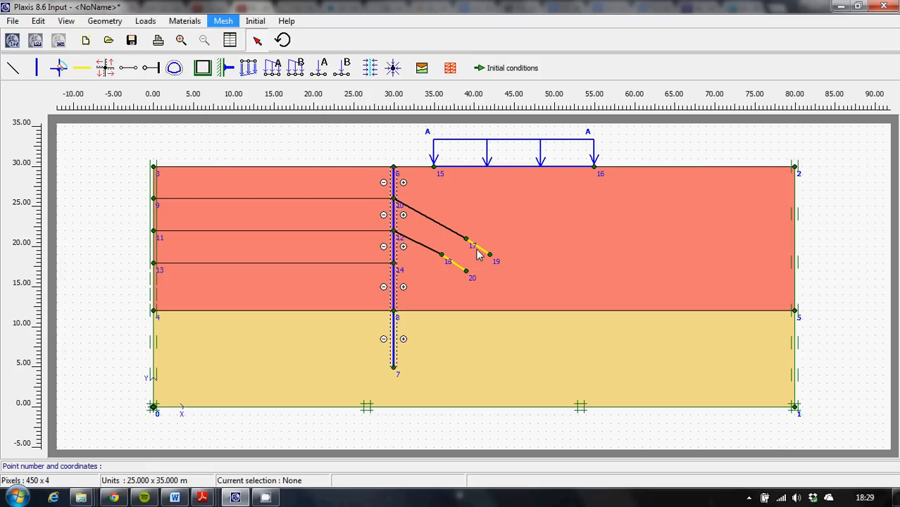
Refine the mesh along the upper grout body line between points 17 and 19 and update the model.
left_click(478, 247)
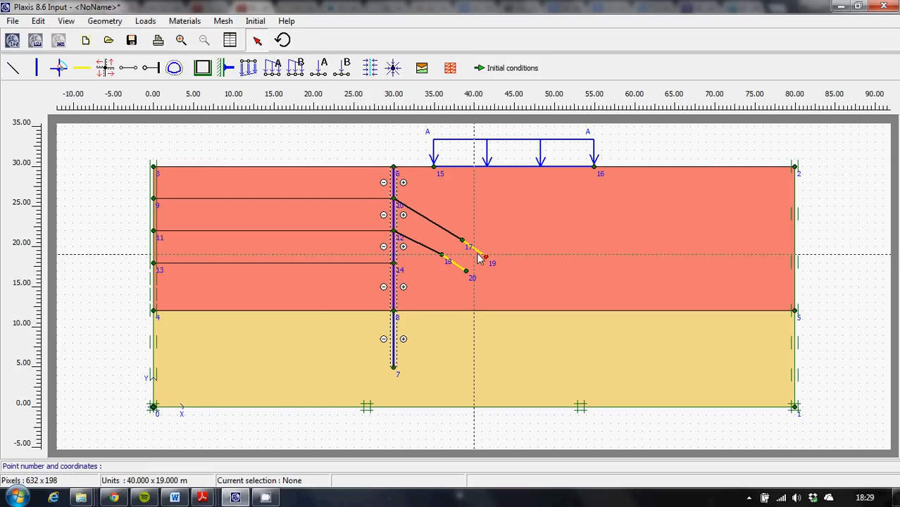
left_click(475, 249)
left_click(223, 20)
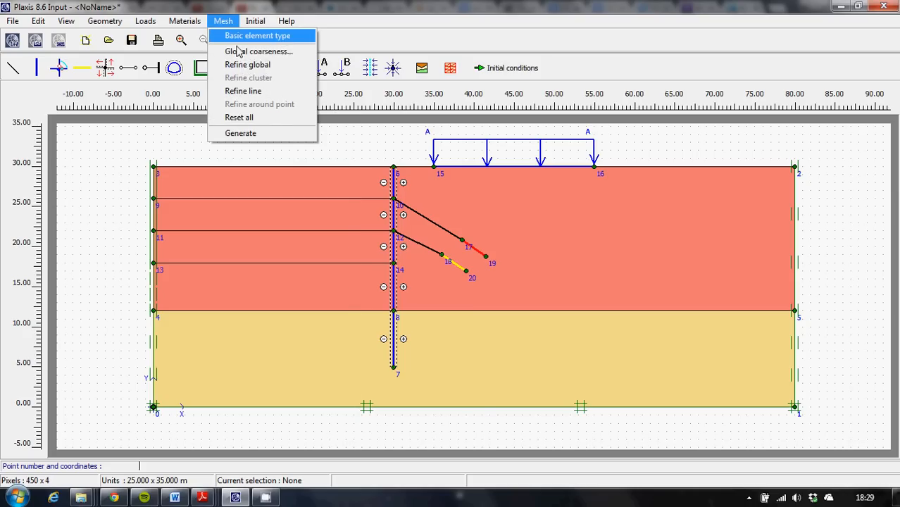
left_click(241, 92)
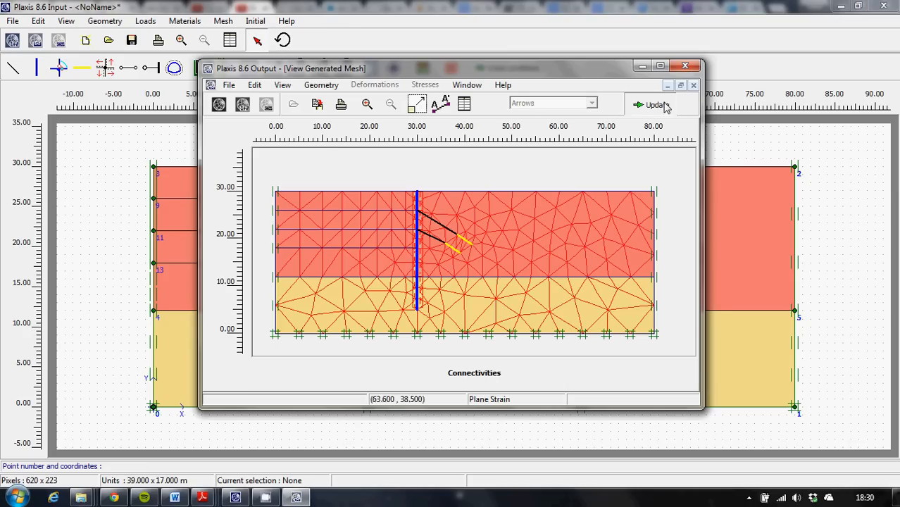
left_click(660, 106)
Generate the mesh again with Medium global coarseness, update the model, and close the regenerated mesh view after checking it.
left_click(224, 21)
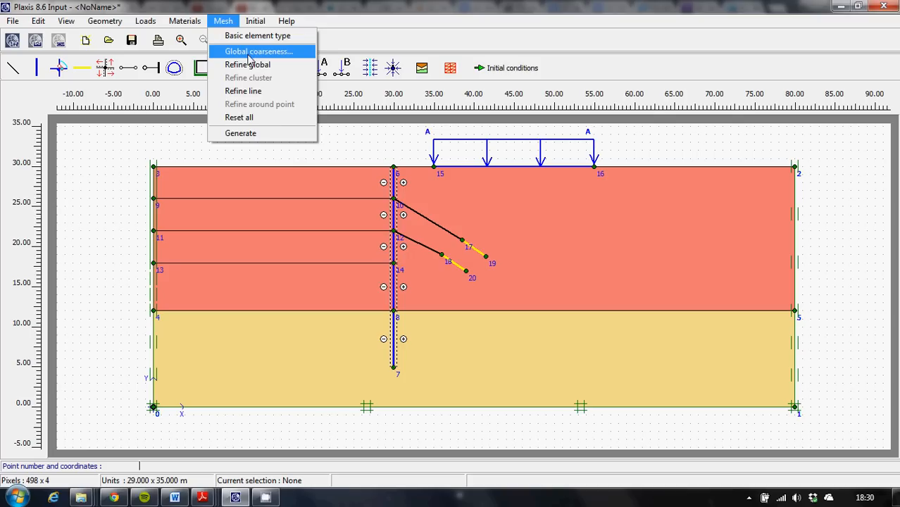
left_click(250, 51)
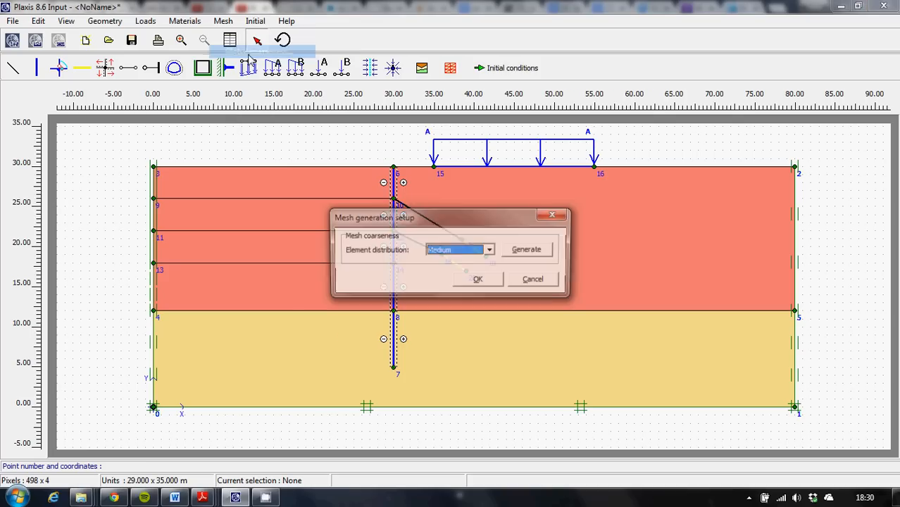
left_click(528, 251)
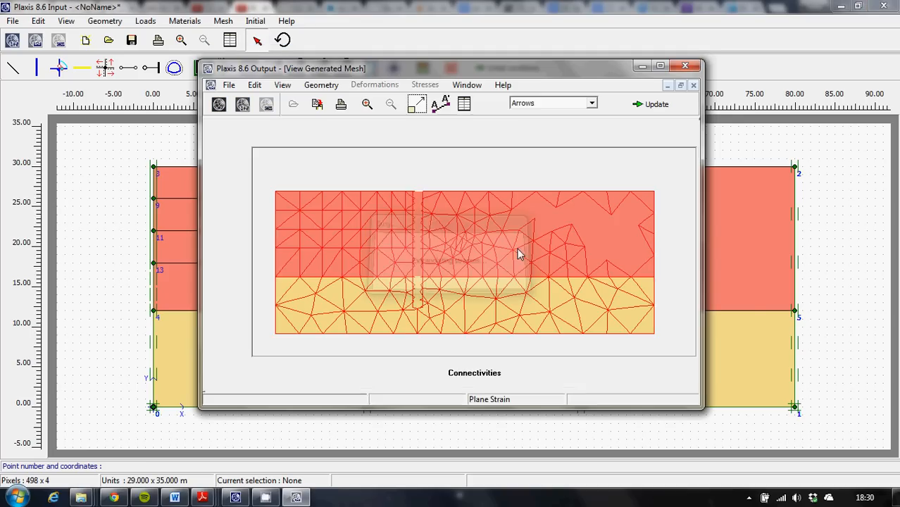
left_click(653, 105)
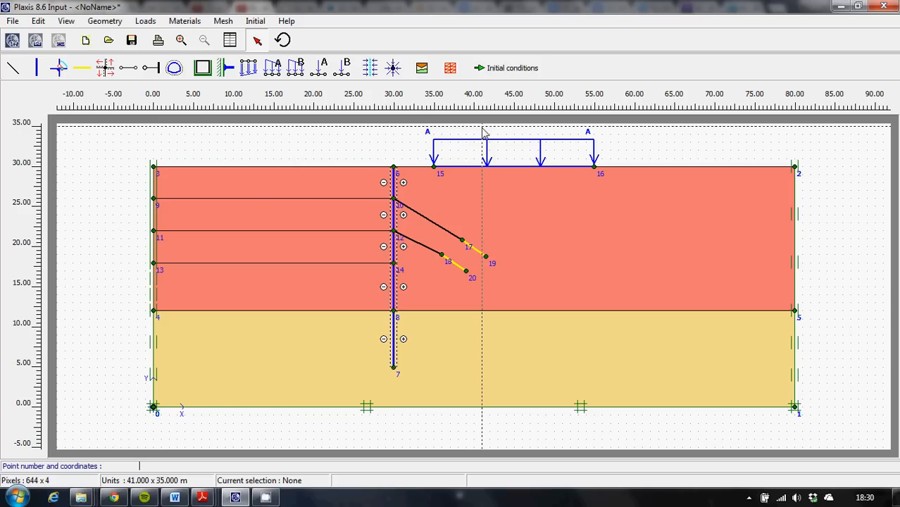
left_click(449, 69)
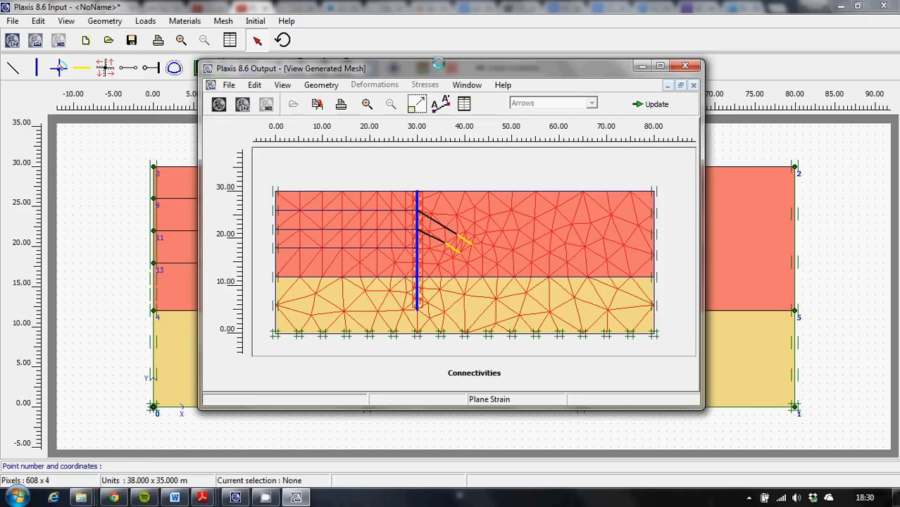
left_click(692, 68)
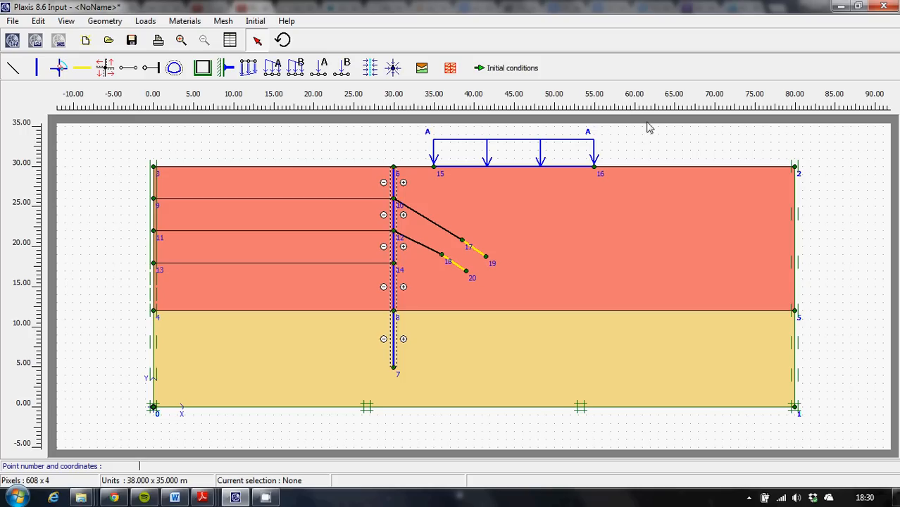
Enter the initial conditions with a water weight of 10 kN/m³ and draw the general phreatic level from (0, 26) to (80, 26).
left_click(495, 70)
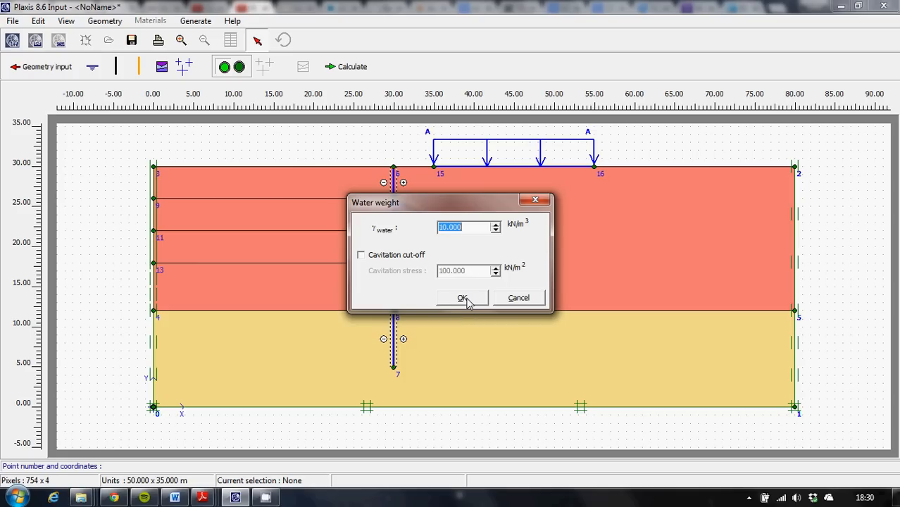
left_click(466, 299)
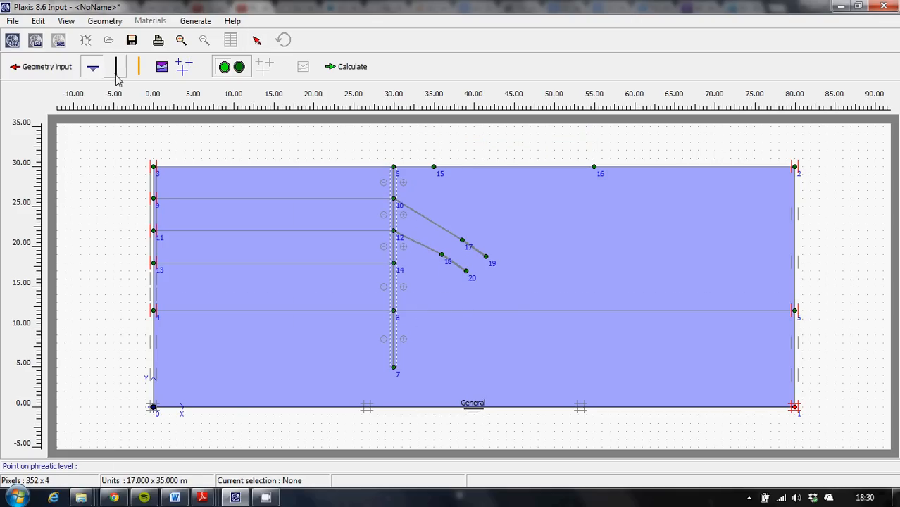
left_click(155, 199)
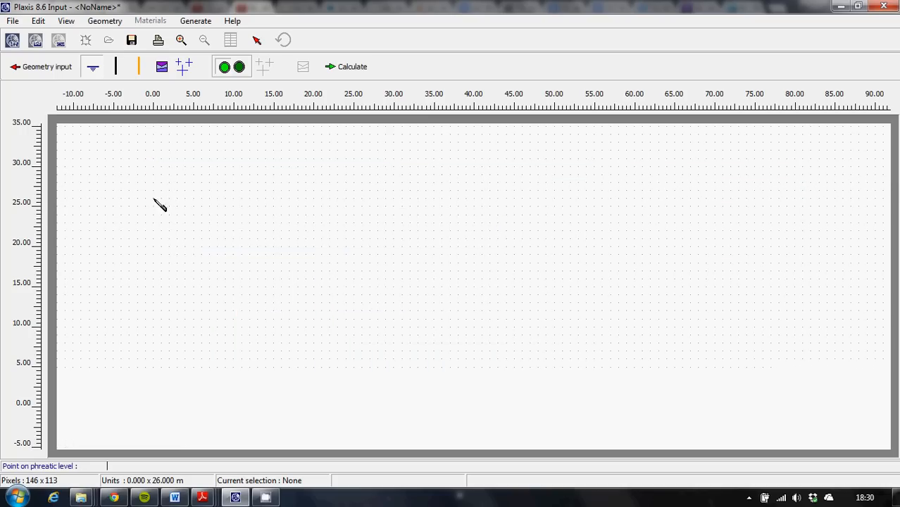
left_click(792, 200)
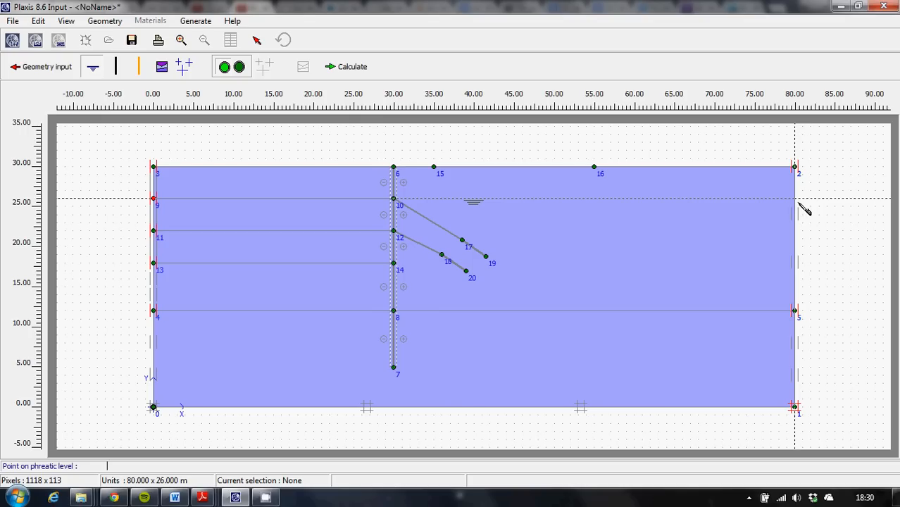
left_click(795, 199)
right_click(795, 200)
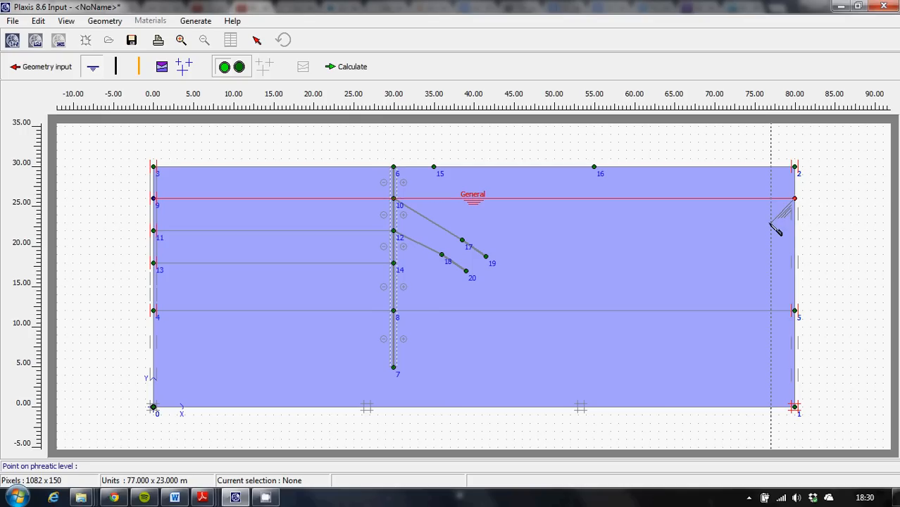
left_click(190, 69)
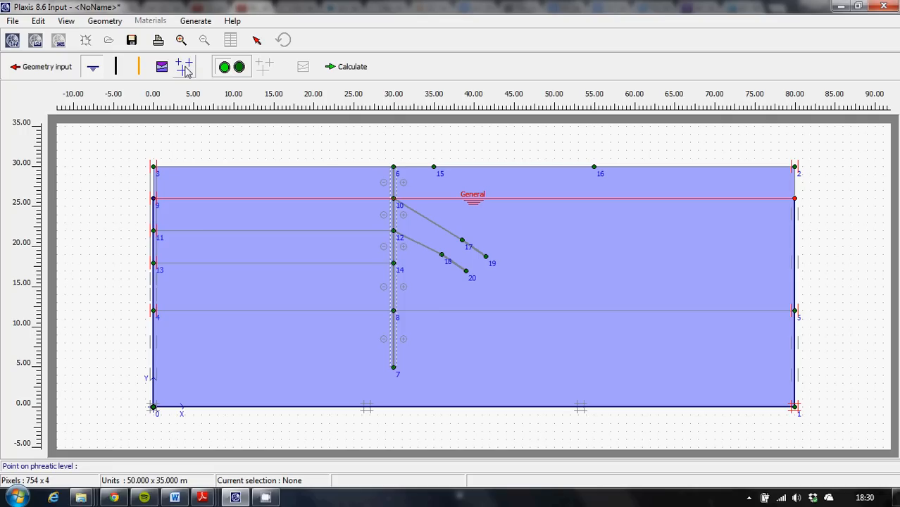
Generate the water pressures from the phreatic level and return to the model from the pore pressure view.
left_click(185, 68)
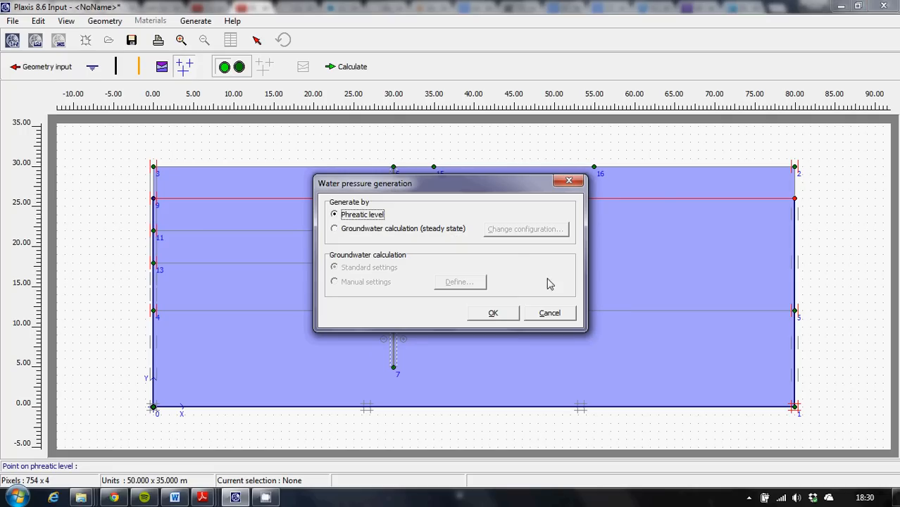
left_click(504, 316)
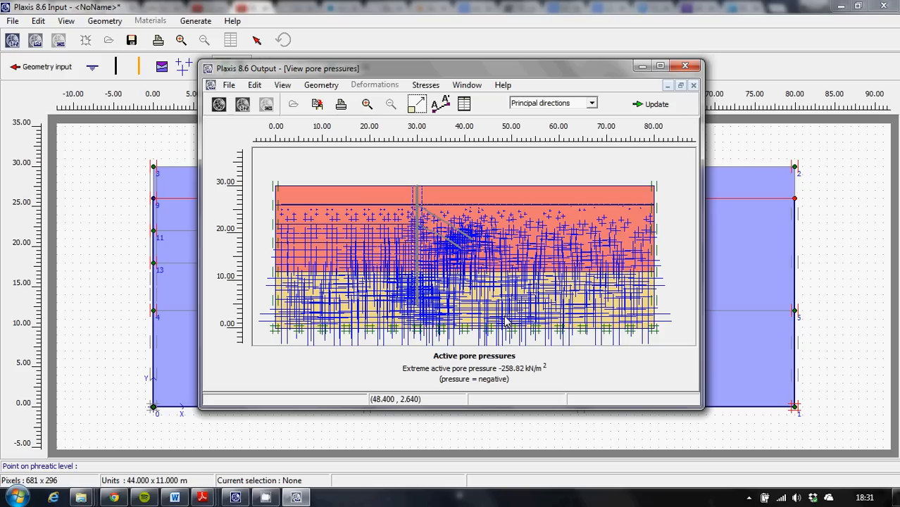
left_click(654, 106)
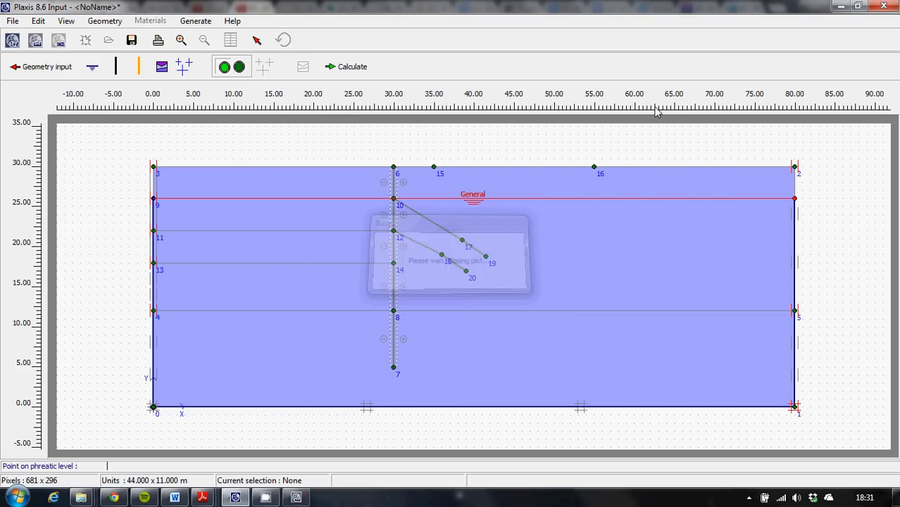
Switch to the initial geometry configuration and generate the initial soil stresses by the K0-procedure with ΣM-weight 1.000.
left_click(239, 68)
left_click(264, 69)
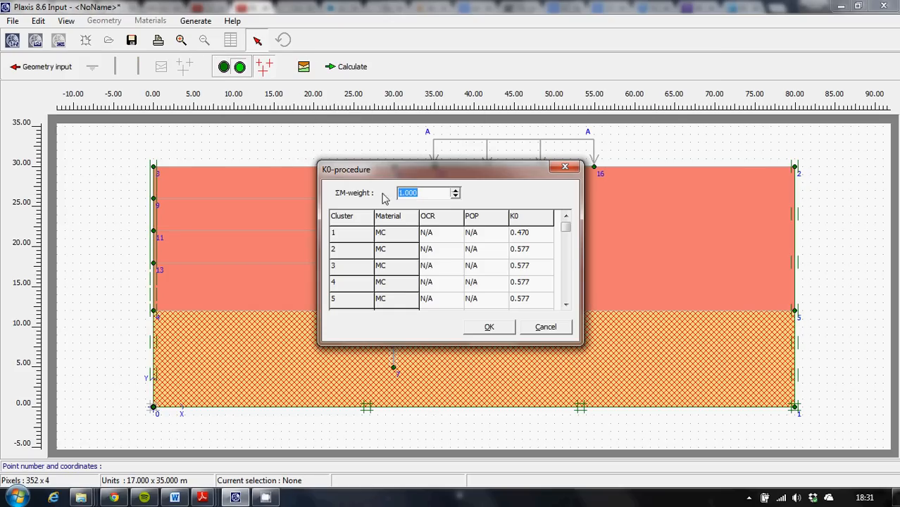
left_click(490, 328)
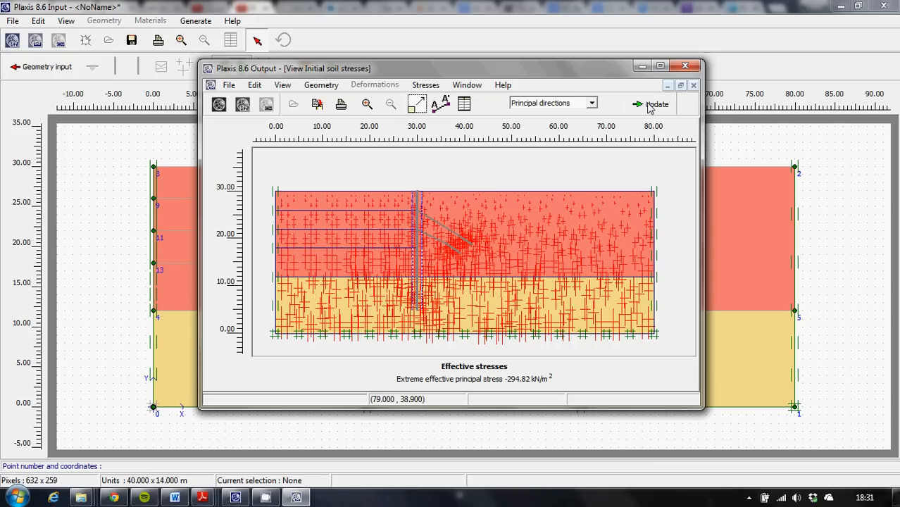
left_click(652, 105)
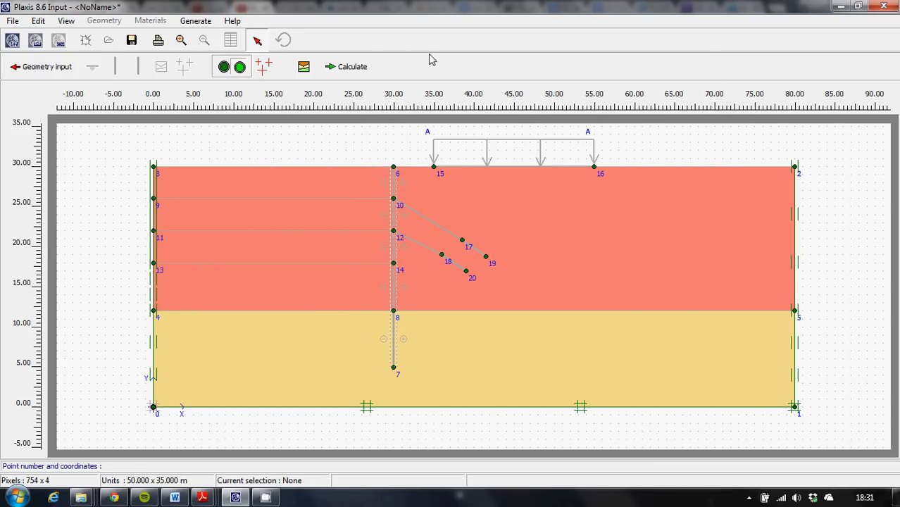
Proceed to the calculations, saving the project as Excavation & Retaining Wall in My Documents and dismissing the version warning.
left_click(350, 70)
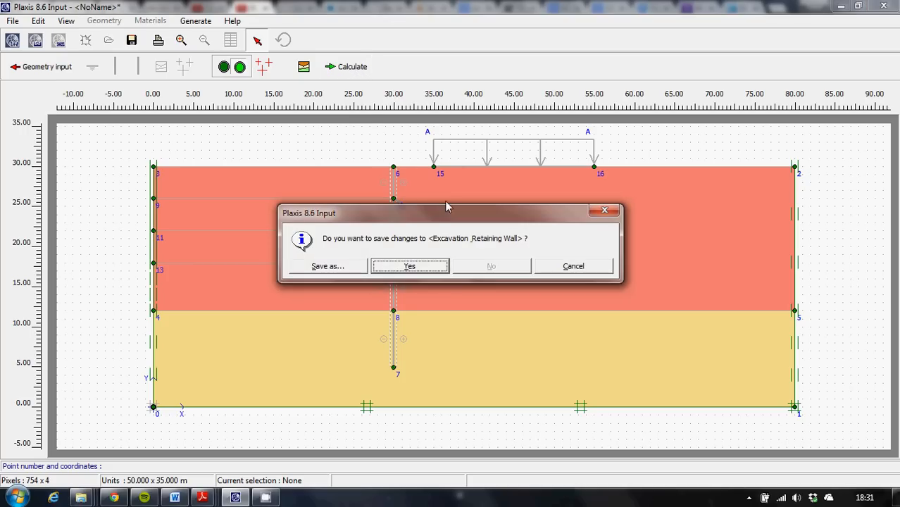
left_click(409, 266)
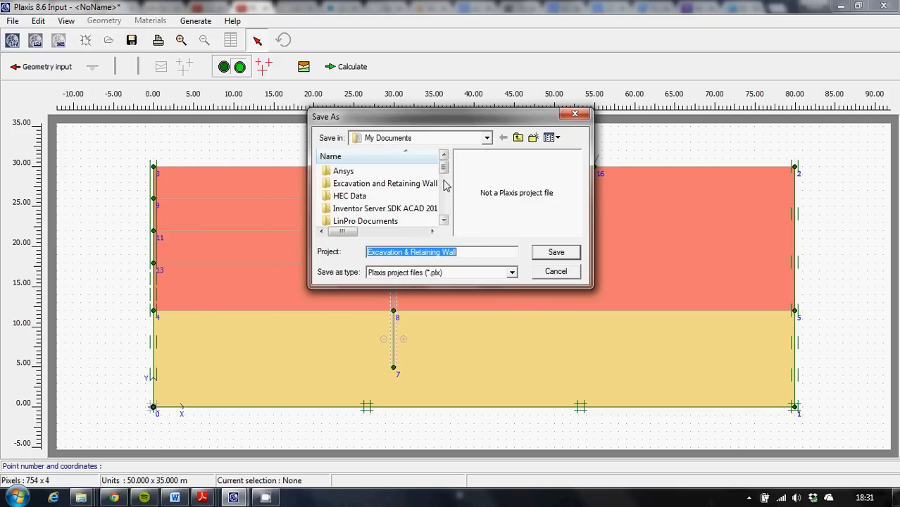
left_click(556, 252)
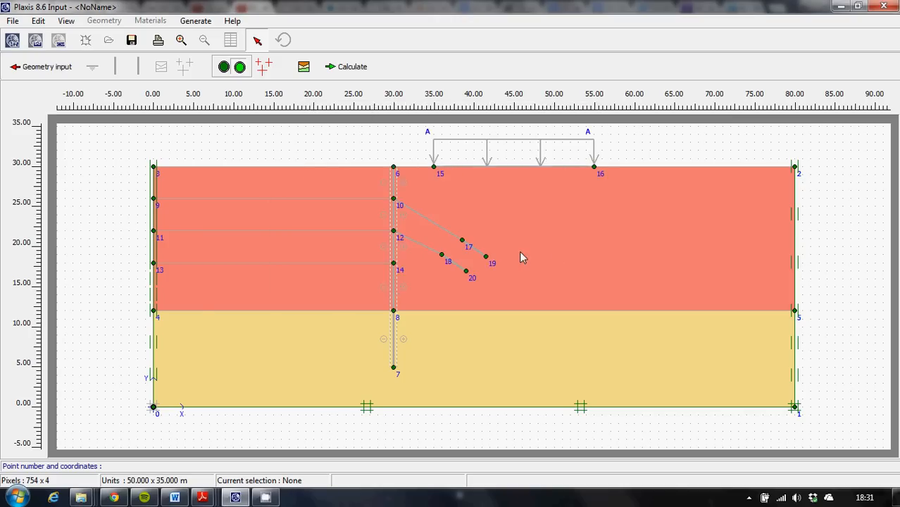
key("alt+Tab")
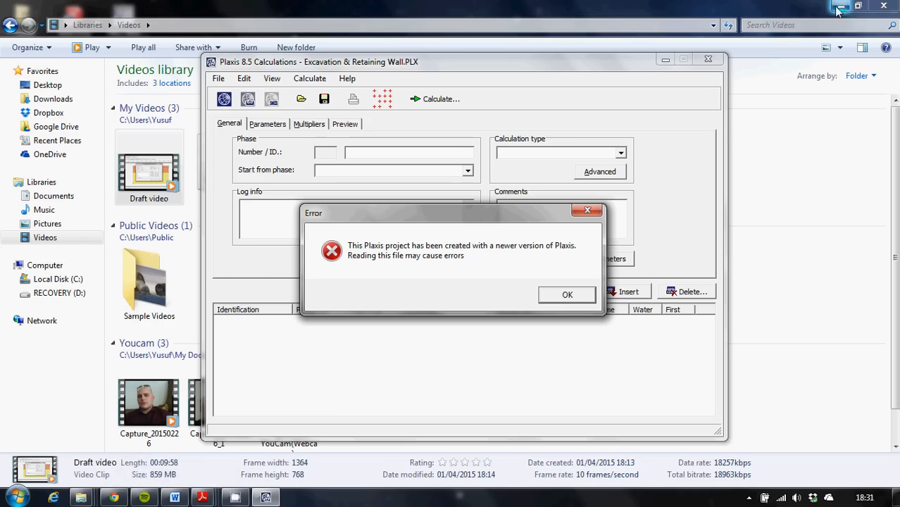
left_click(567, 295)
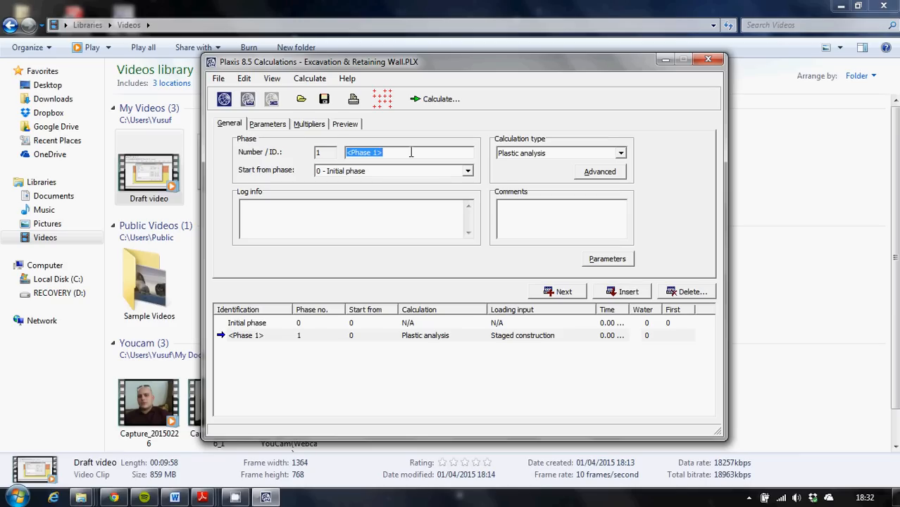
Name calculation phase 1 Wall and Load and open its staged construction definition.
type("Wall and Load")
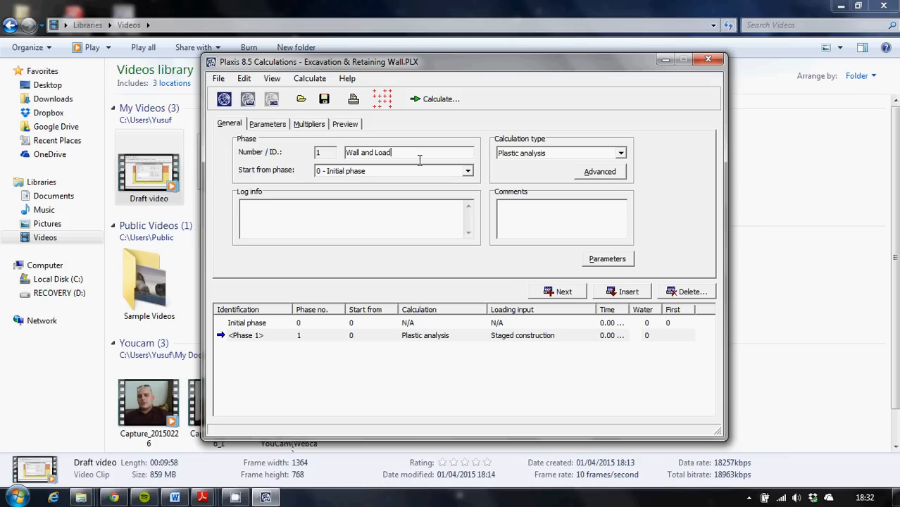
left_click(608, 259)
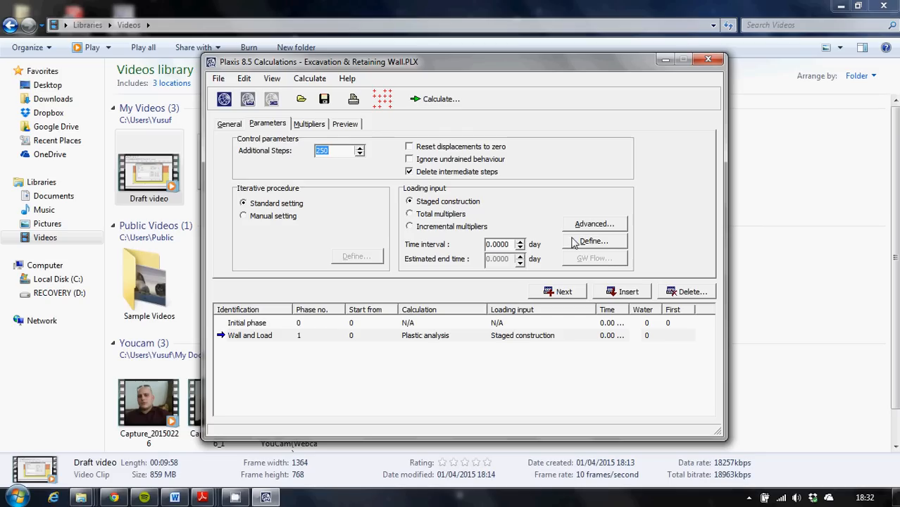
left_click(588, 245)
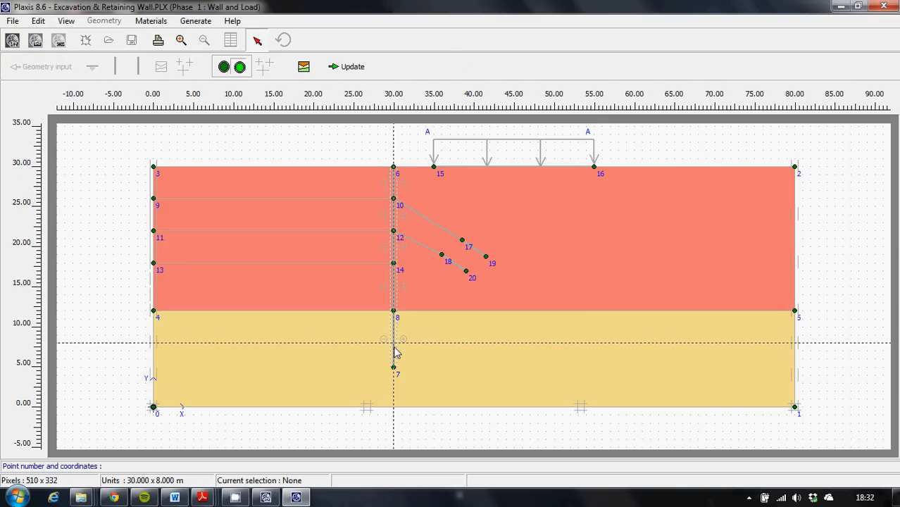
Activate the retaining wall and set the surface load's Y-value to -10 kN/m² at points 16 and 15.
left_click(393, 348)
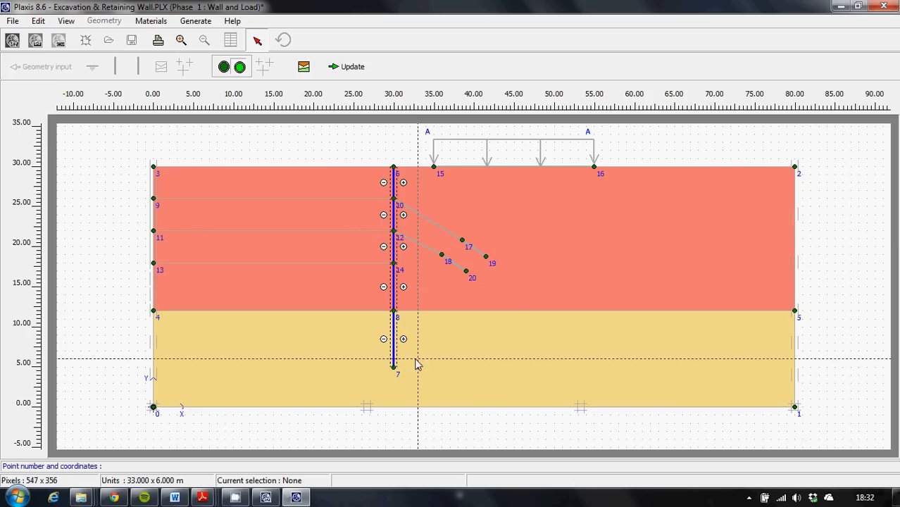
left_click(519, 172)
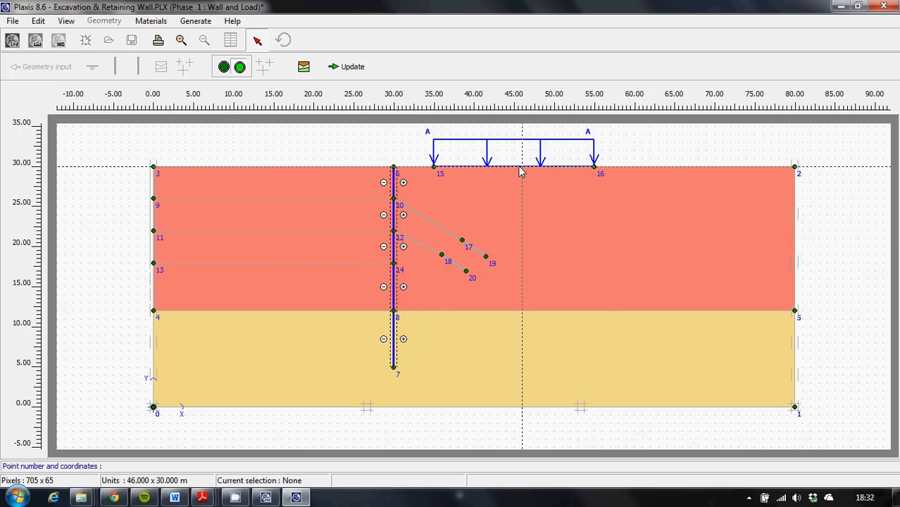
double_click(518, 172)
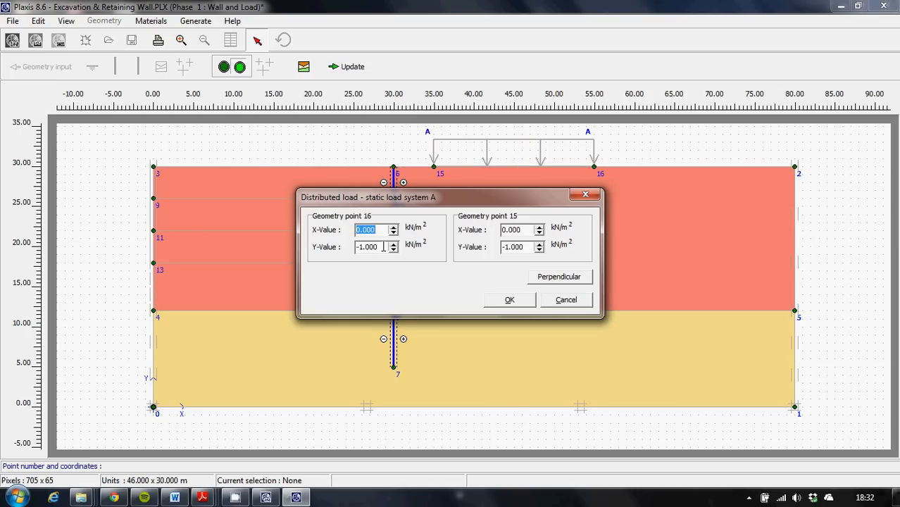
key("Tab")
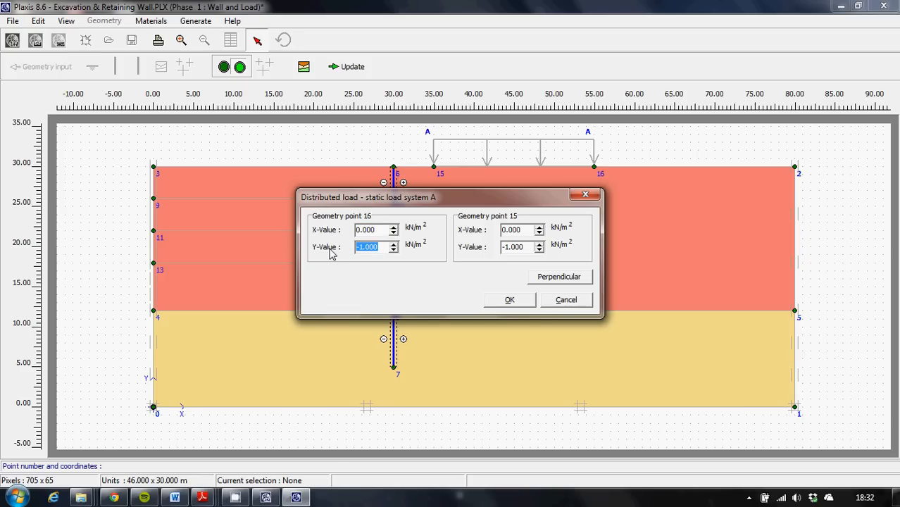
type("-10")
left_click_drag(526, 247, 424, 240)
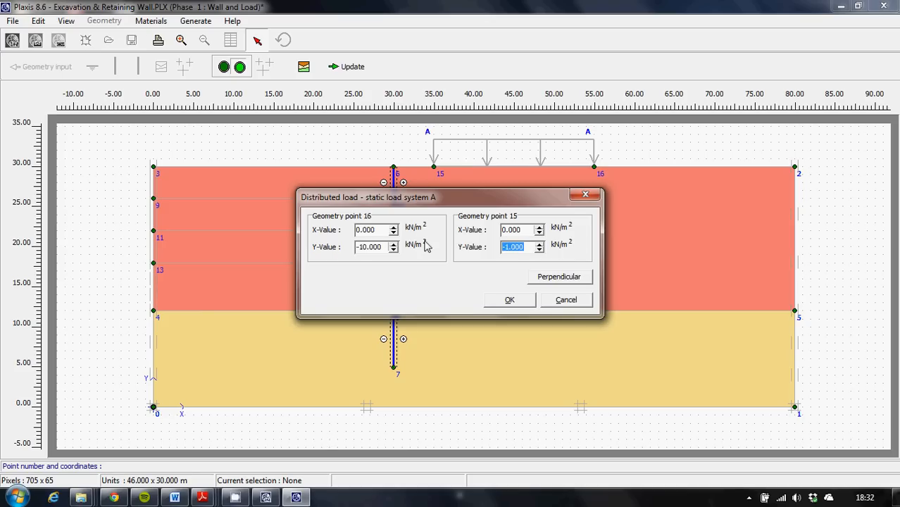
type("-10")
left_click(510, 301)
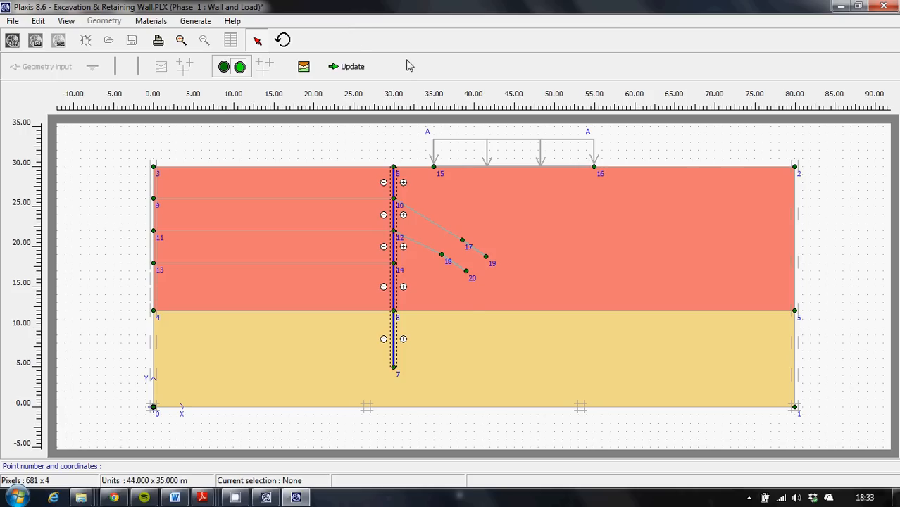
Reopen the staged construction of Wall and Load, activate the distributed surface load between points 15 and 16, and update the phase.
left_click(350, 67)
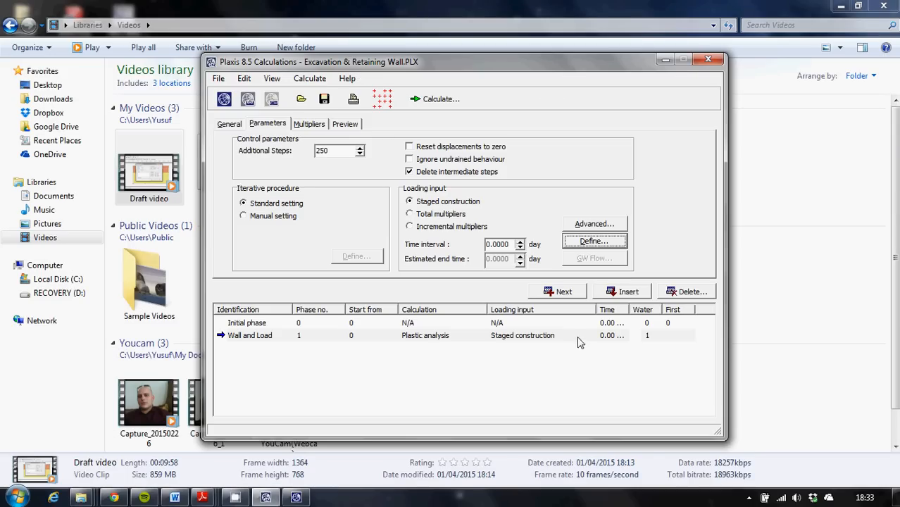
left_click(592, 243)
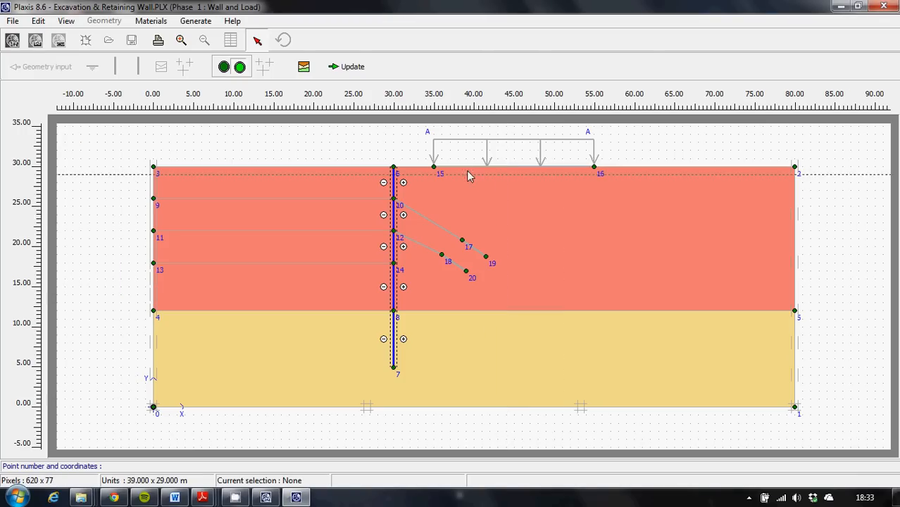
left_click(477, 167)
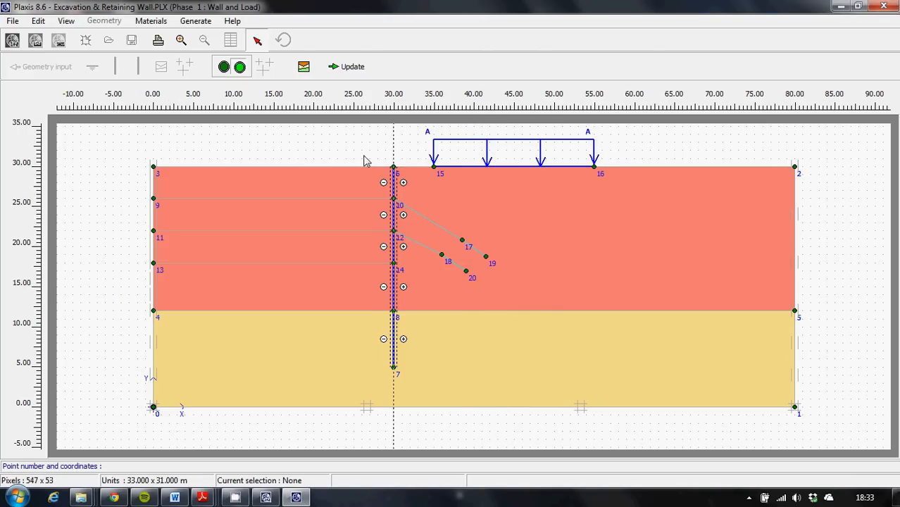
left_click(335, 69)
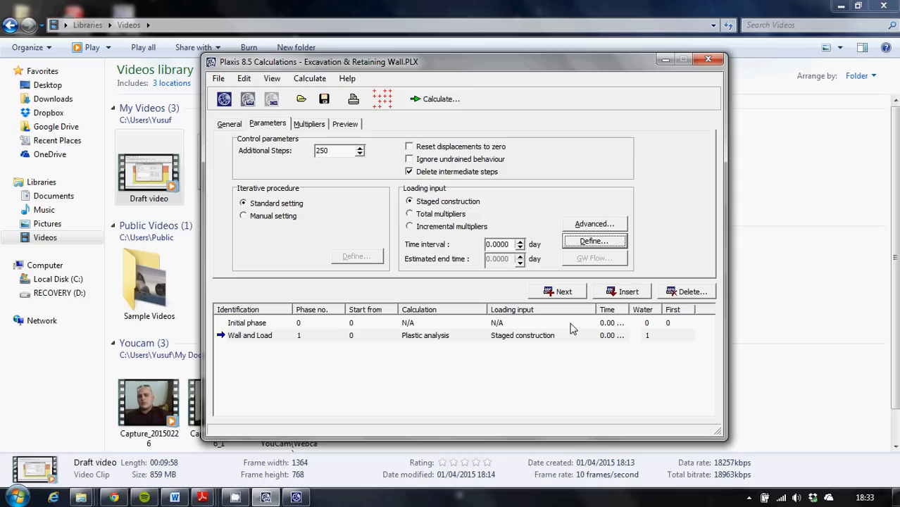
Add calculation phase 2, starting from Wall and Load, and name it 1st Excavation.
left_click(558, 291)
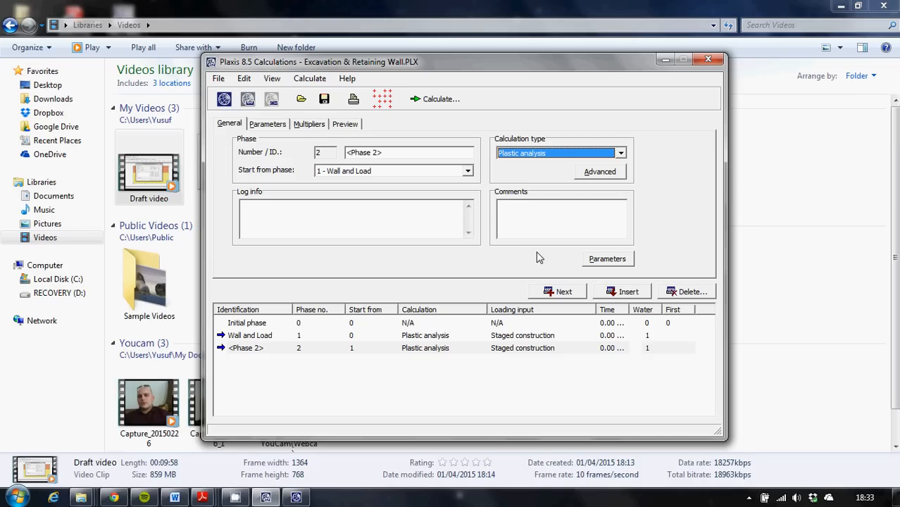
left_click_drag(410, 152, 247, 149)
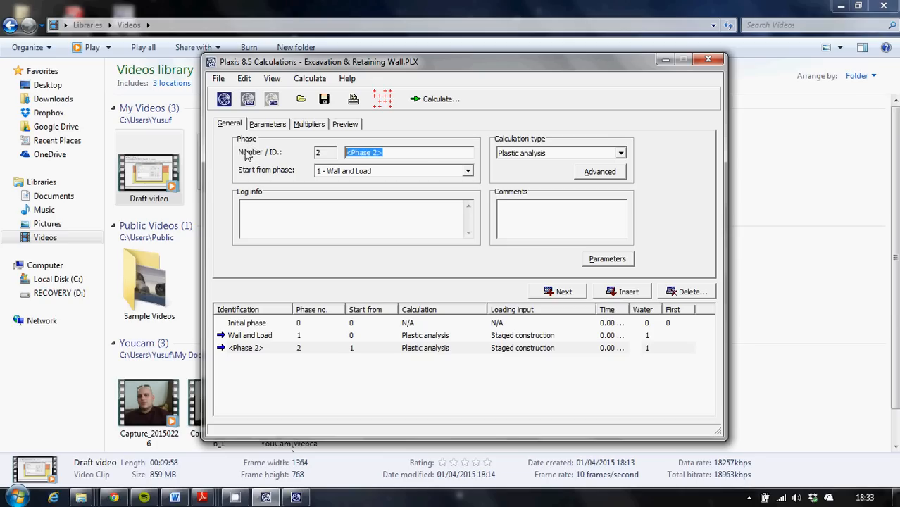
type("Excavatio")
key("BackSpace")
key("BackSpace")
key("BackSpace")
key("BackSpace")
key("BackSpace")
key("BackSpace")
key("BackSpace")
key("BackSpace")
key("BackSpace")
type("1st Excavation")
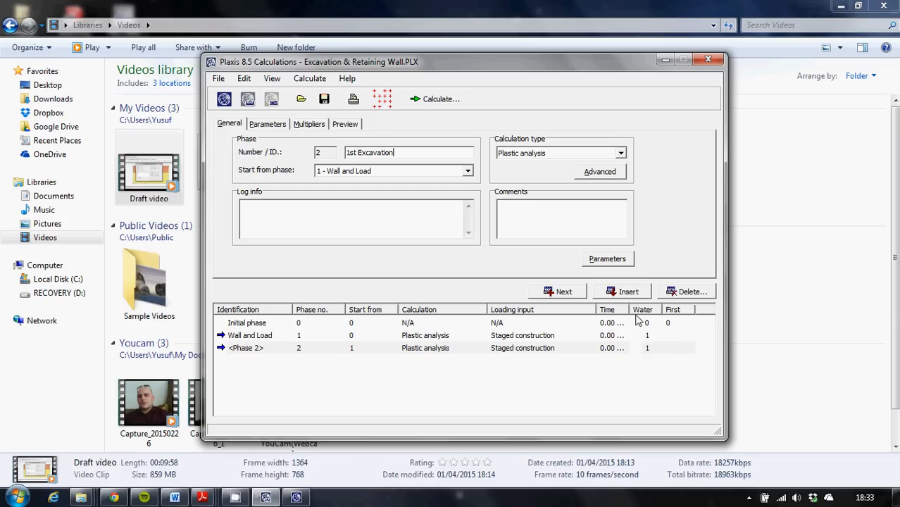
In the staged construction of 1st Excavation, deactivate the uppermost soil cluster between points 3, 6, 10 and 9 and update the phase.
left_click(616, 261)
left_click(602, 241)
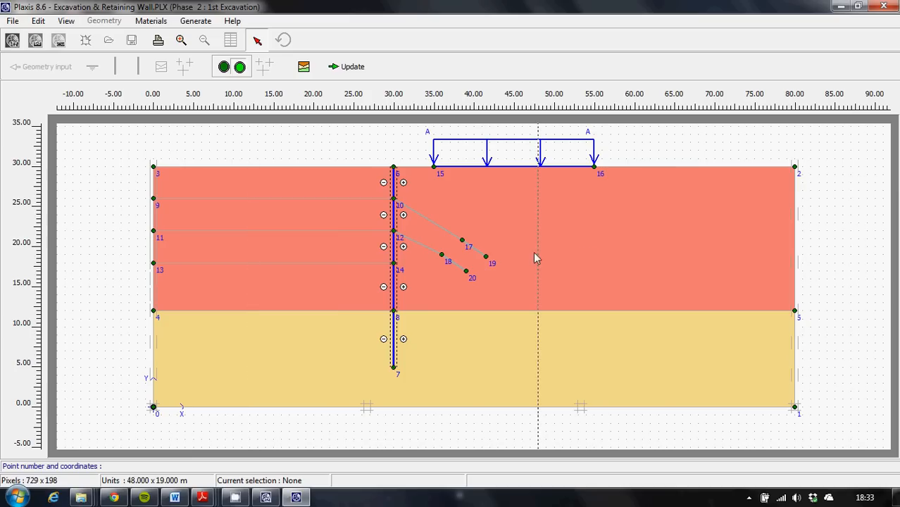
left_click(341, 193)
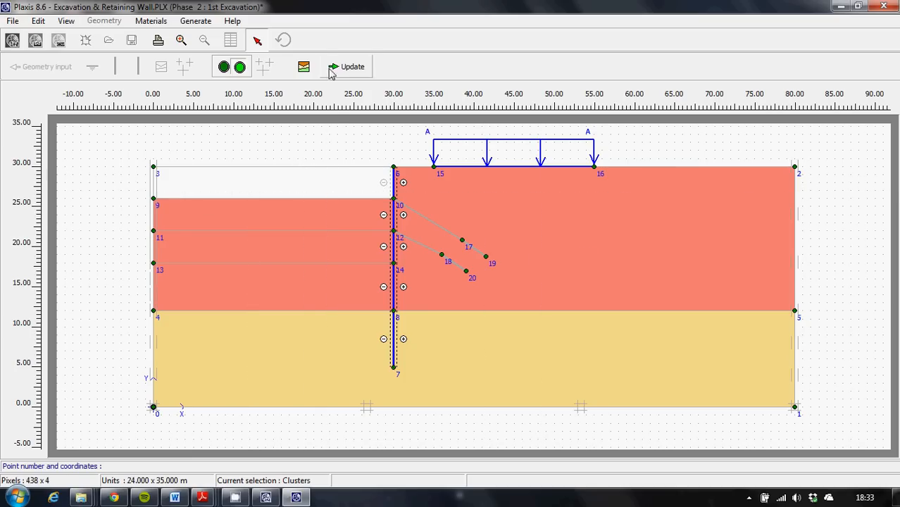
left_click(349, 73)
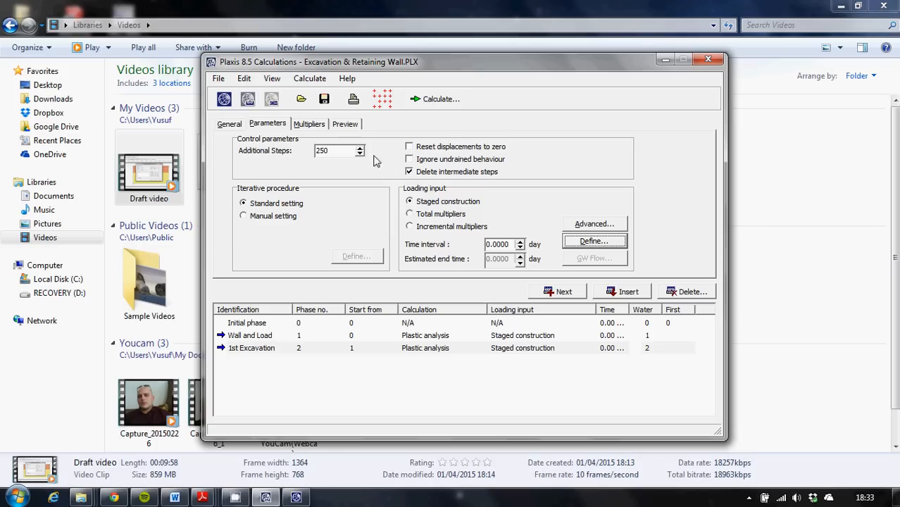
Add calculation phase 3, name it 1st Anchor and open its staged construction definition.
left_click(560, 292)
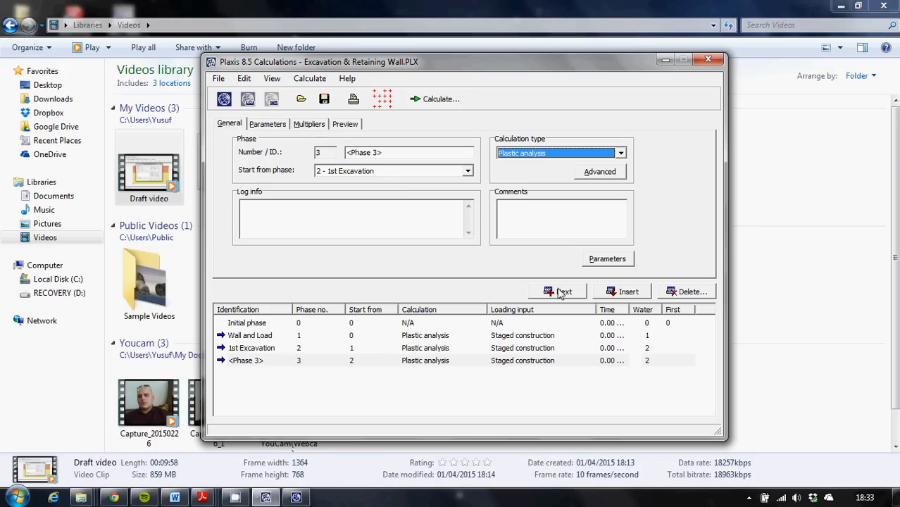
left_click_drag(396, 152, 295, 153)
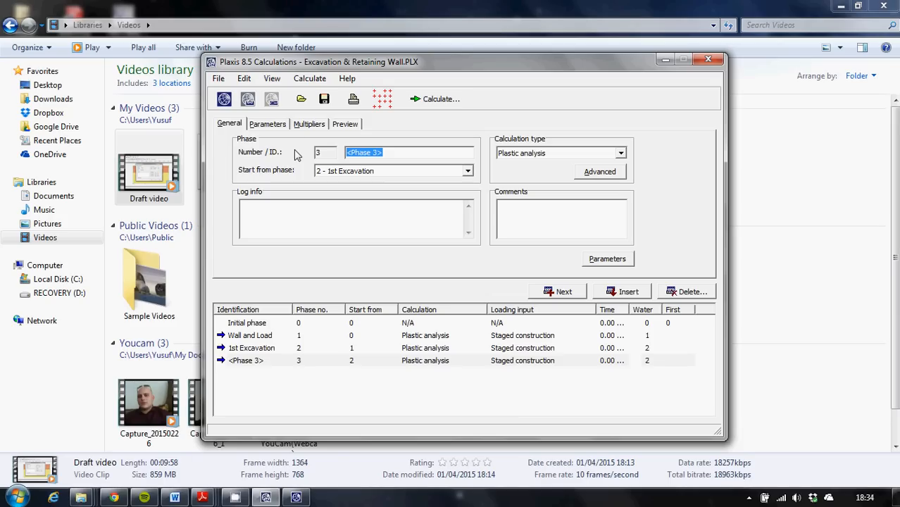
type("1st Anchor")
left_click(615, 258)
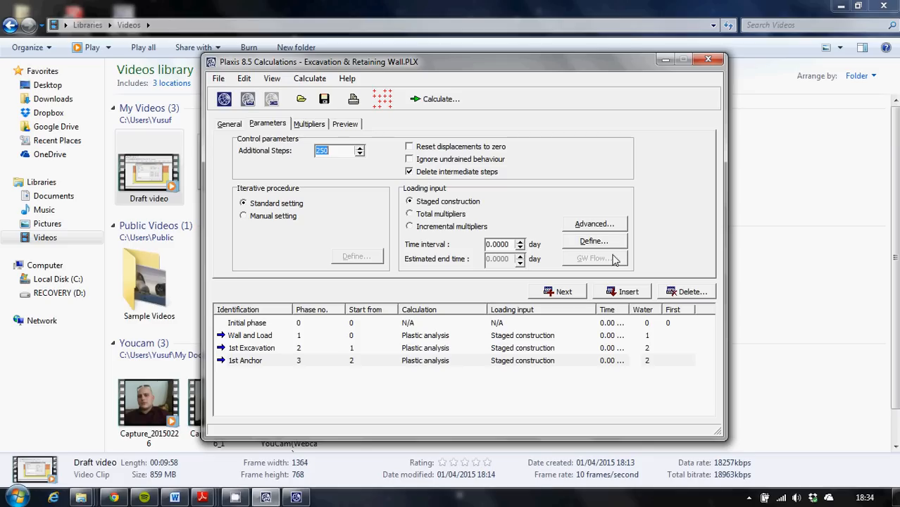
left_click(597, 242)
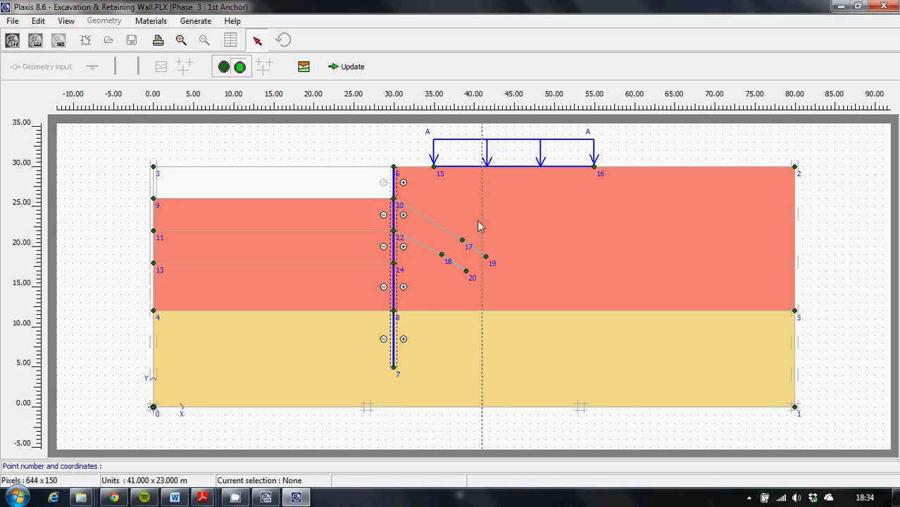
Activate the anchor between points 10 and 17 with a 120 kN/m prestress force, activate the geogrid between points 17 and 19, and update.
double_click(424, 217)
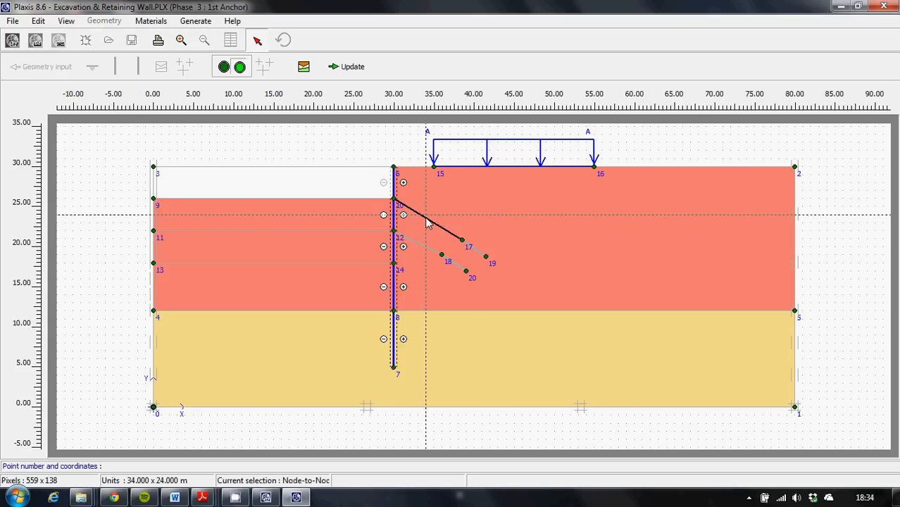
left_click(386, 243)
left_click(453, 259)
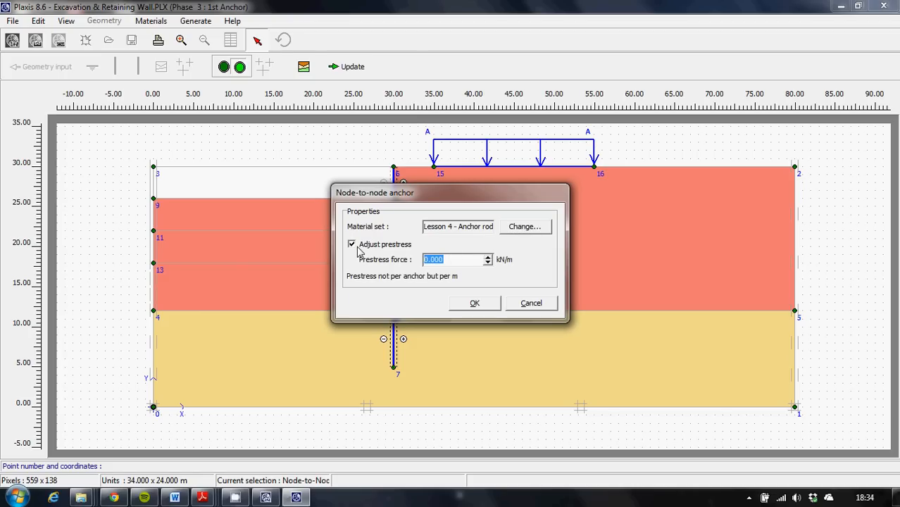
type("120")
left_click(485, 304)
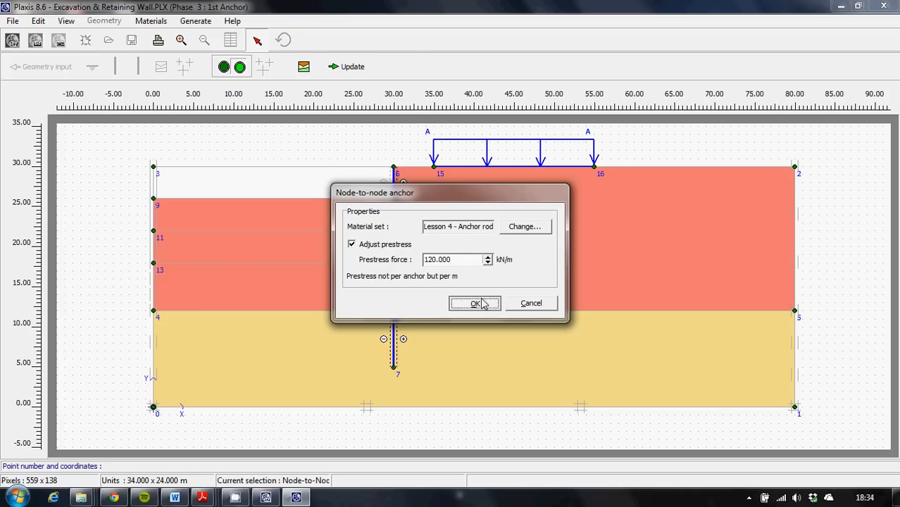
left_click(473, 247)
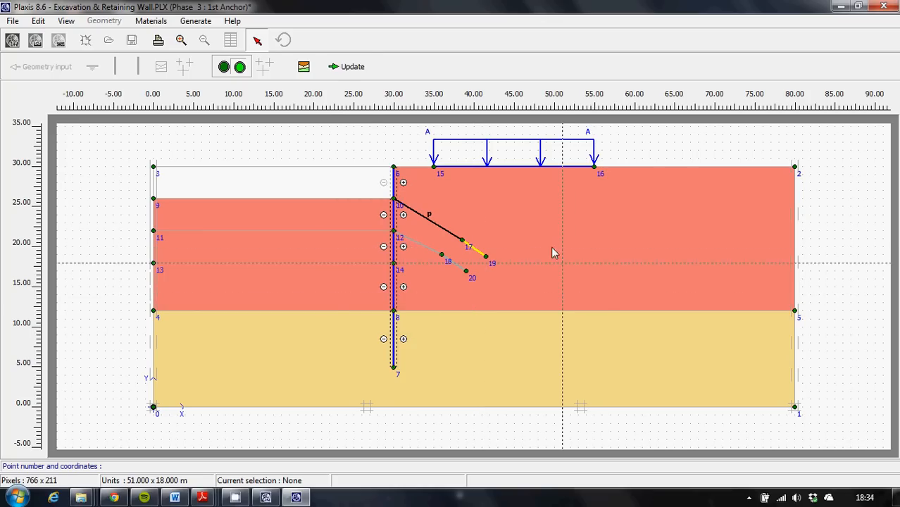
left_click(344, 71)
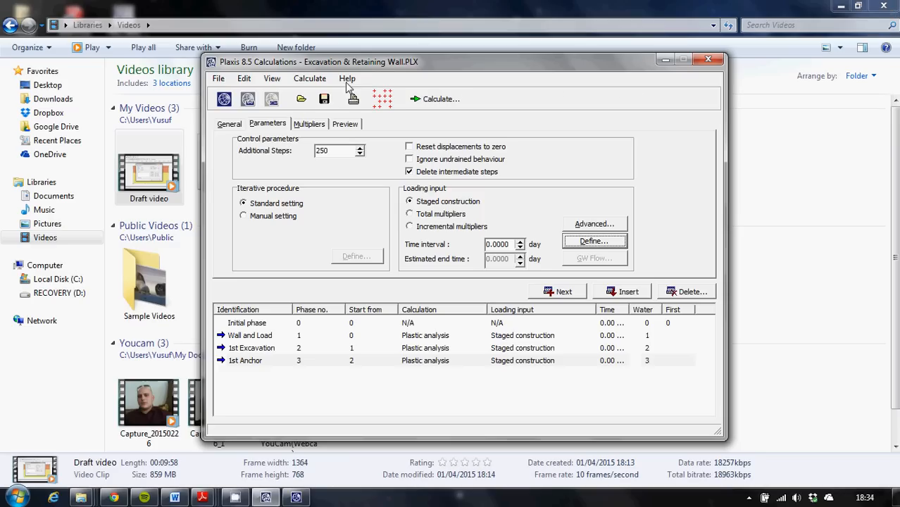
Add calculation phase 4, starting from 1st Anchor, and name it 2nd Excavation.
left_click(563, 293)
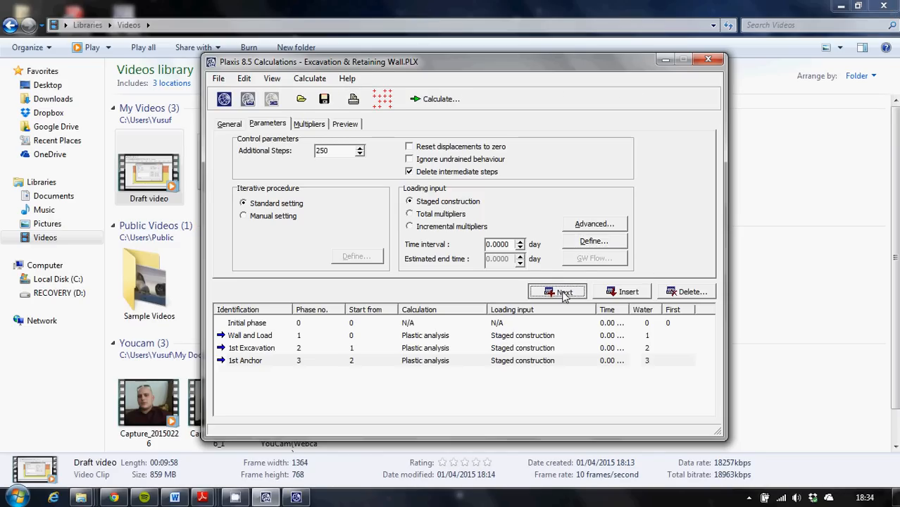
left_click(400, 151)
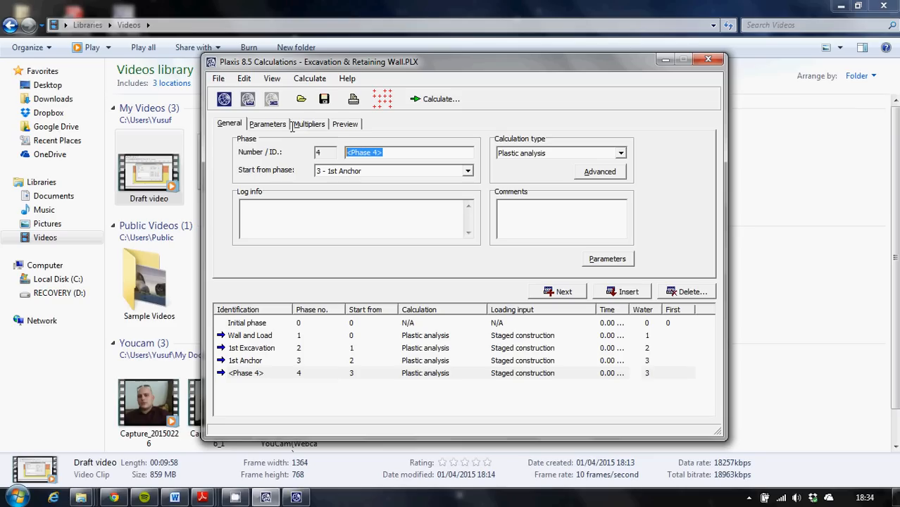
type("2nd Excavation")
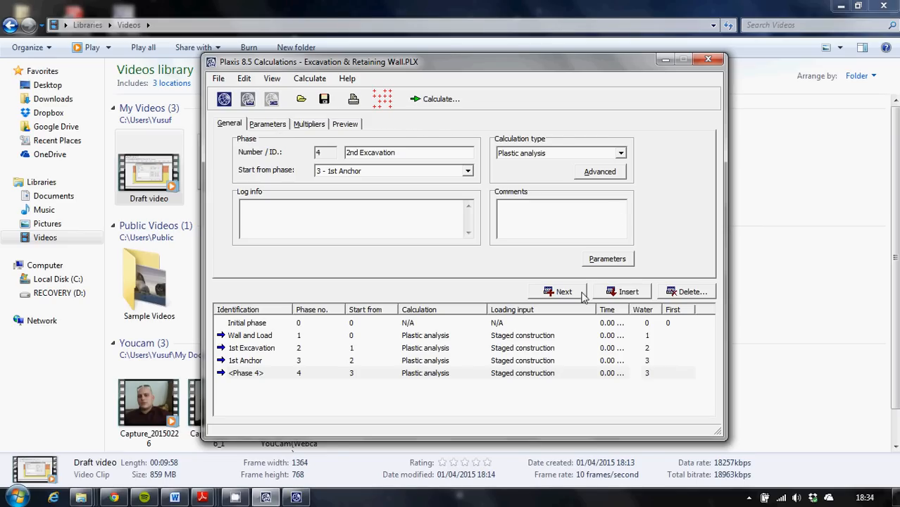
In the staged construction of 2nd Excavation, deactivate the soil cluster between points 9, 10, 12 and 11 and update the phase.
left_click(606, 258)
left_click(581, 245)
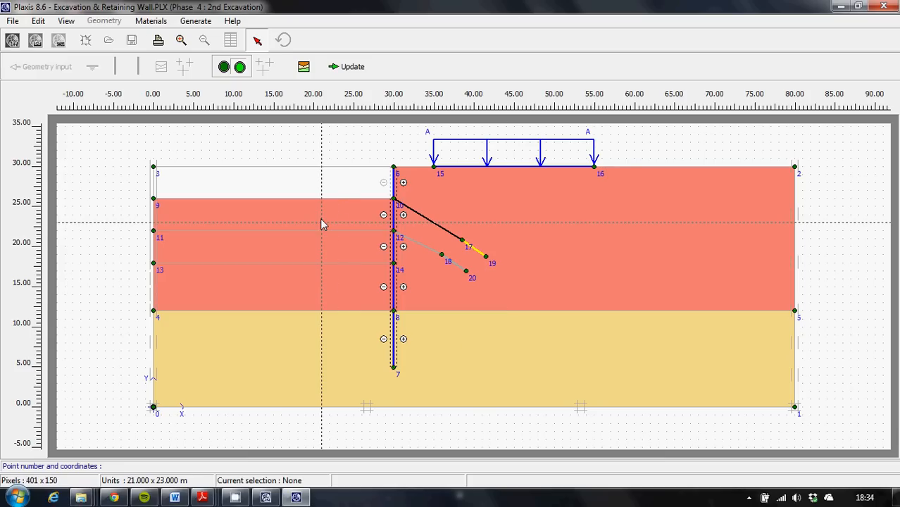
left_click(321, 224)
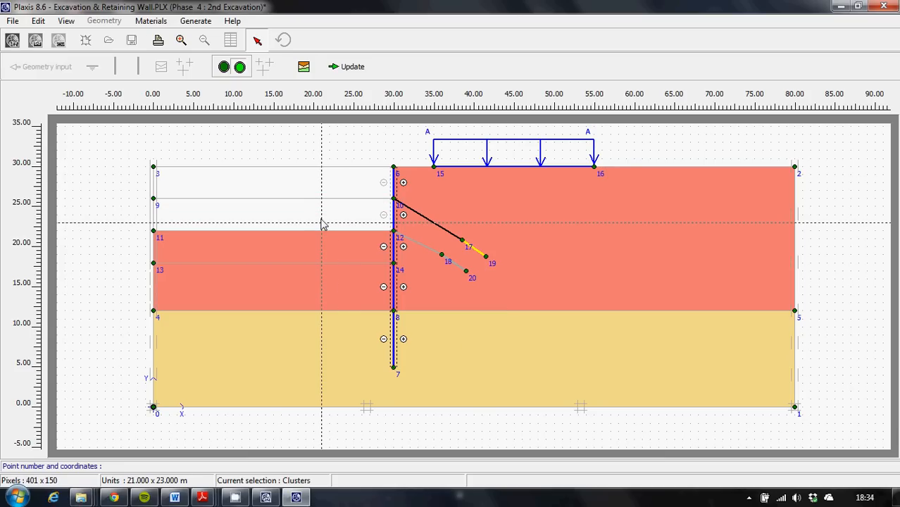
left_click(348, 68)
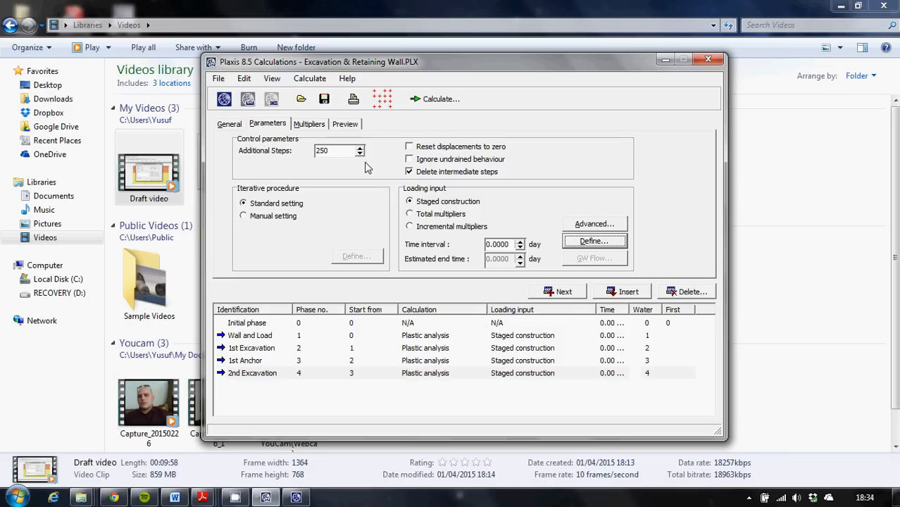
Add calculation phase 5, name it 2nd Anchor and open its staged construction definition.
left_click(563, 292)
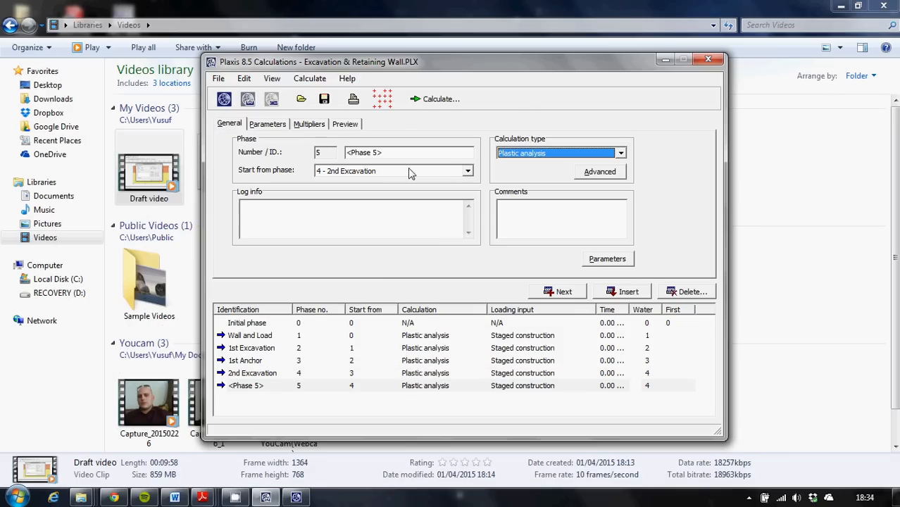
type("2nd Anchor")
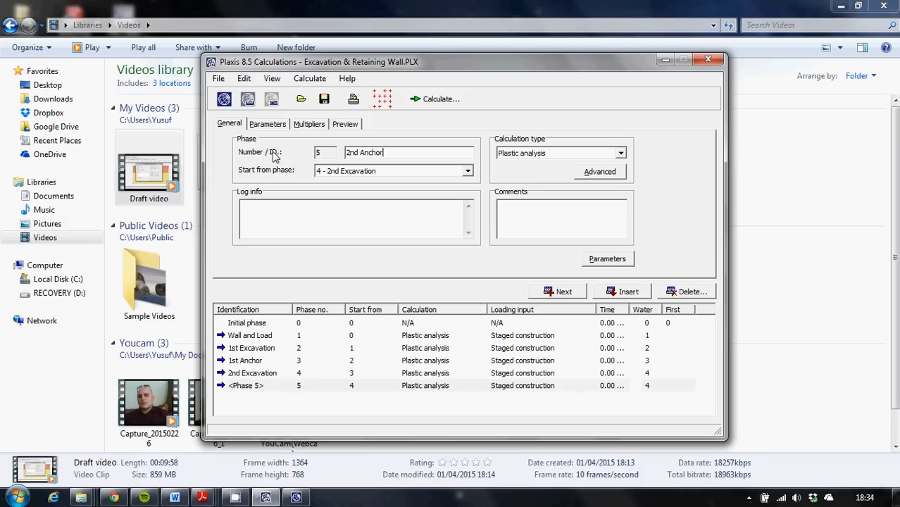
left_click(618, 260)
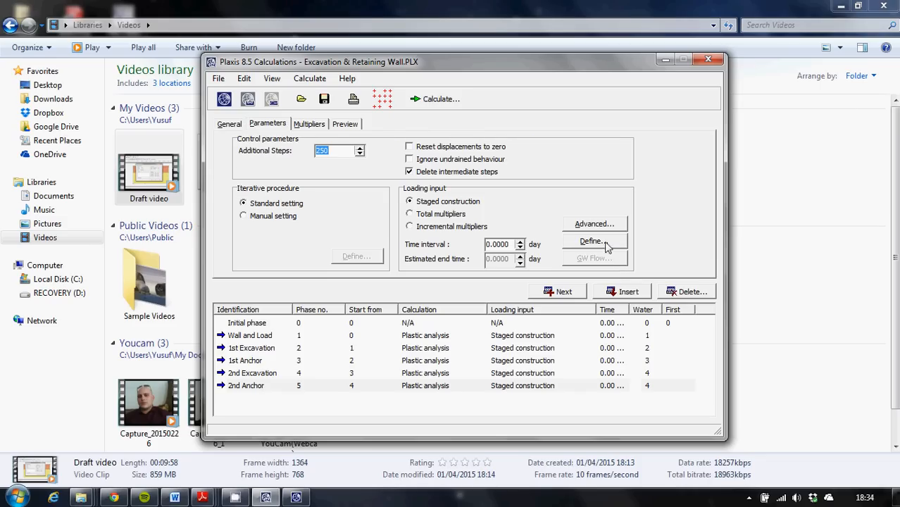
left_click(591, 241)
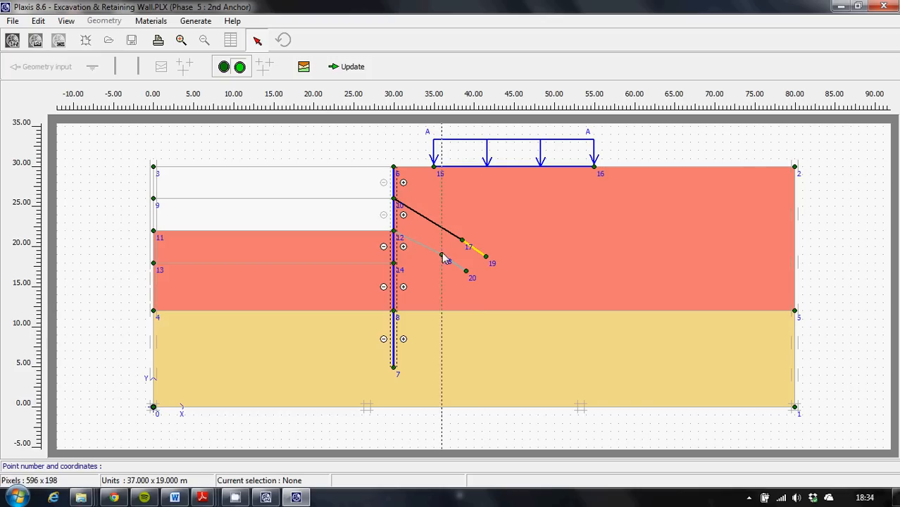
Activate the lower node-to-node anchor between points 12 and 18 with a prestress force of 120 kN/m and update the phase.
left_click(422, 245)
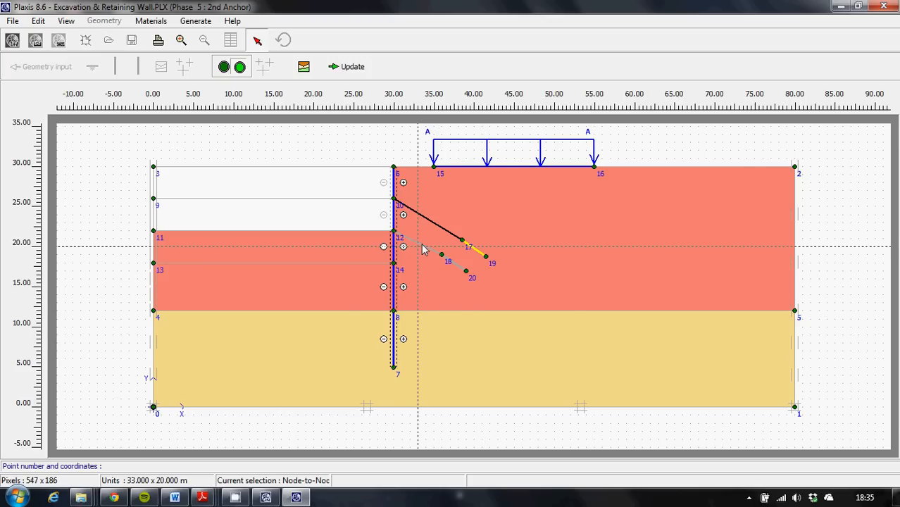
double_click(422, 250)
left_click(379, 245)
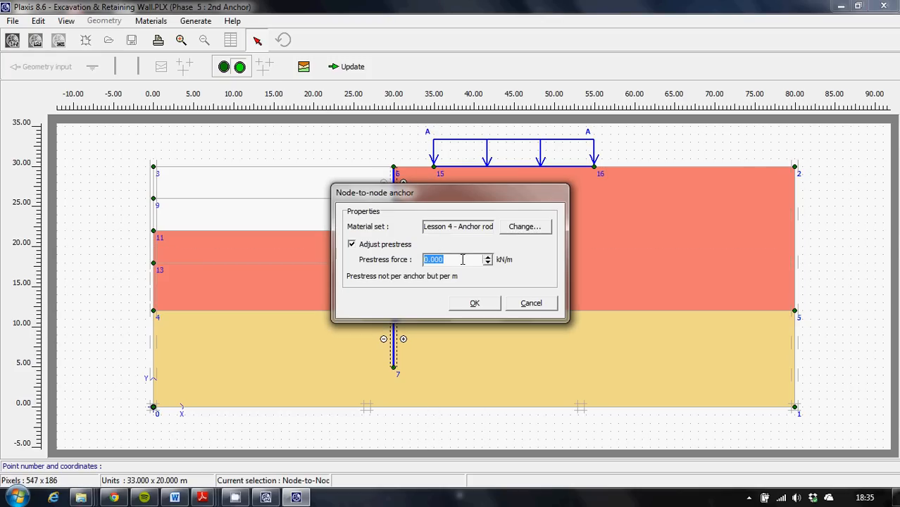
type("120")
left_click(473, 304)
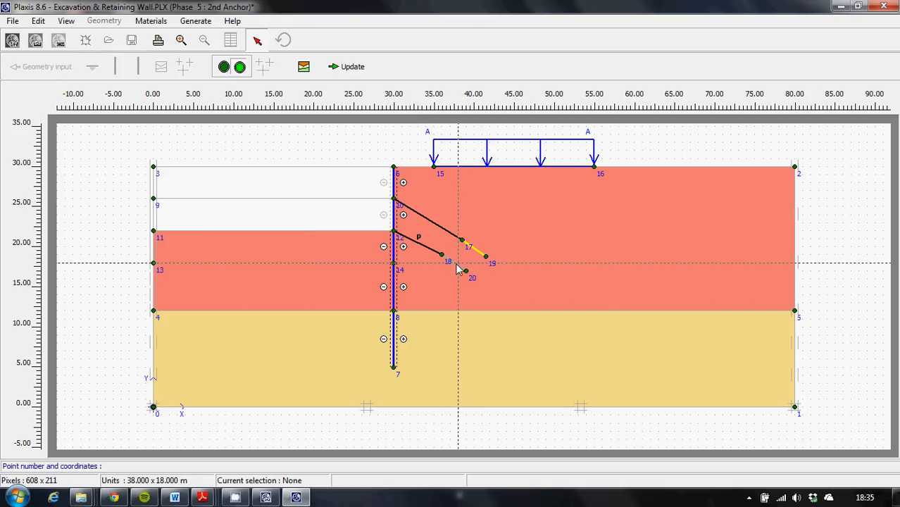
left_click(350, 66)
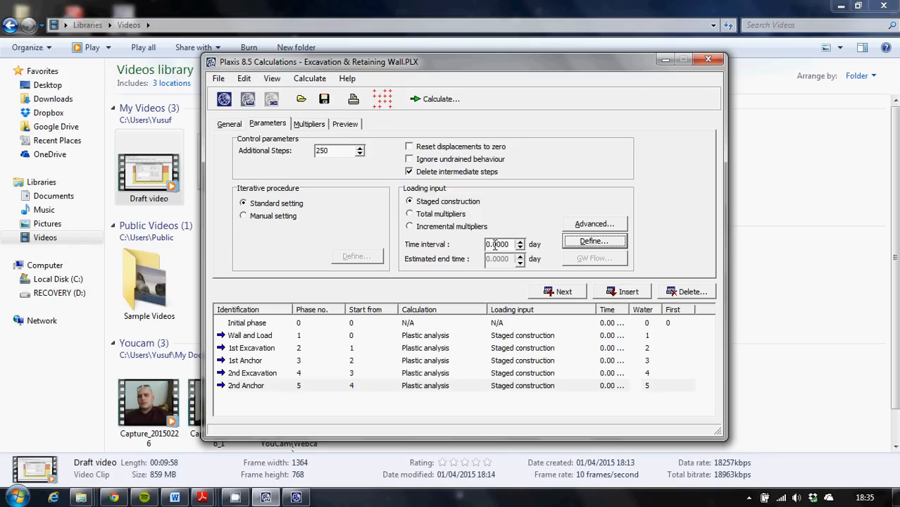
Add calculation phase 6, starting from 2nd Anchor, and name it 3rd Excavation.
left_click(558, 293)
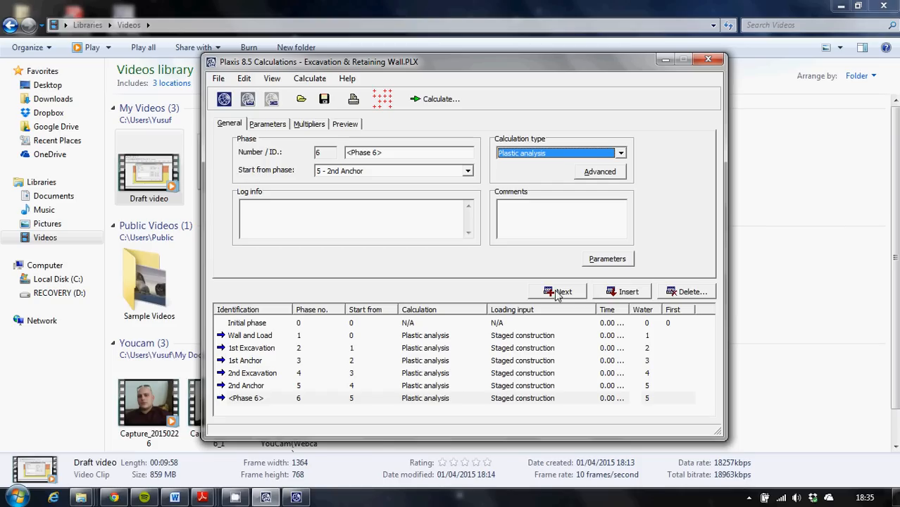
left_click_drag(399, 152, 278, 155)
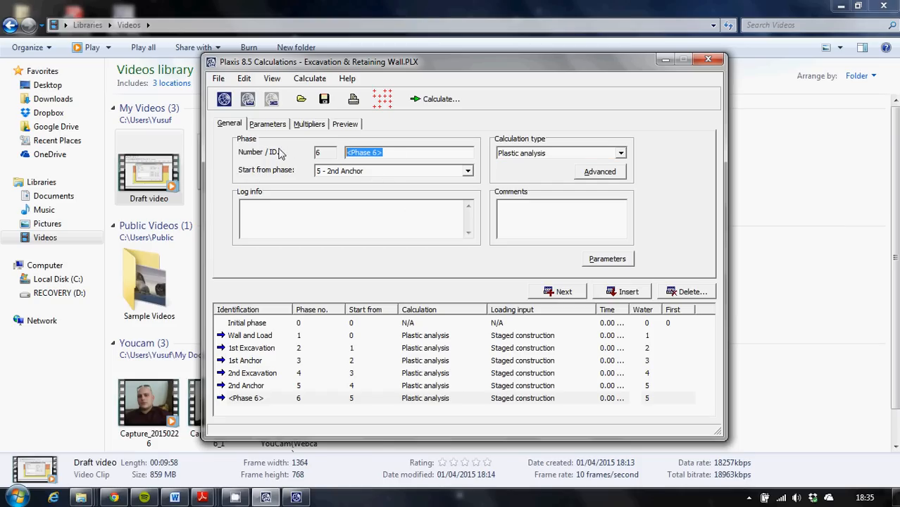
type("3rd Excavation")
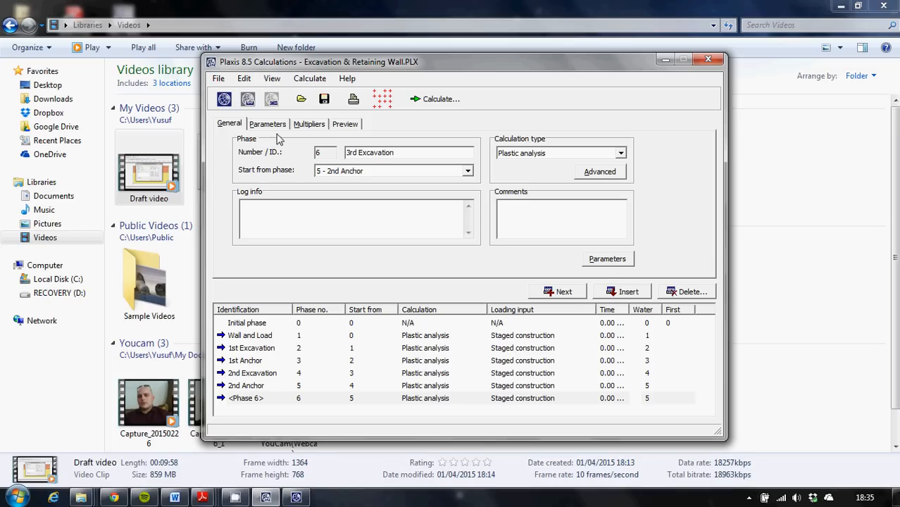
In the staged construction of 3rd Excavation, deactivate the soil cluster between points 11, 12, 14 and 13 and update the phase.
left_click(601, 260)
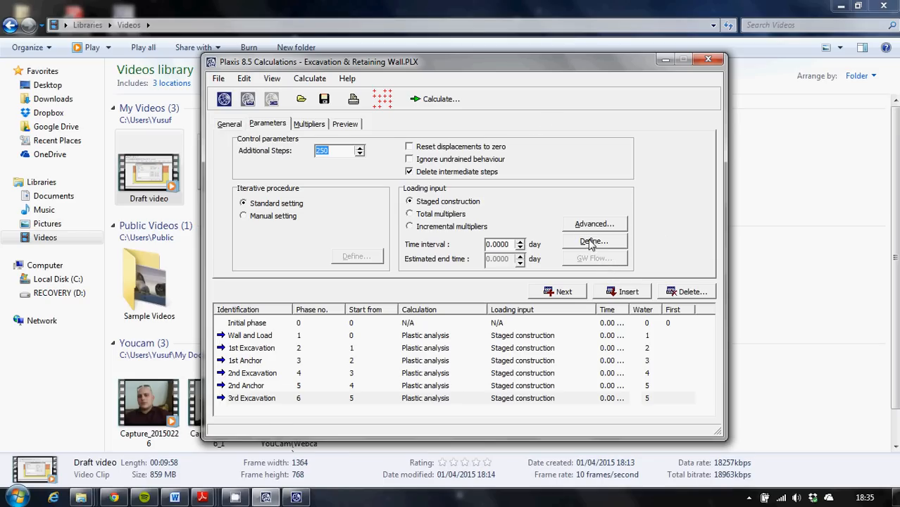
left_click(593, 242)
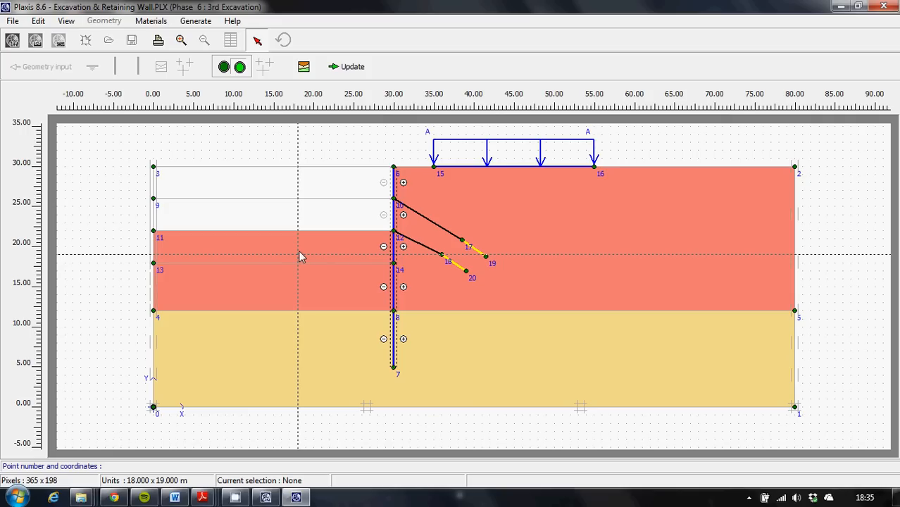
left_click(299, 256)
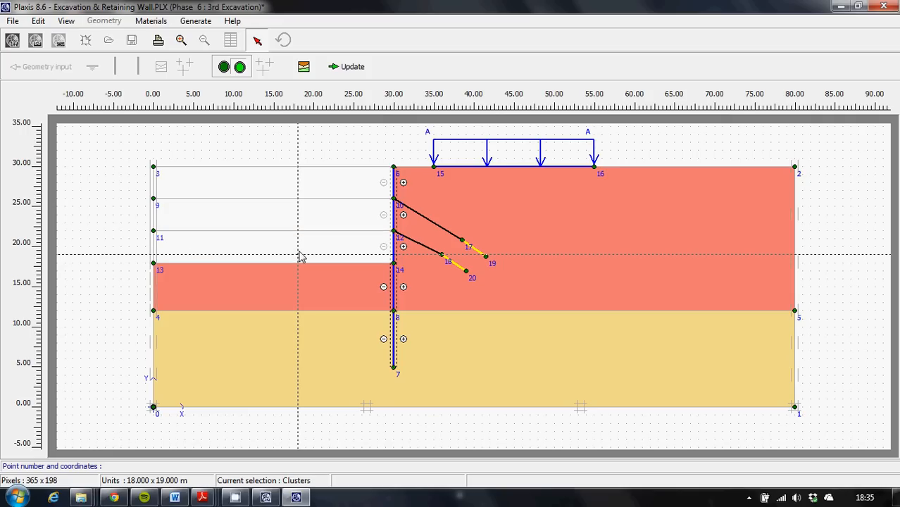
left_click(359, 72)
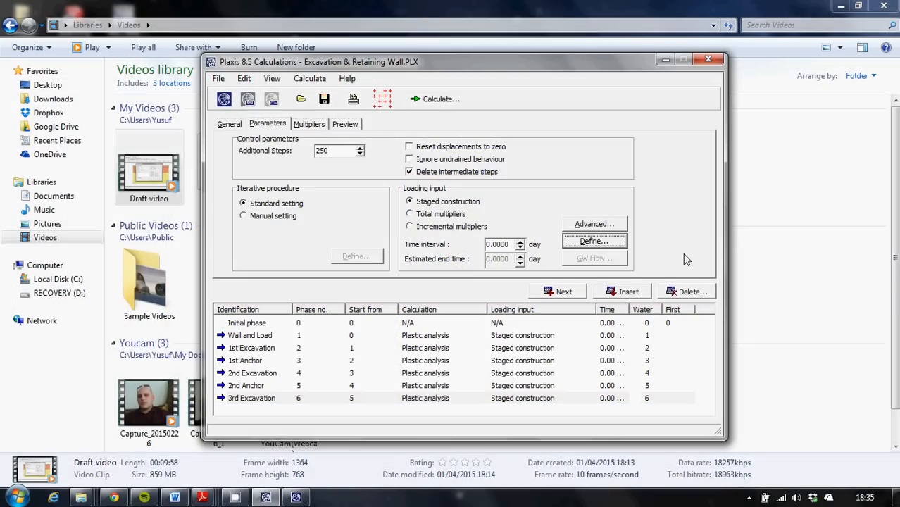
left_click(383, 101)
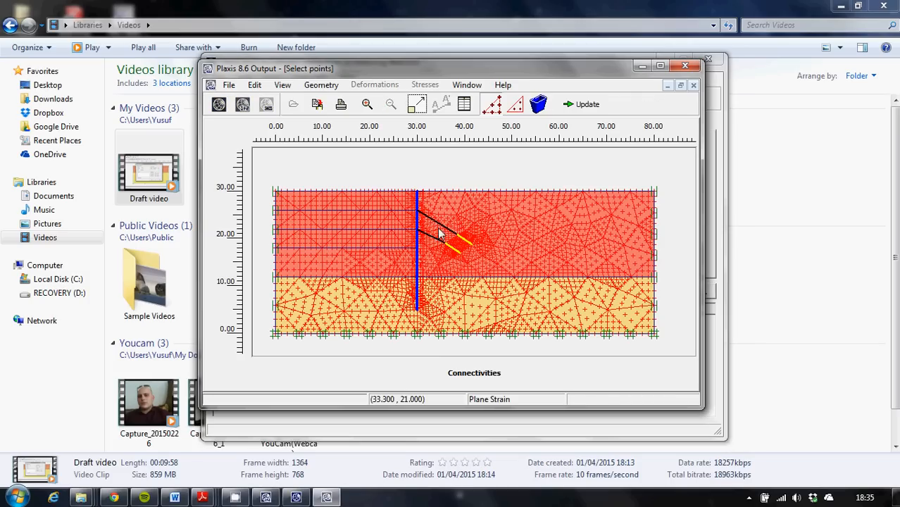
left_click(659, 66)
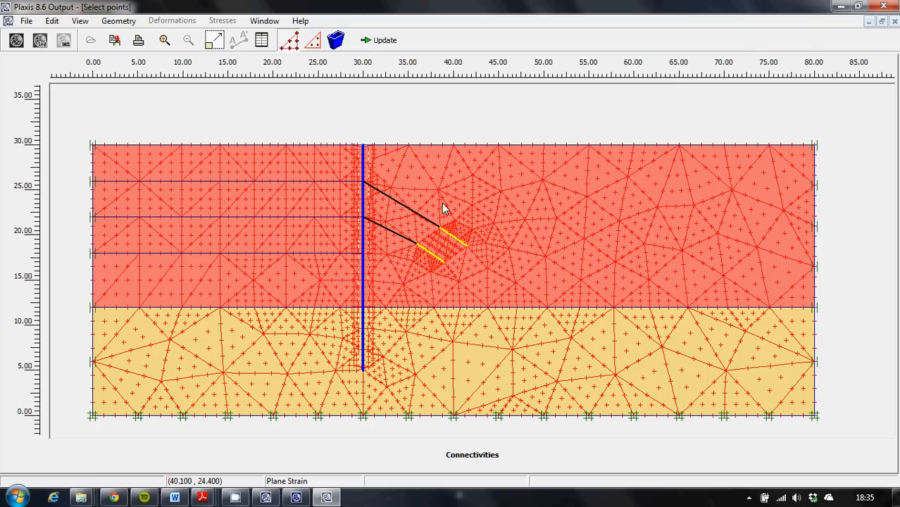
left_click(354, 160)
left_click(883, 7)
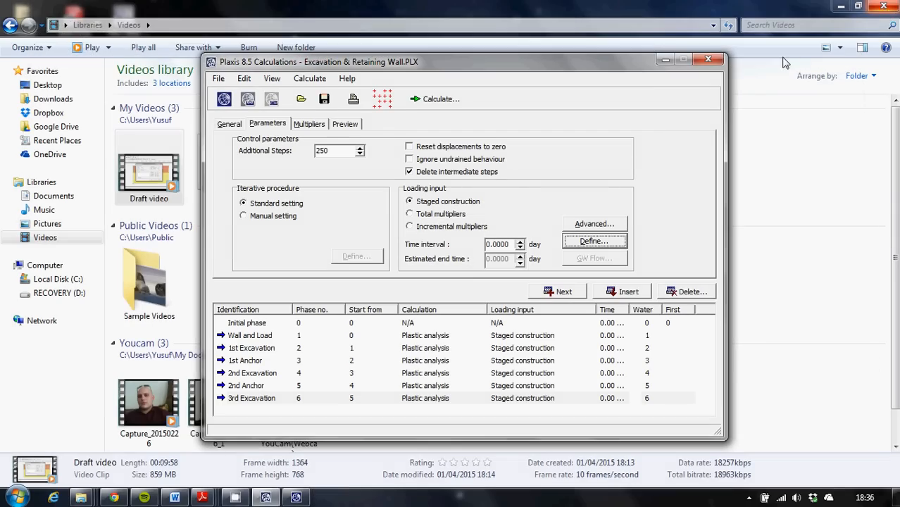
left_click(893, 498)
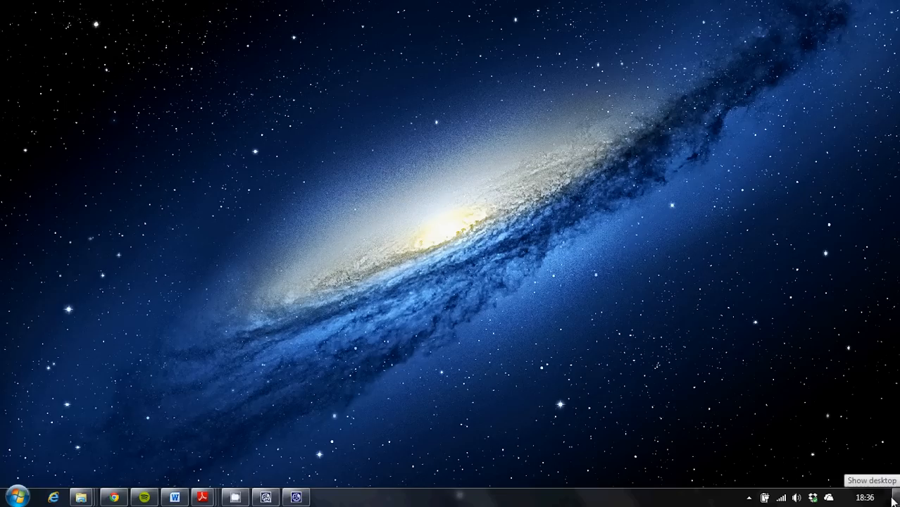
left_click(295, 497)
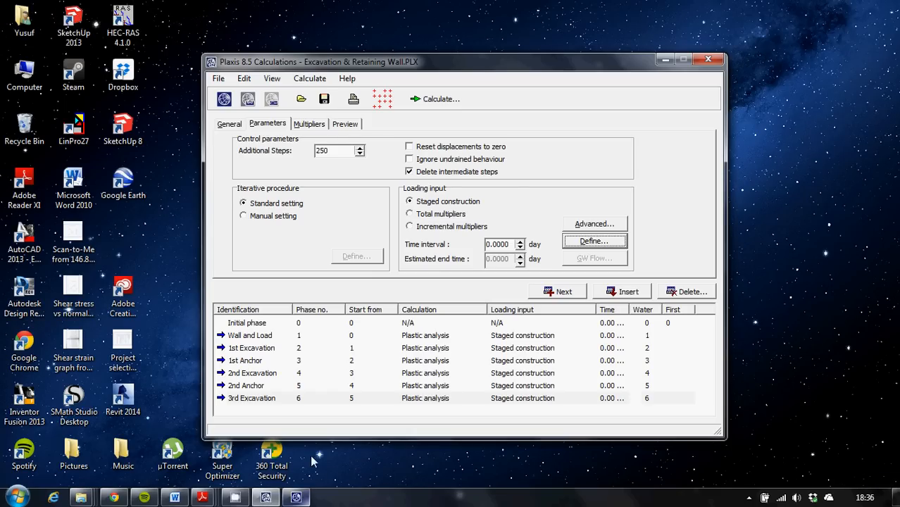
Select the two nodes where the anchors meet the wall, at (30, 26) and (30, 22), as curve points and update.
left_click(380, 101)
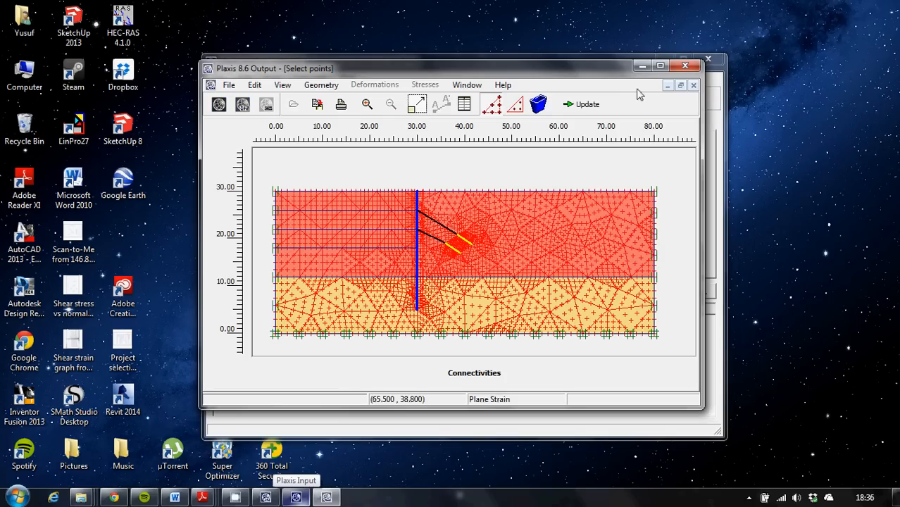
left_click(660, 67)
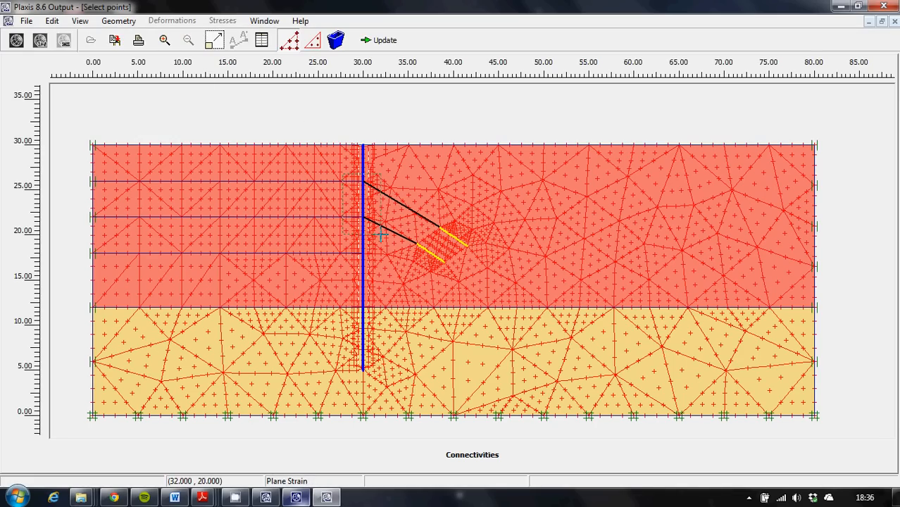
left_click_drag(342, 174, 381, 234)
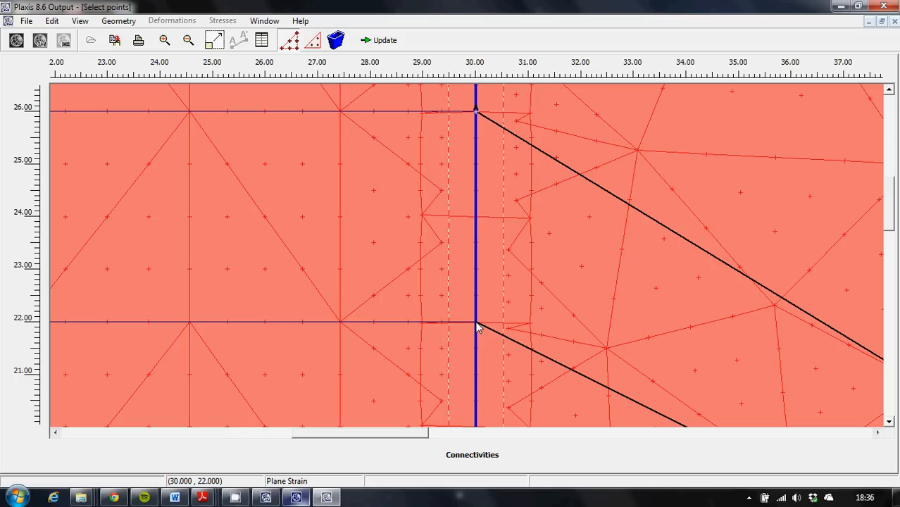
left_click(385, 41)
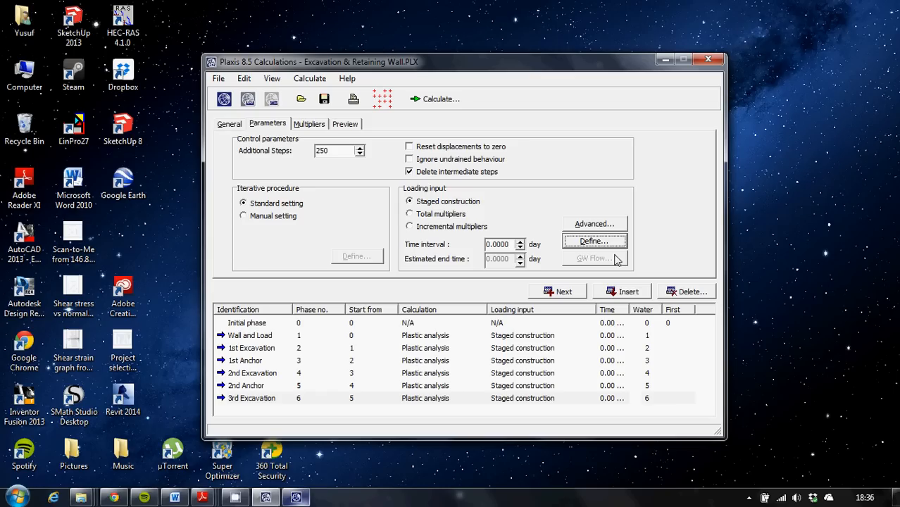
Calculate all six construction phases and dismiss the messages when the calculation ends.
left_click(436, 101)
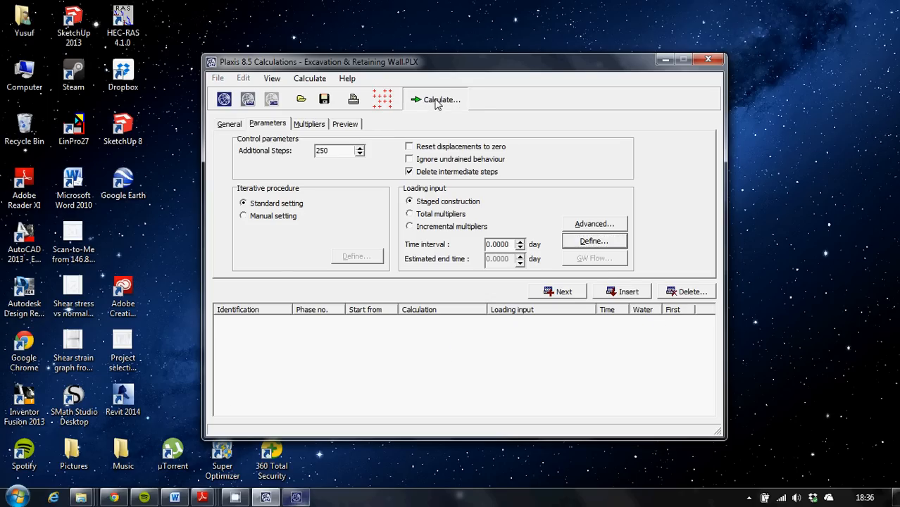
left_click(565, 297)
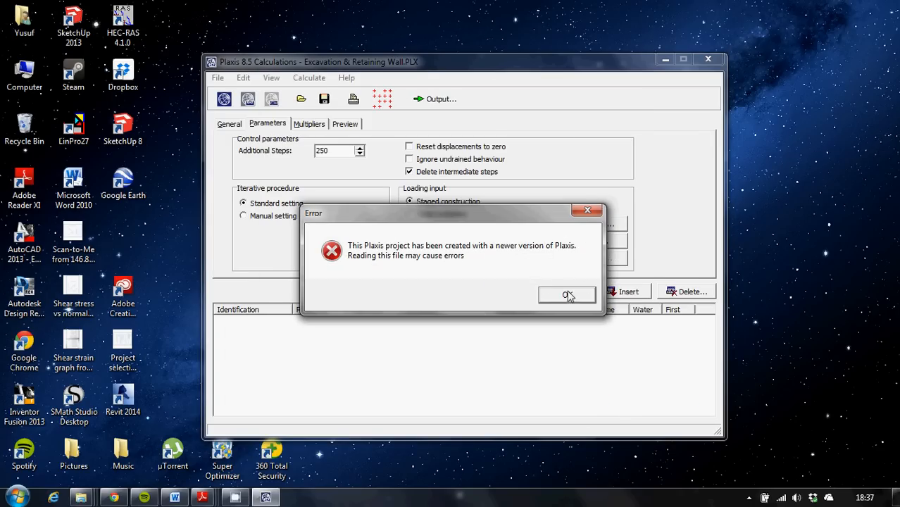
left_click(567, 295)
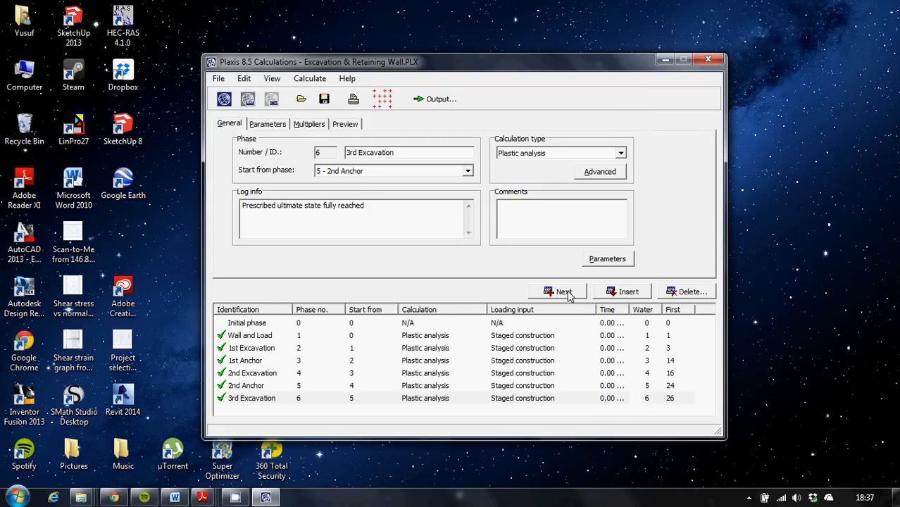
Open the output of the 3rd Excavation phase and display the total displacements as shadings.
left_click(448, 102)
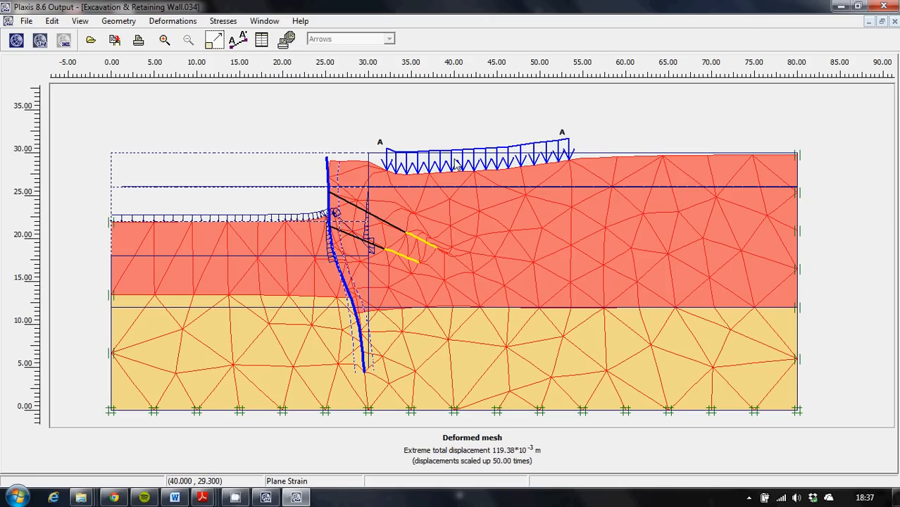
left_click(222, 21)
mouse_move(183, 24)
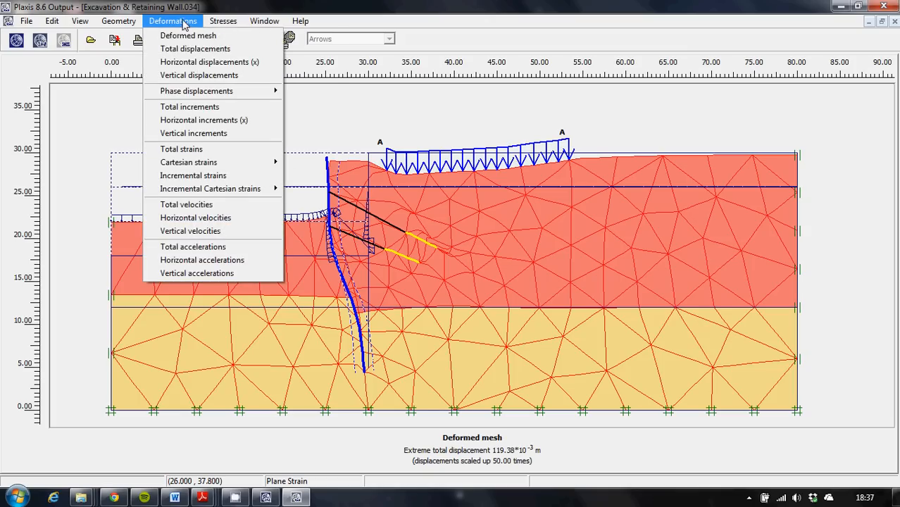
left_click(184, 48)
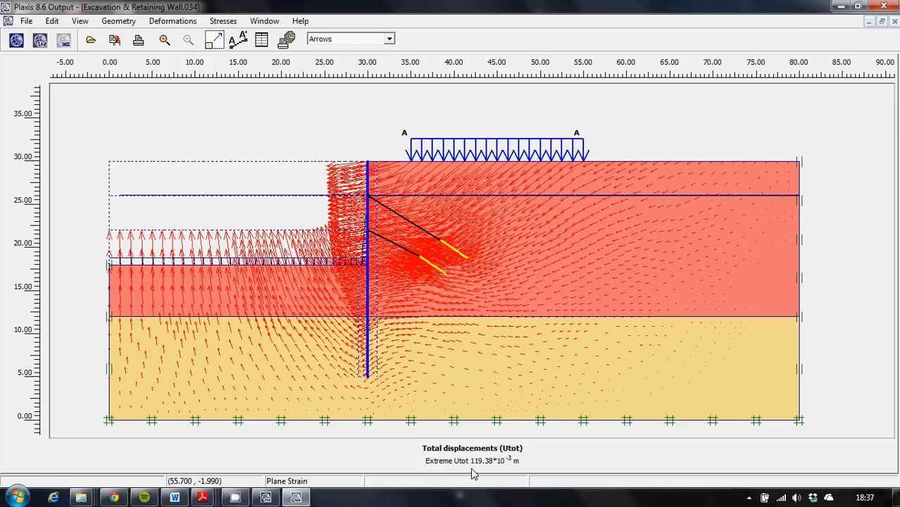
left_click(389, 40)
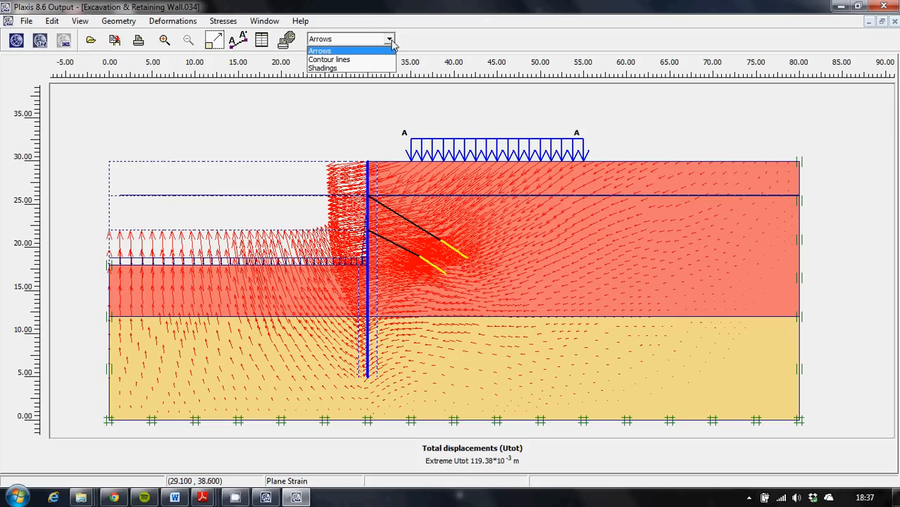
left_click(352, 68)
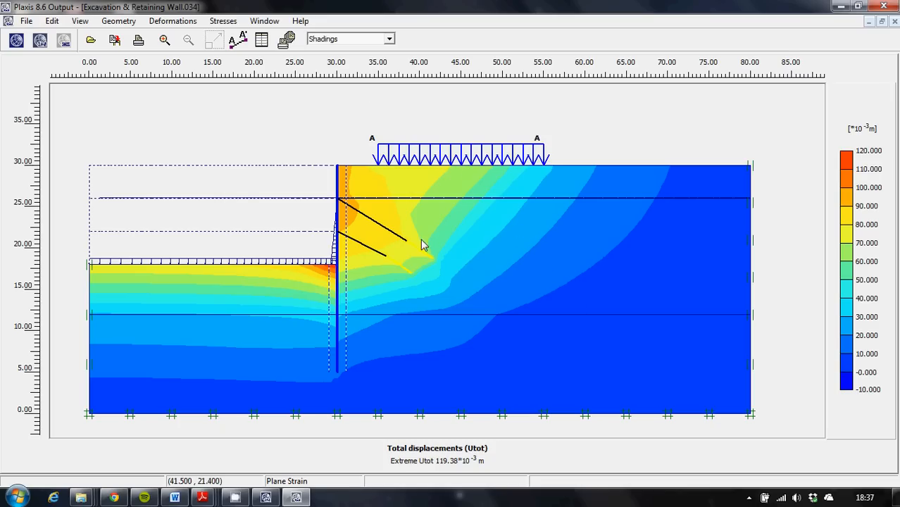
Display the effective stresses as mean shadings and as relative shear shadings.
left_click(221, 21)
left_click(235, 35)
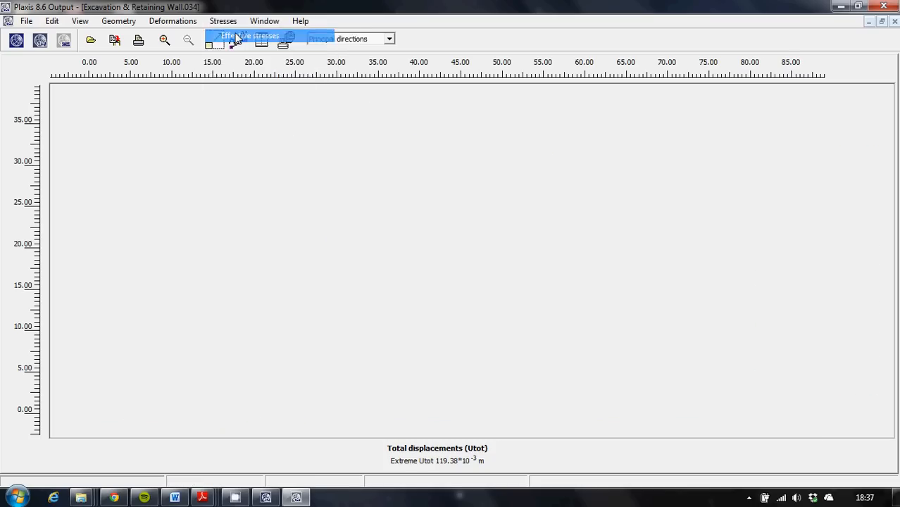
left_click(389, 40)
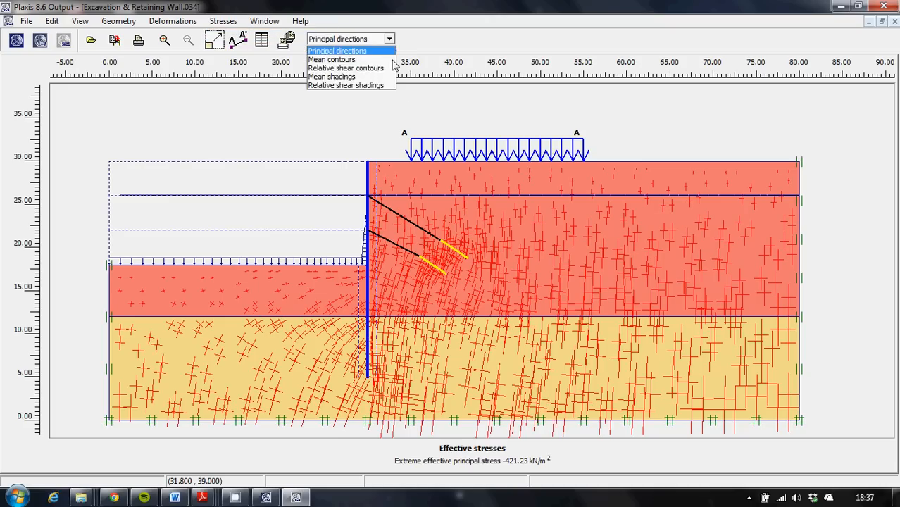
left_click(371, 76)
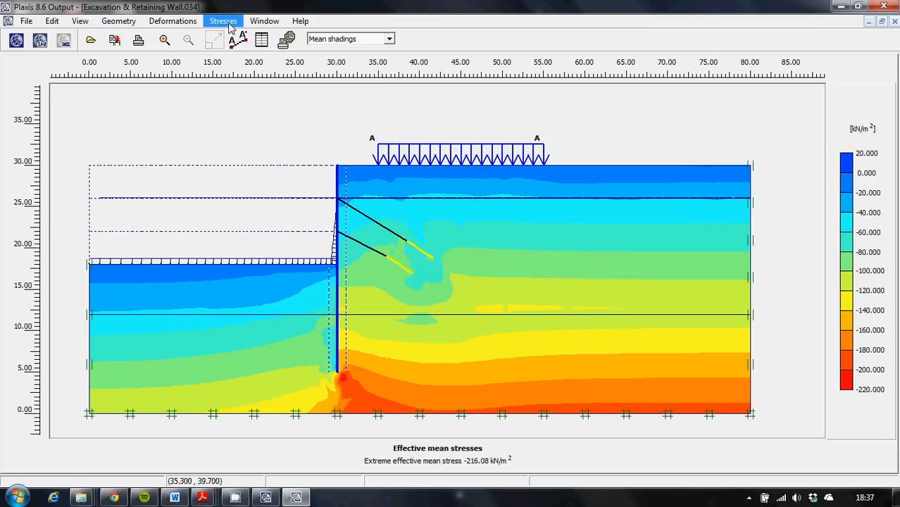
left_click(389, 39)
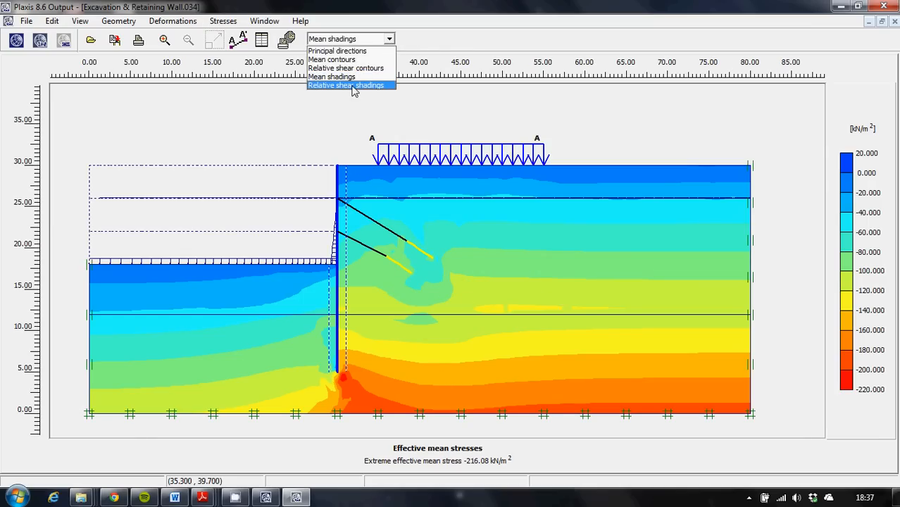
left_click(354, 85)
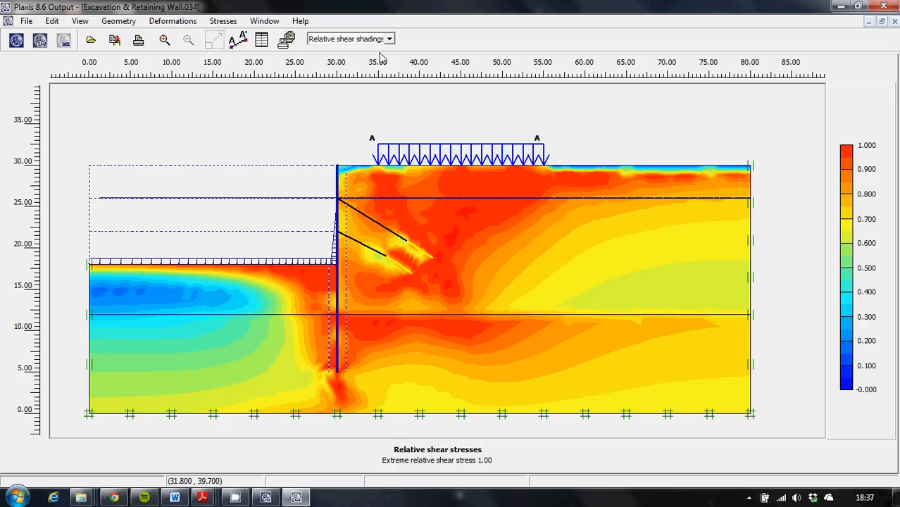
Display the total stresses as deviatoric shadings and as mean shadings.
left_click(223, 21)
left_click(247, 49)
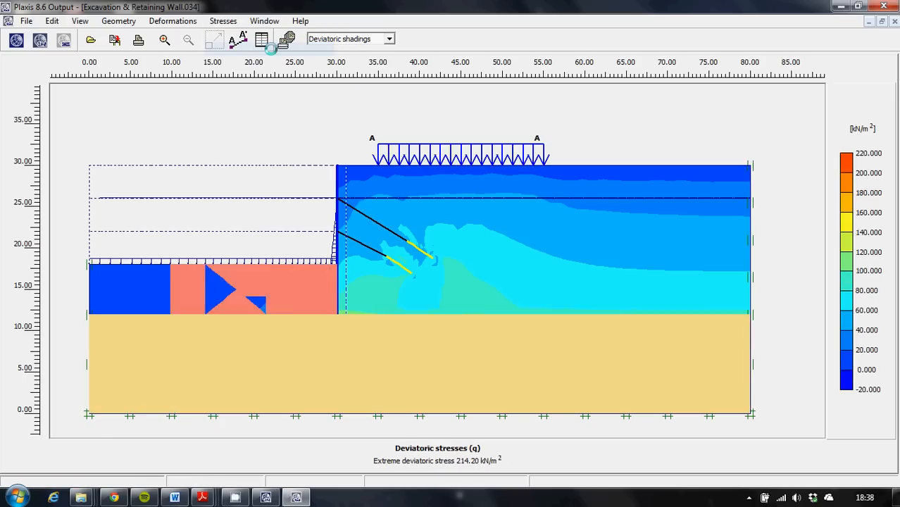
left_click(388, 39)
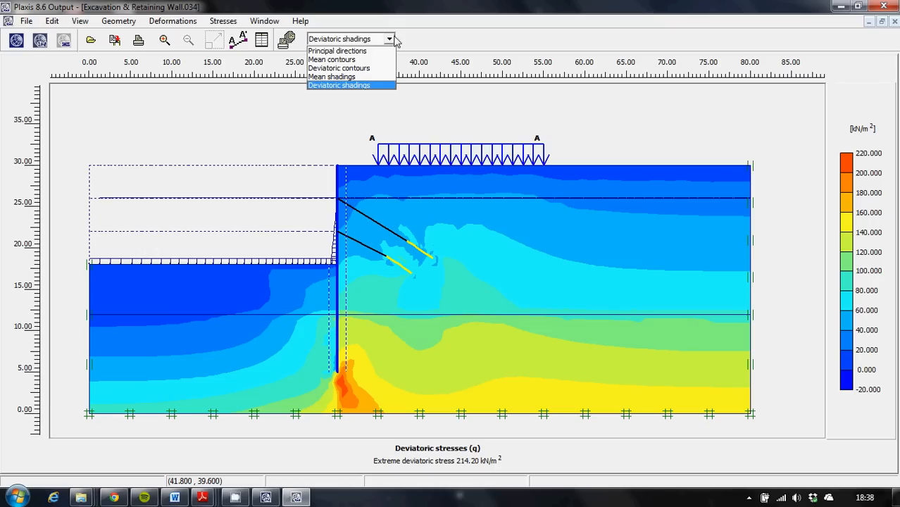
left_click(370, 76)
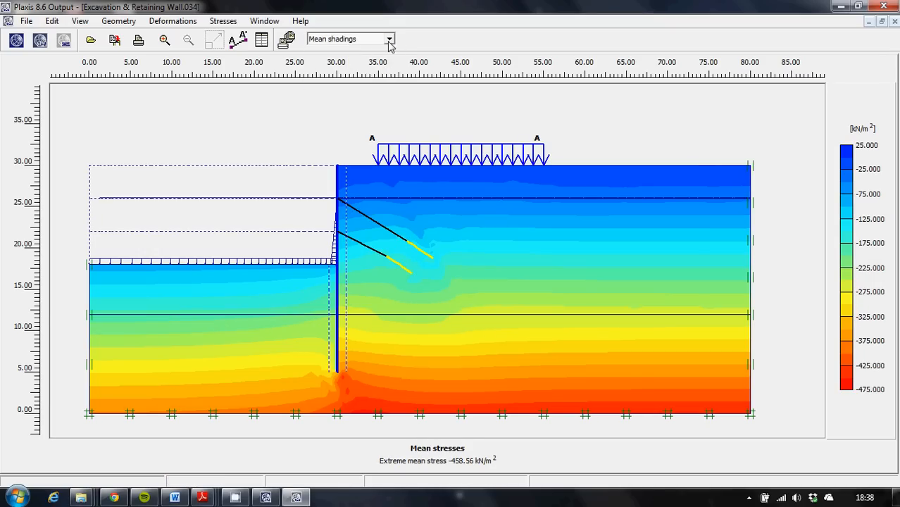
left_click(389, 40)
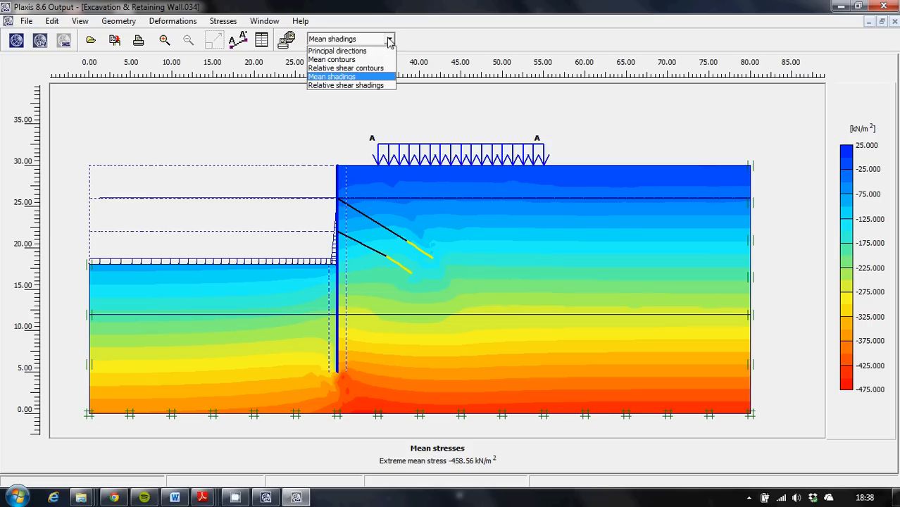
left_click(389, 40)
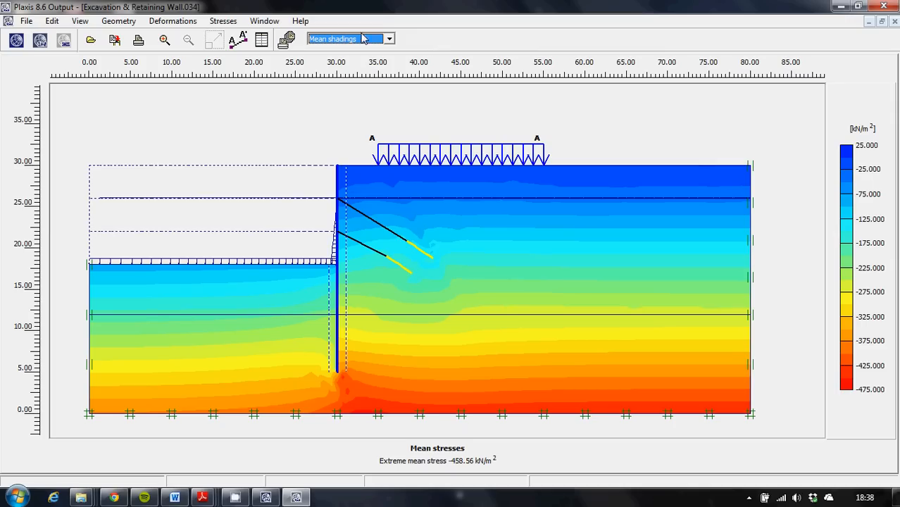
Display the total displacements of the model and open the separate plate output of the retaining wall.
left_click(185, 23)
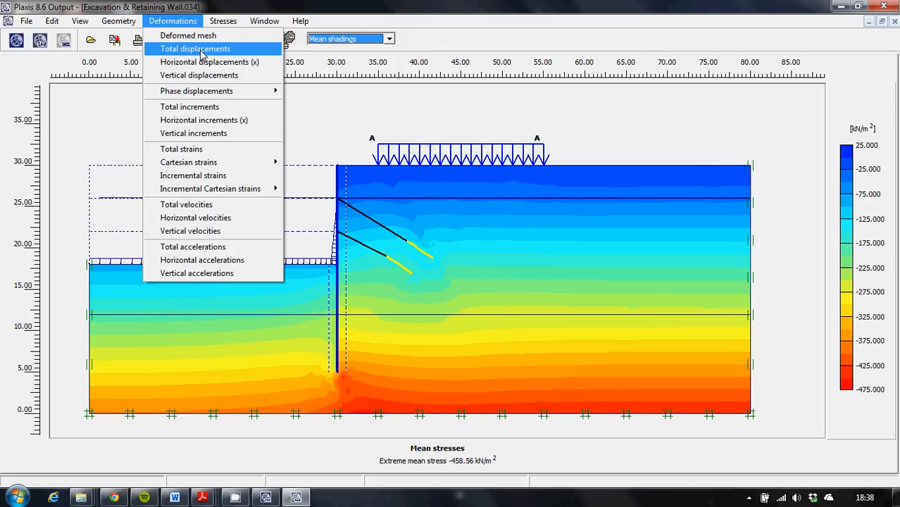
left_click(202, 49)
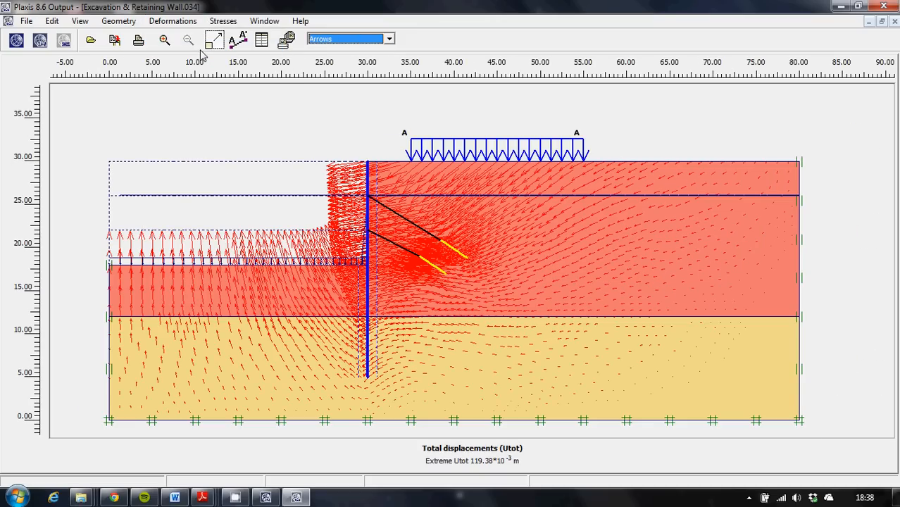
left_click(367, 217)
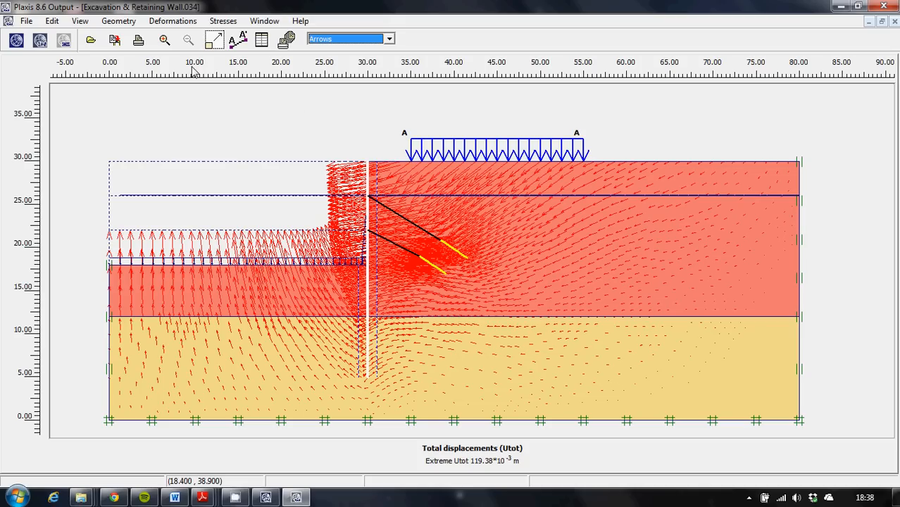
left_click_drag(325, 244, 405, 189)
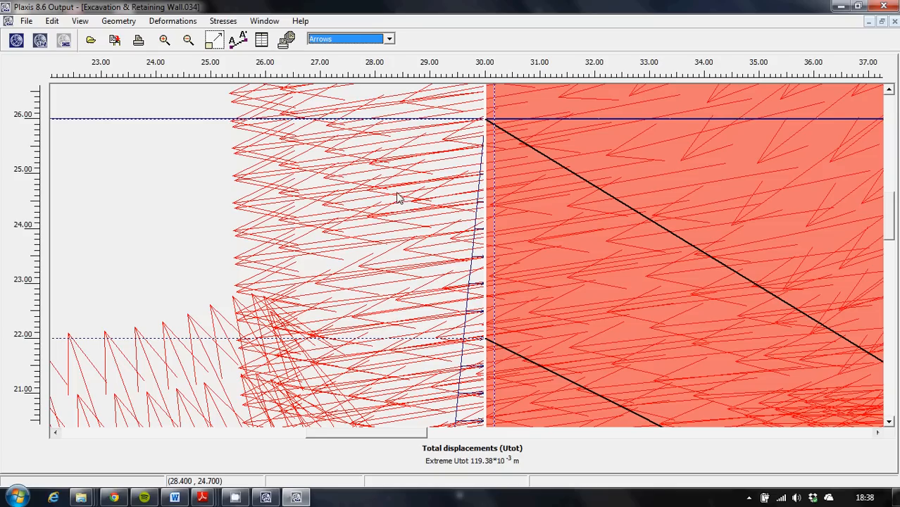
left_click(173, 21)
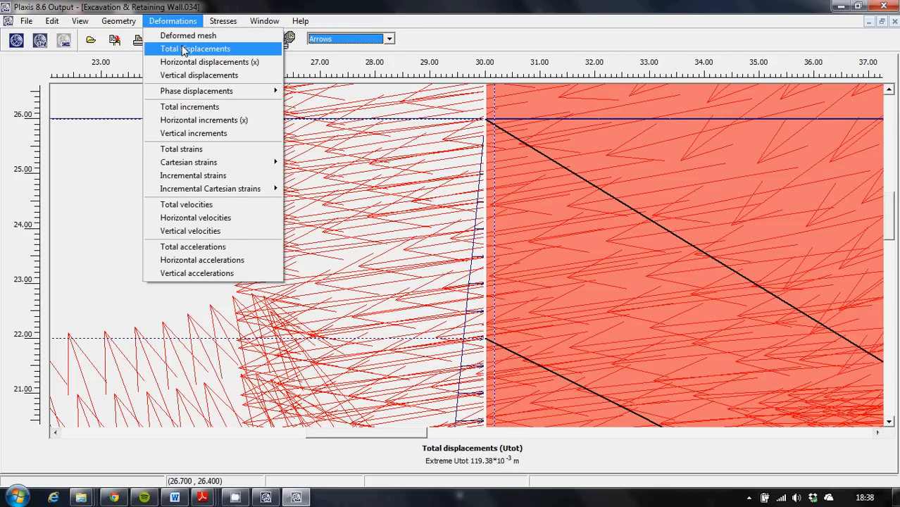
left_click(183, 50)
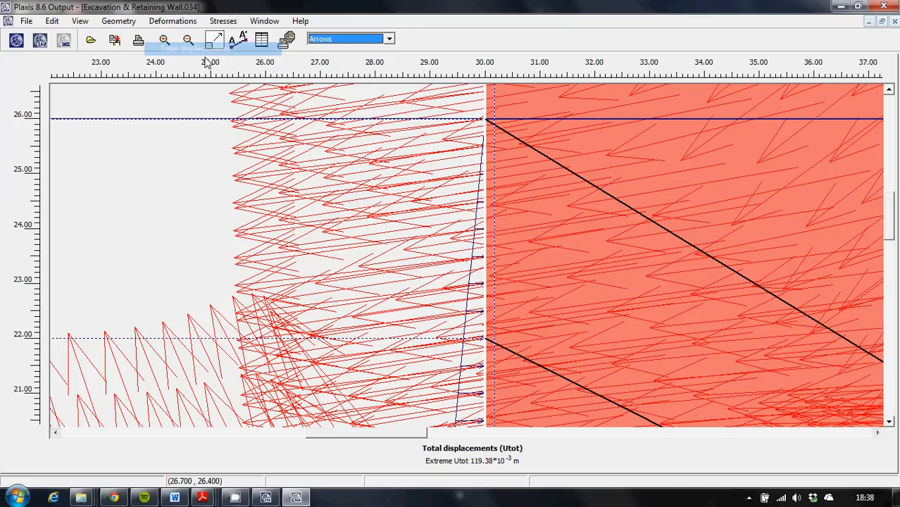
double_click(488, 244)
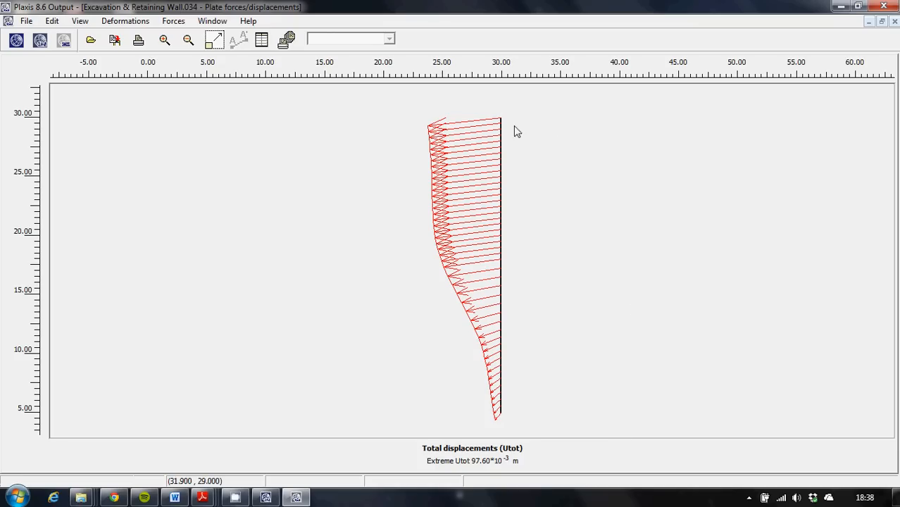
Display the retaining wall's bending moments, shear forces and axial forces in turn.
left_click(180, 26)
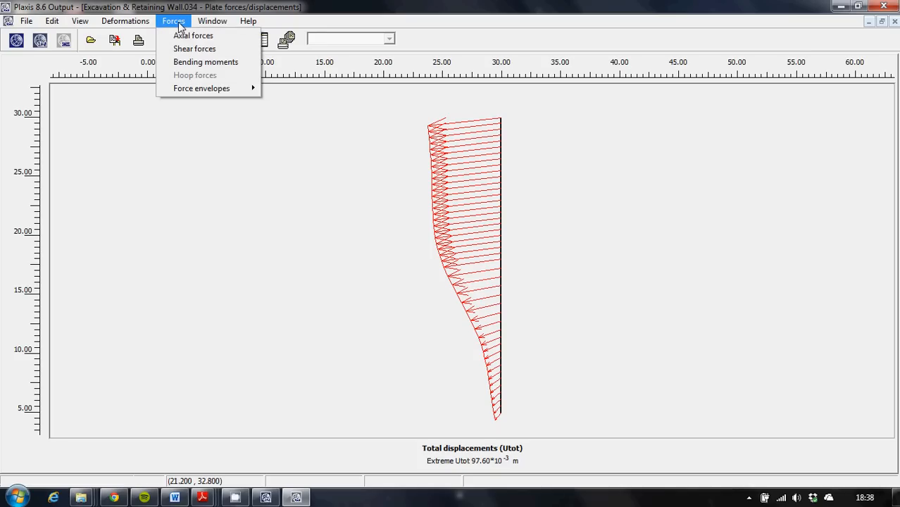
left_click(199, 62)
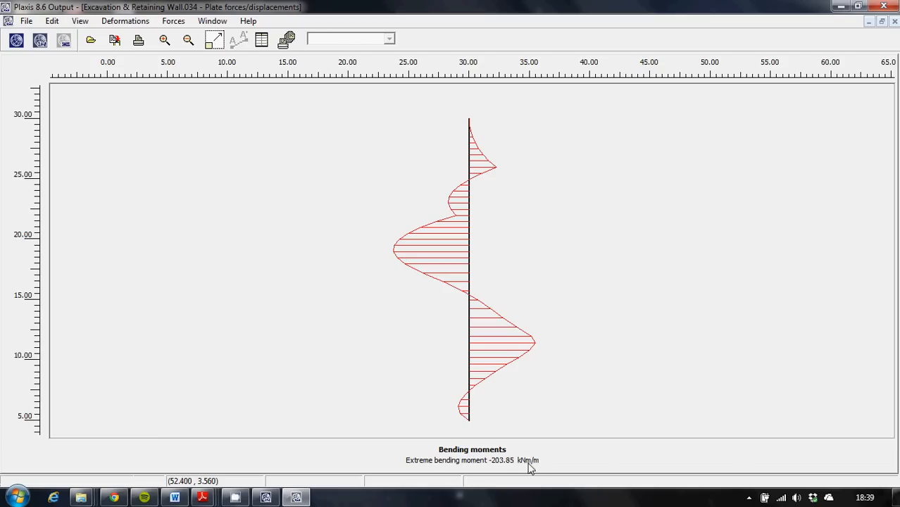
left_click(181, 22)
left_click(198, 50)
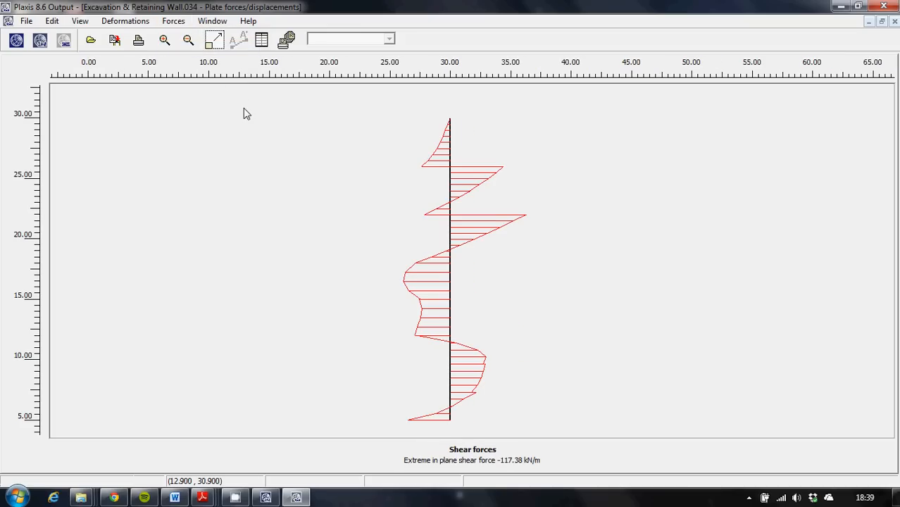
left_click(175, 22)
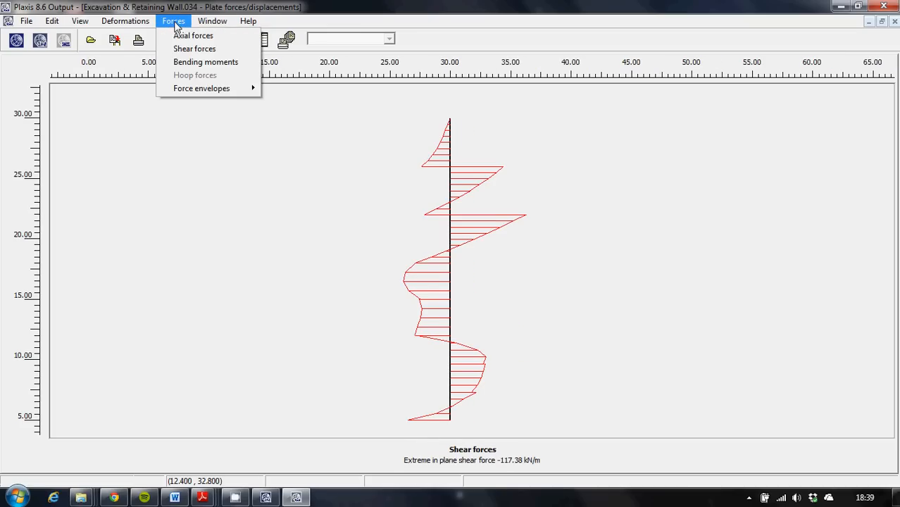
left_click(182, 36)
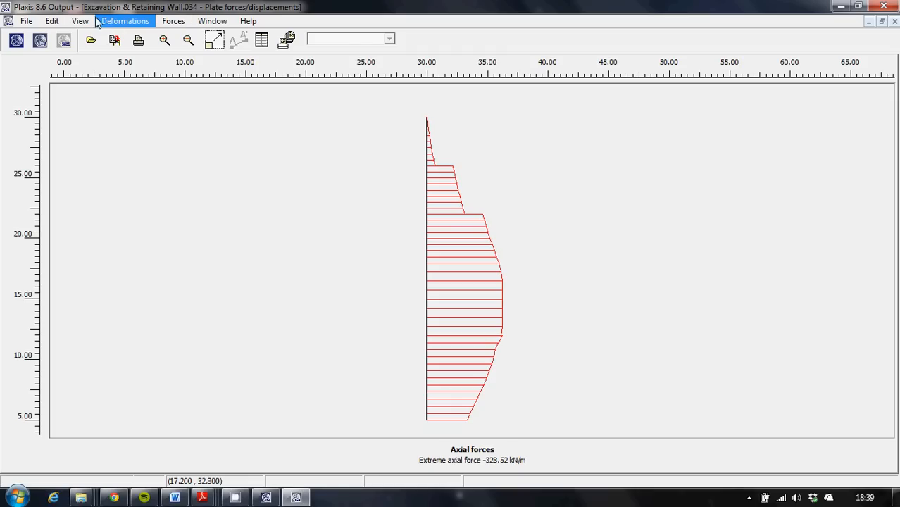
Display the retaining wall's total displacements, followed by its horizontal displacements.
left_click(173, 22)
mouse_move(134, 22)
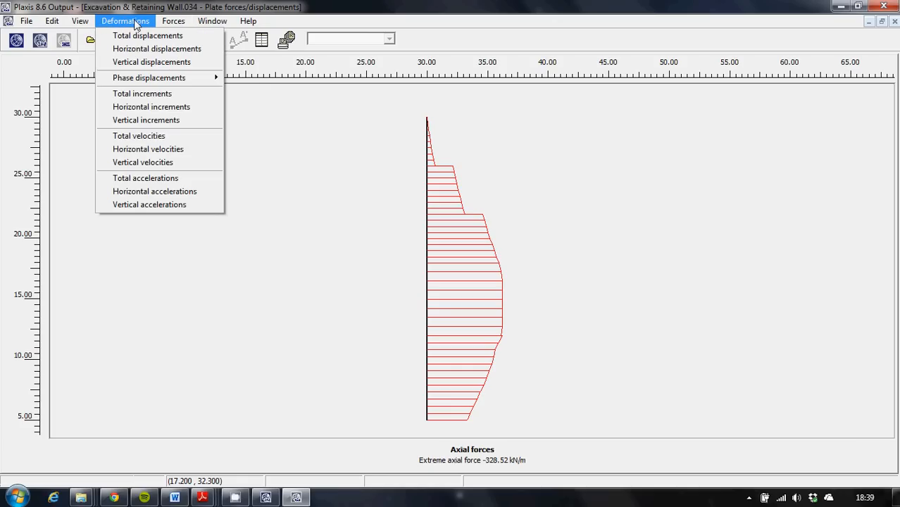
left_click(141, 36)
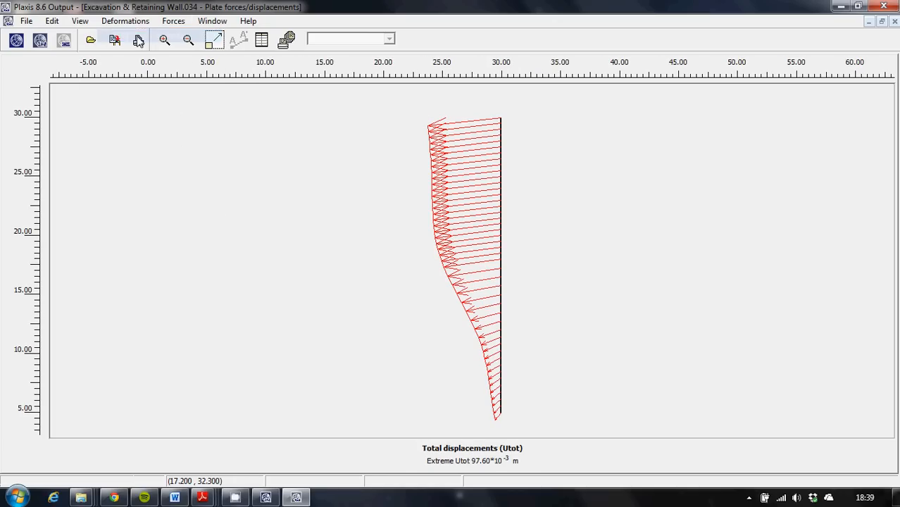
left_click(142, 23)
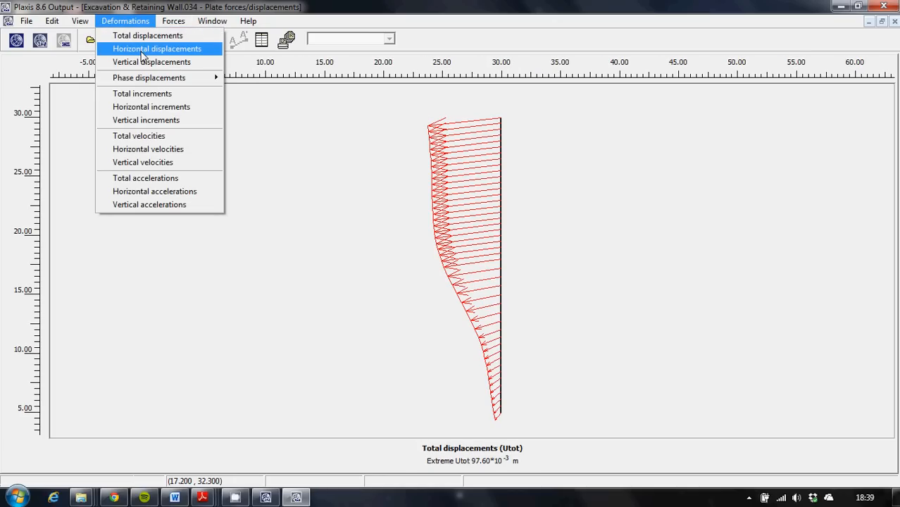
left_click(143, 49)
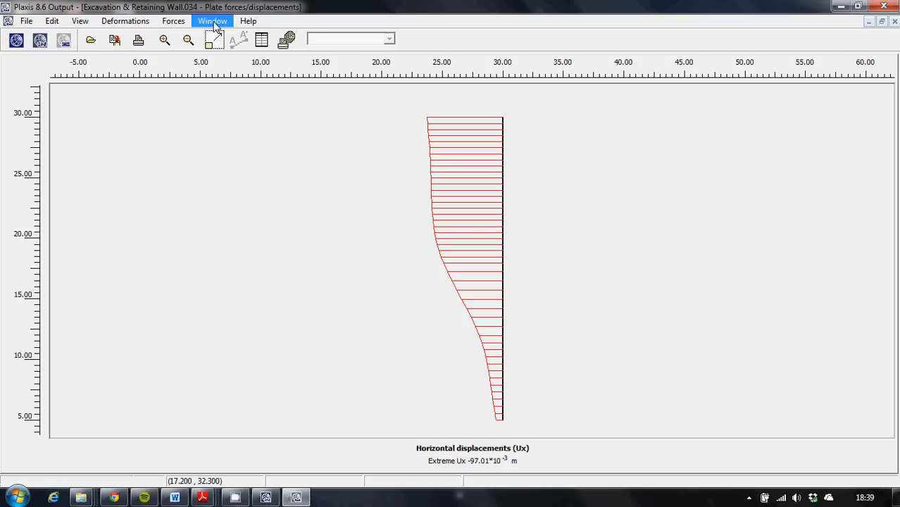
Switch to Plaxis Curves and create a new chart that imports its curve from the Excavation & Retaining Wall project.
left_click(276, 497)
left_click(296, 498)
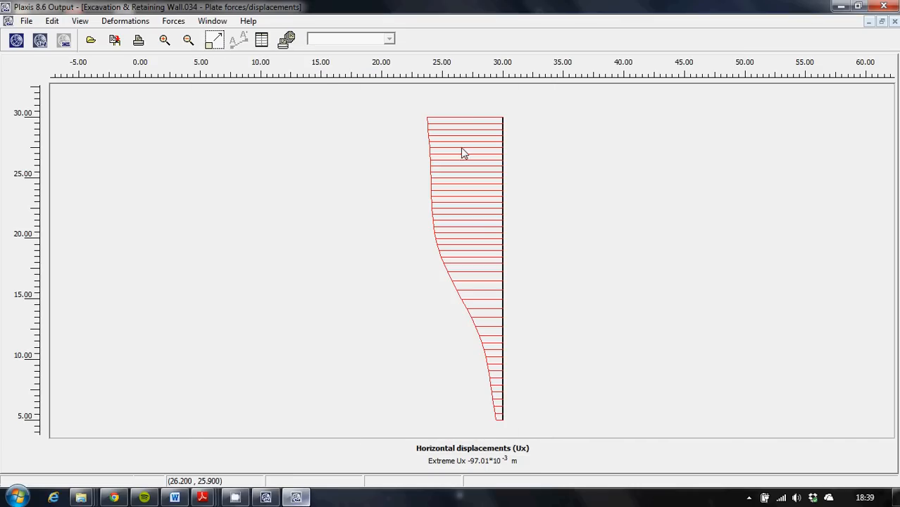
left_click(63, 41)
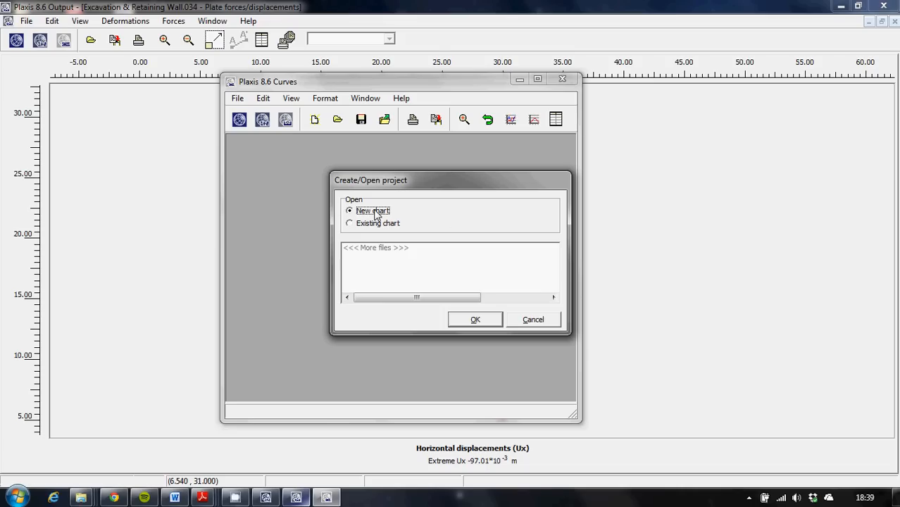
left_click(476, 321)
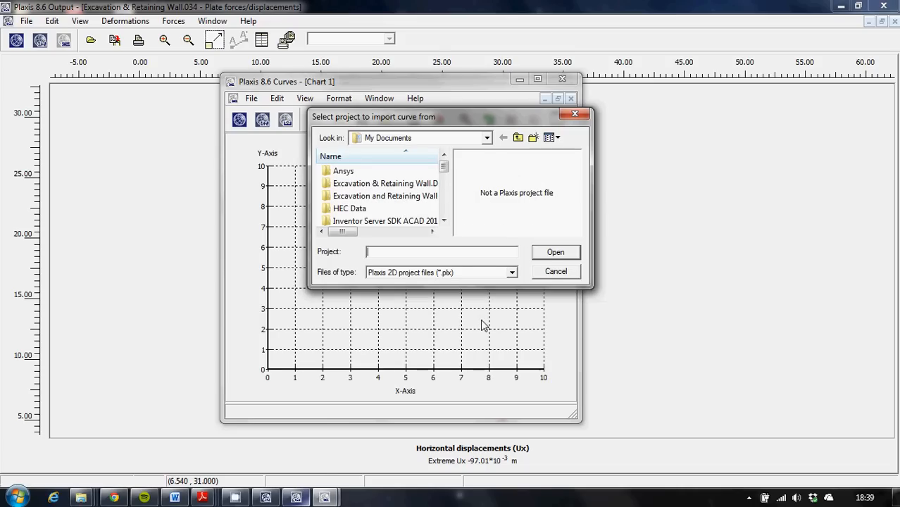
scroll(443, 218, "down", 10)
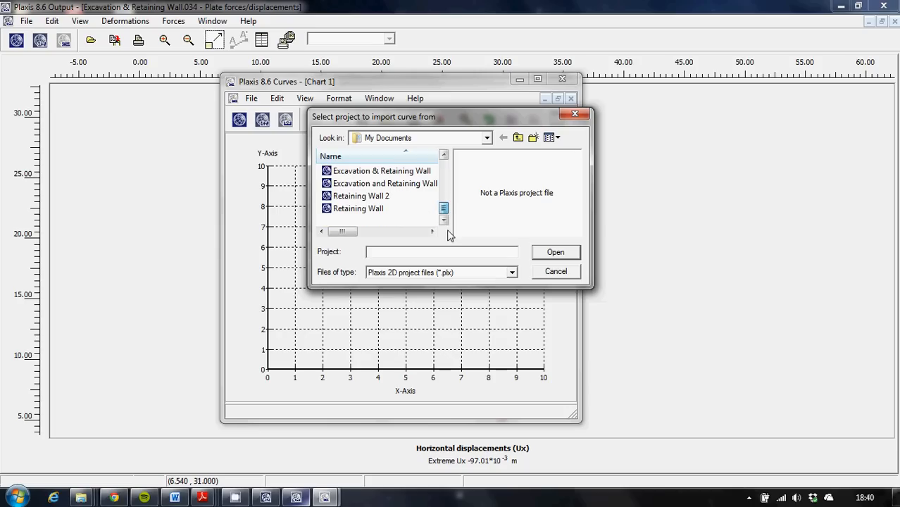
left_click(398, 171)
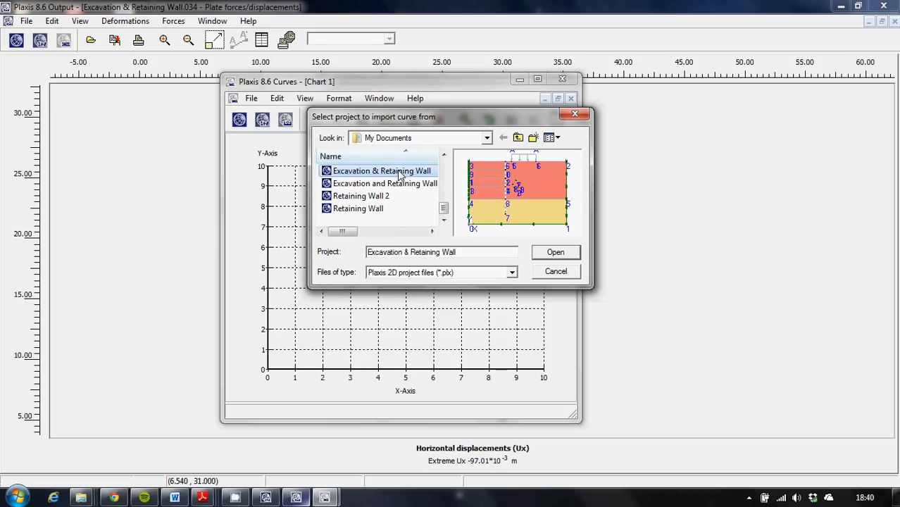
left_click(568, 255)
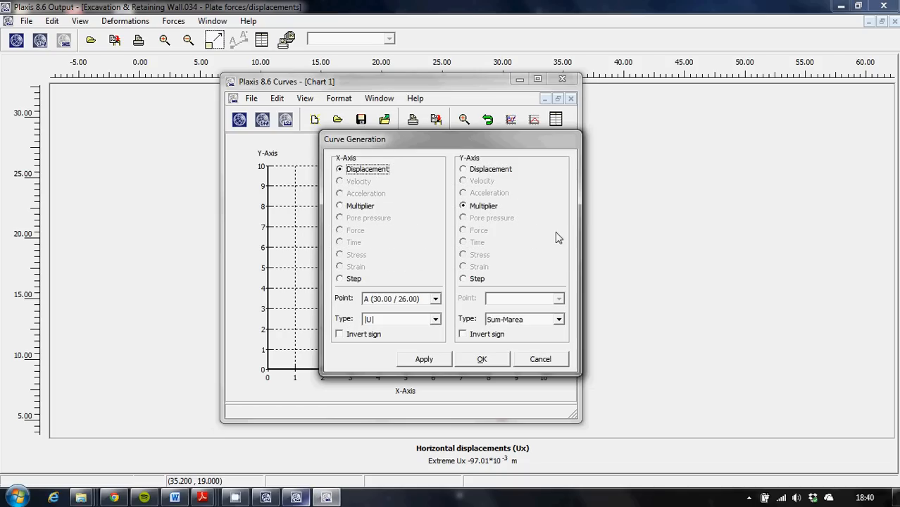
Generate a curve of the displacement |U| at point A (30.00 / 26.00) against the Sum-Mstage multiplier.
left_click(560, 321)
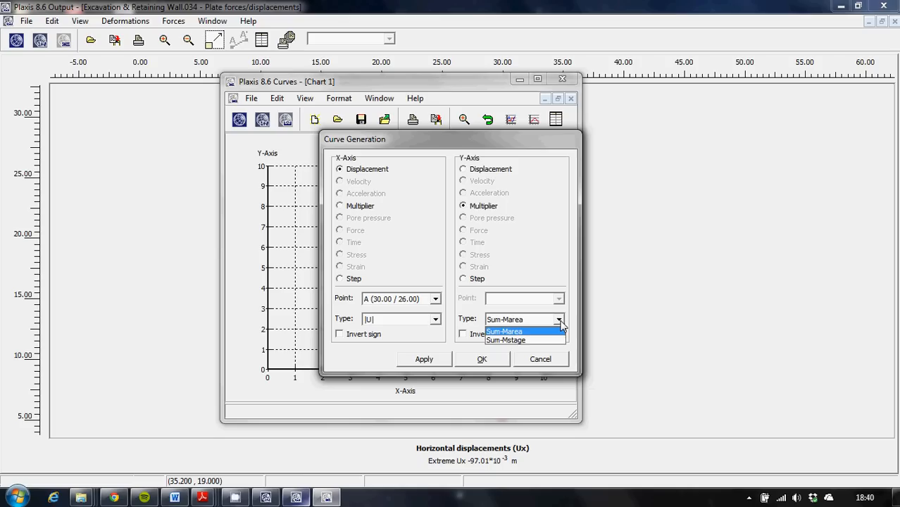
left_click(522, 339)
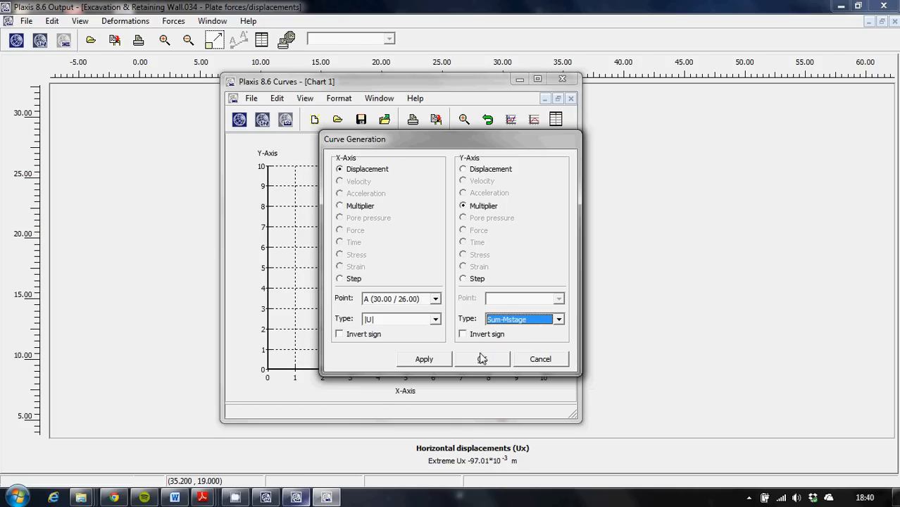
left_click(424, 360)
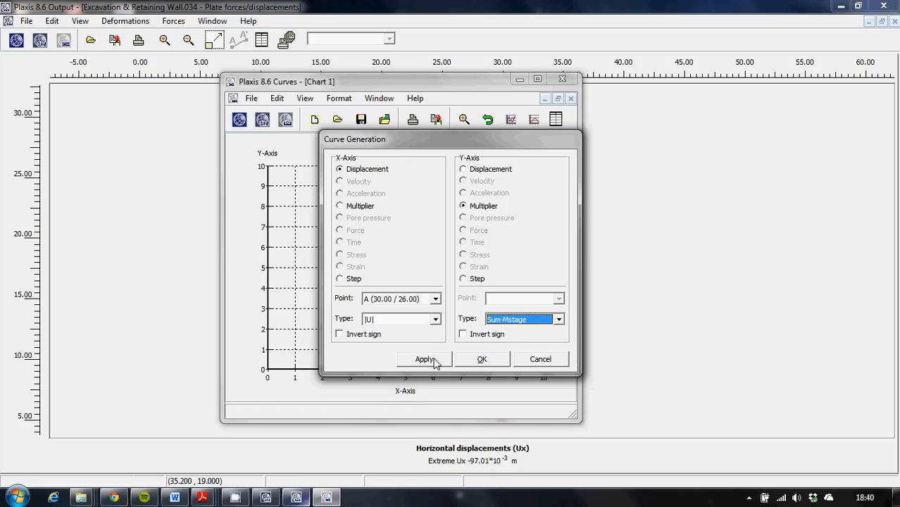
left_click(479, 361)
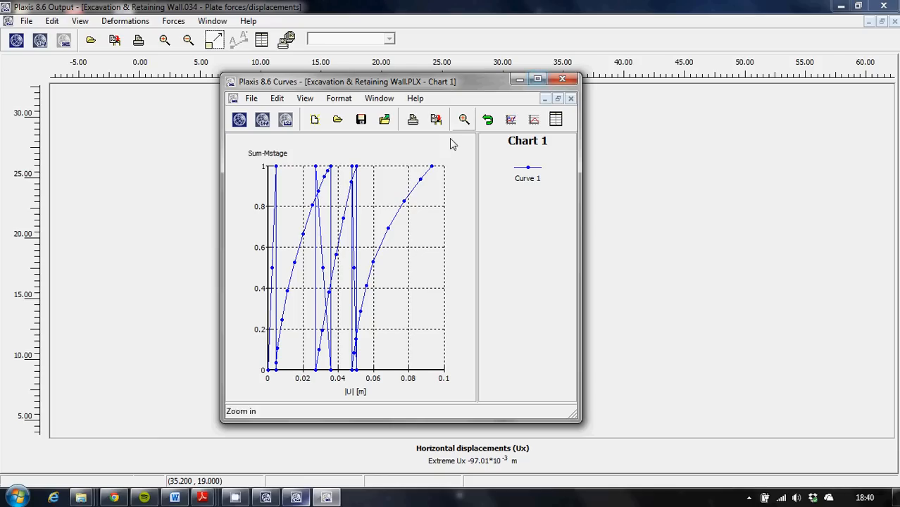
left_click(252, 100)
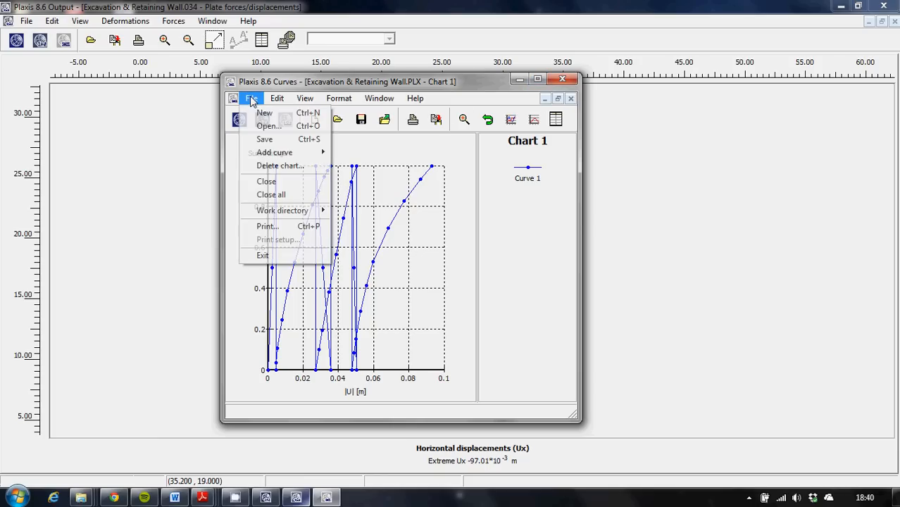
mouse_move(312, 104)
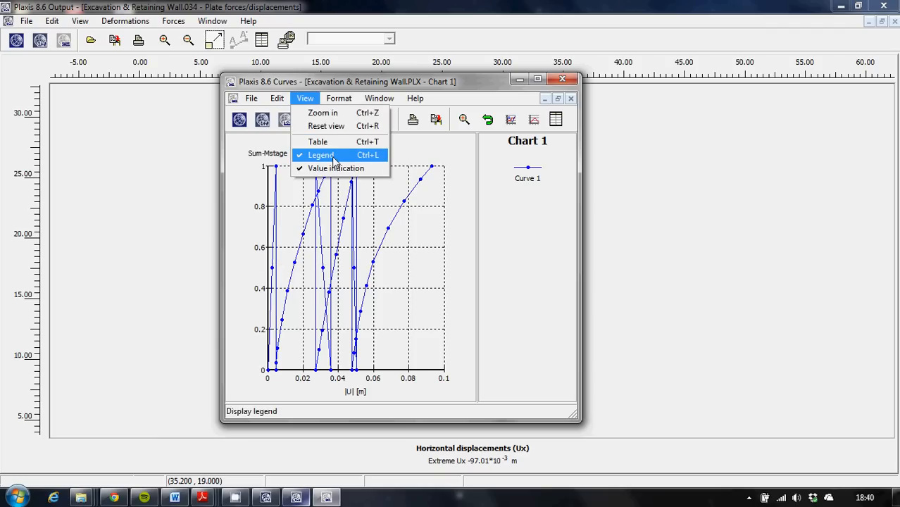
mouse_move(343, 102)
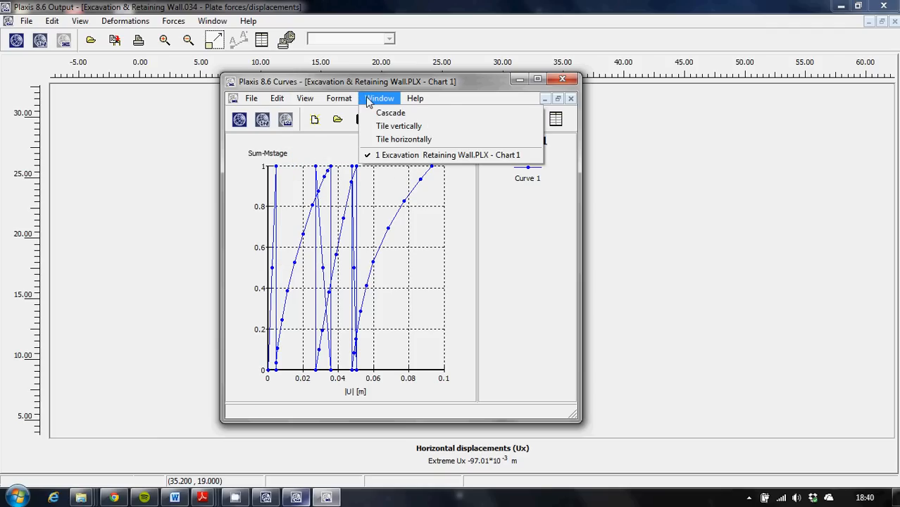
mouse_move(253, 103)
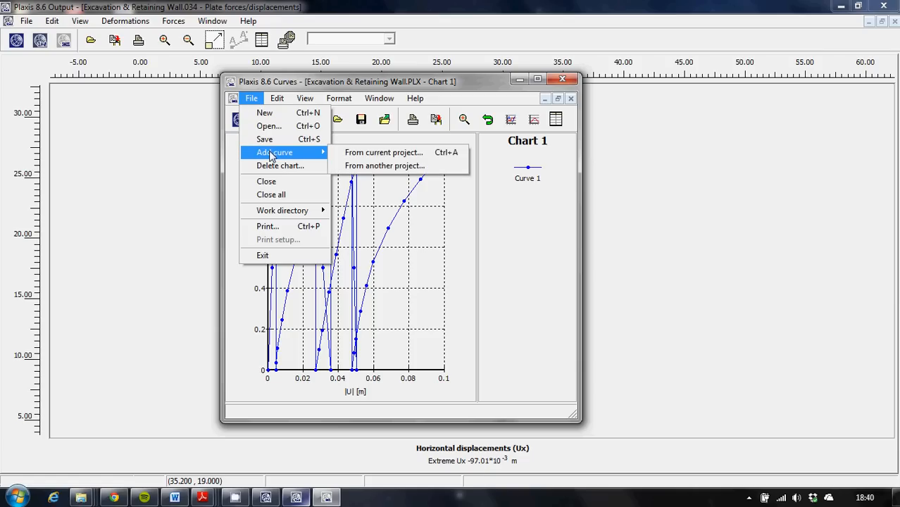
mouse_move(281, 152)
left_click(544, 241)
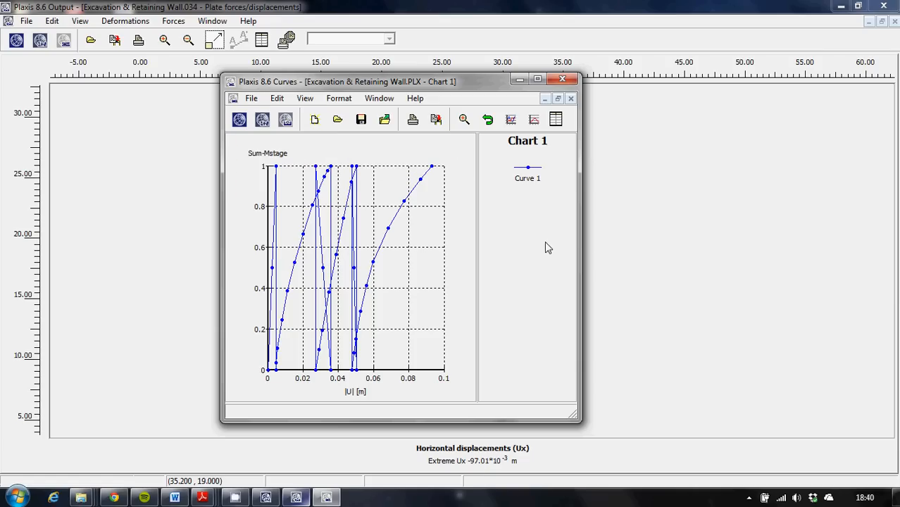
Maximize the chart window to examine the displacement curve at full size.
left_click(537, 79)
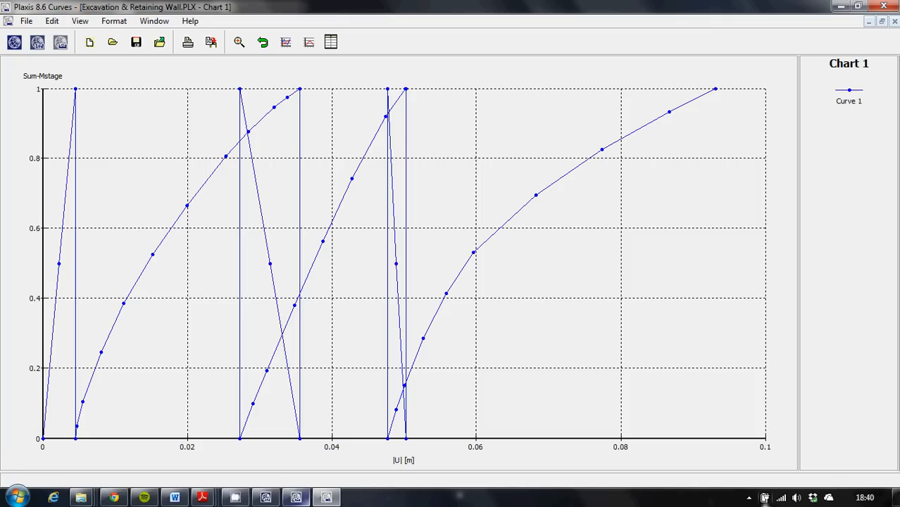
left_click(749, 497)
right_click(706, 435)
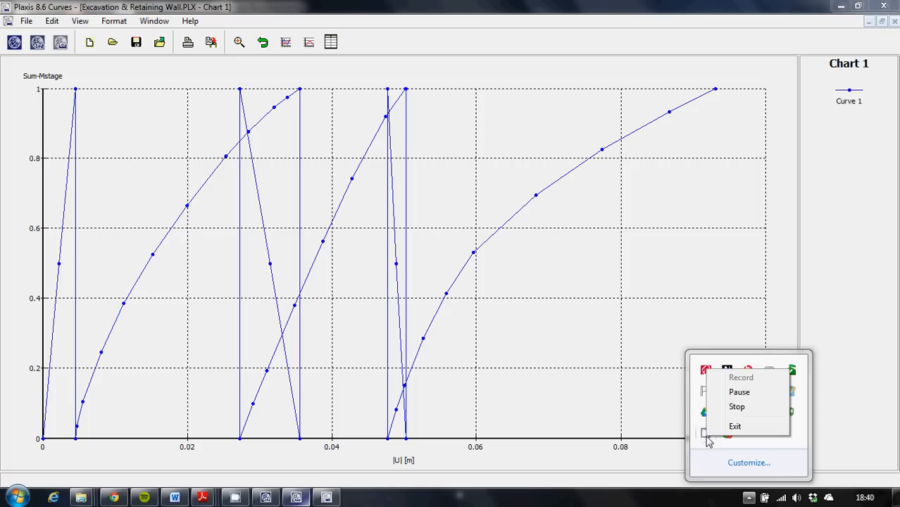